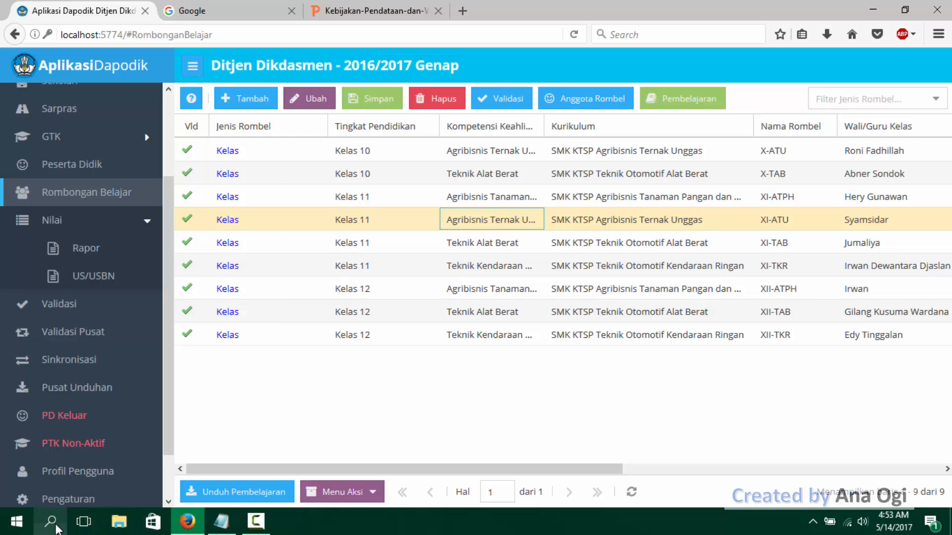
- Open a blank Notepad document and move its window further over the Dapodik sidebar
click(56, 527)
text(Note)
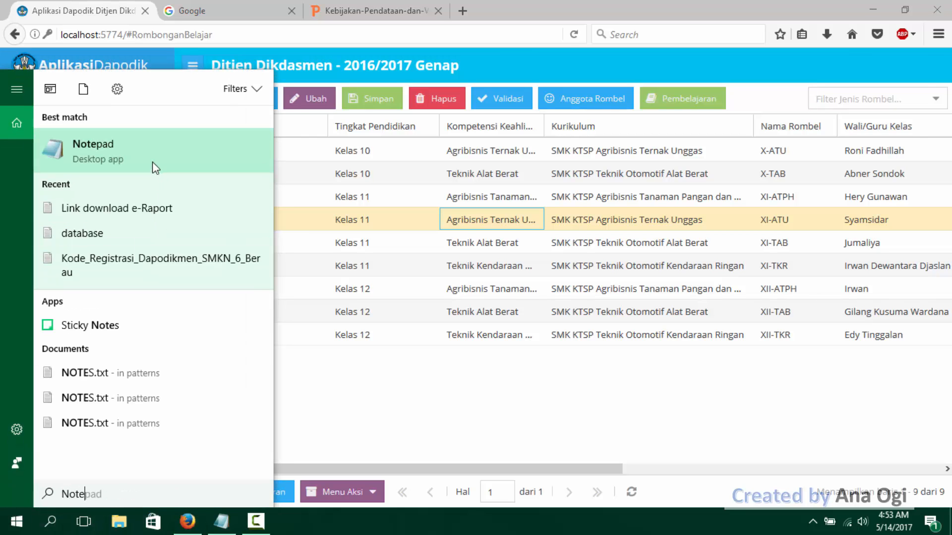
click(152, 162)
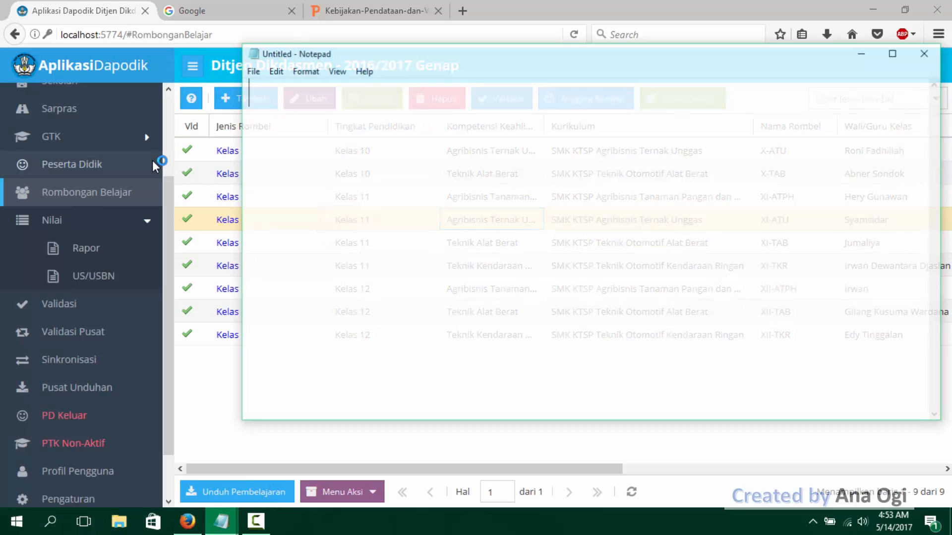
drag(392, 57, 302, 78)
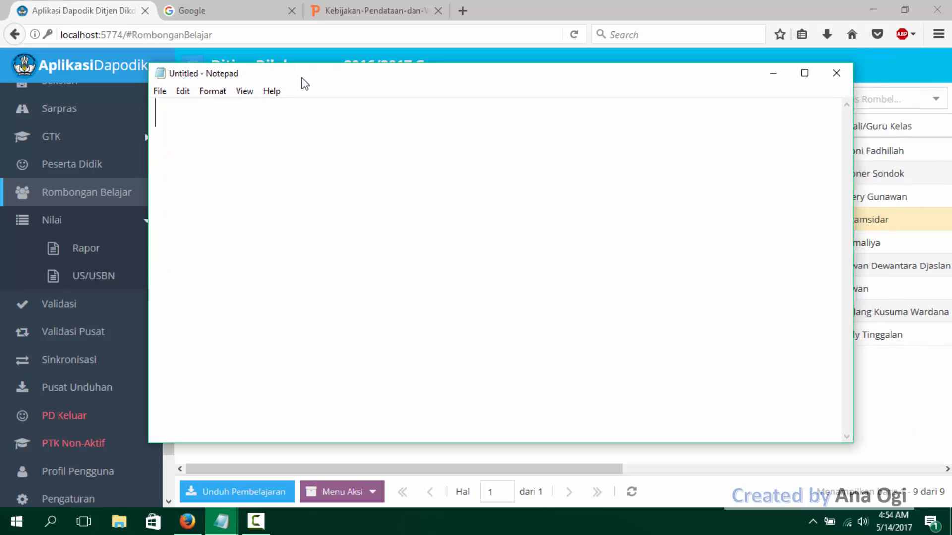
text(Pelajaran)
key(BackSpace)
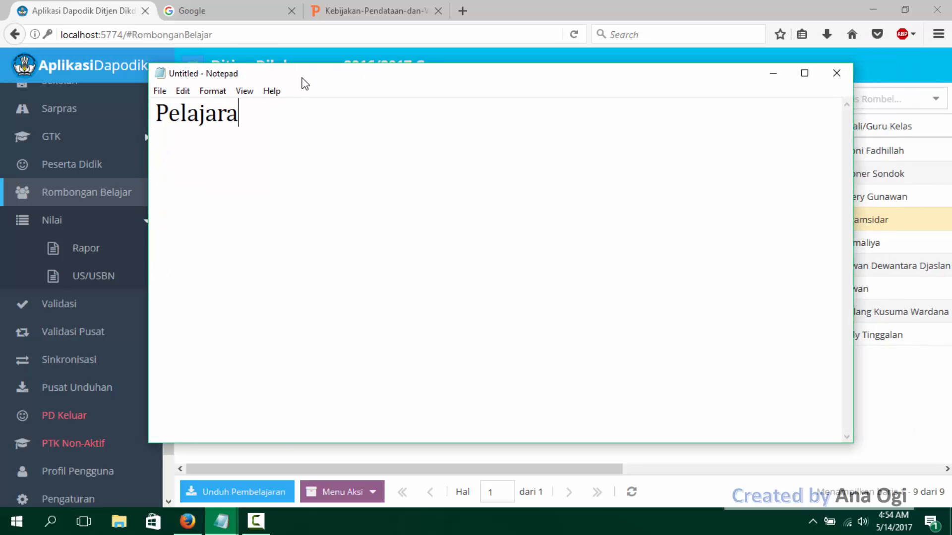
key(BackSpace)
key(BackSpace)
key(BackSpace)
key(BackSpace)
key(BackSpace)
key(BackSpace)
key(BackSpace)
key(BackSpace)
- Write the heading "mata pelajaran/mata evaluasi tidak muncul ke menu nilai--> rapor:" in the note
text(mata )
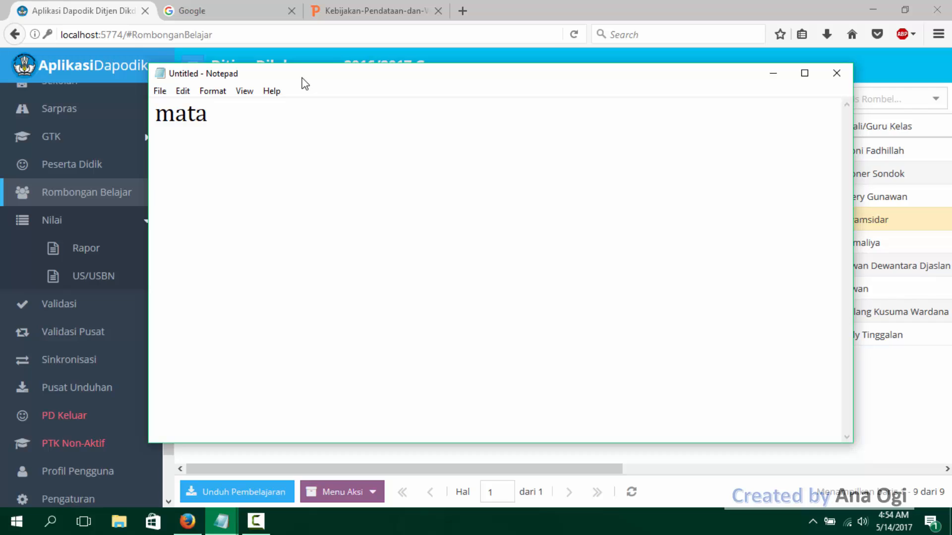
text(peljaran)
key(BackSpace)
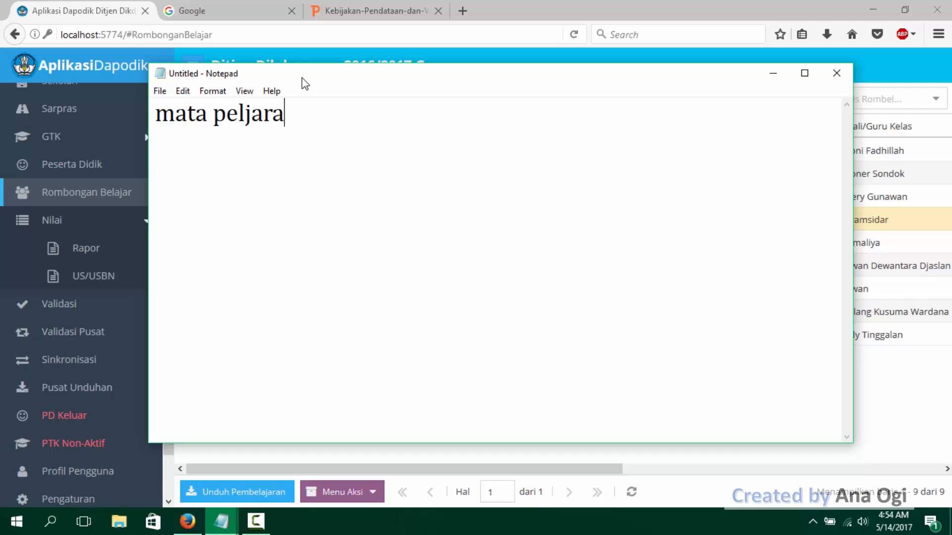
key(BackSpace)
key(BackSpace)
key(BackSpace)
key(BackSpace)
text(aka)
key(BackSpace)
key(BackSpace)
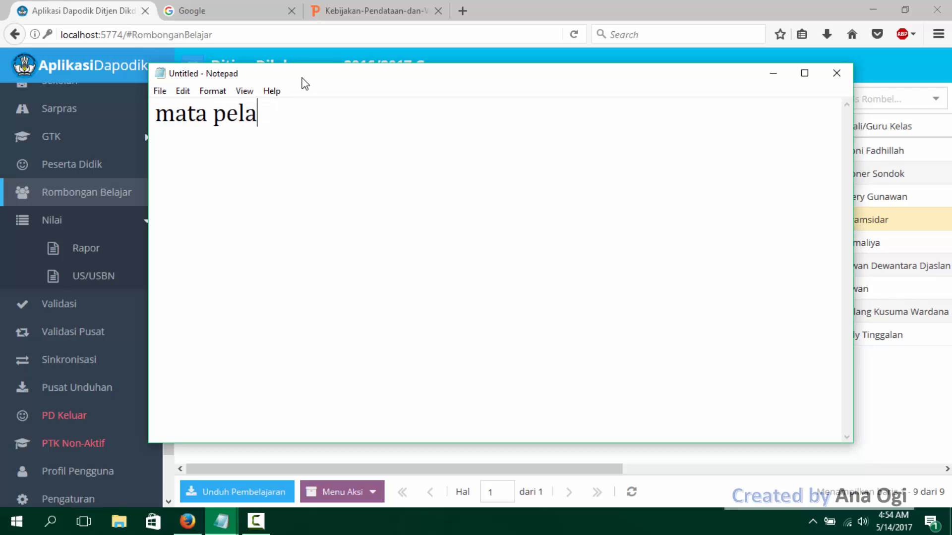
text(jaran/)
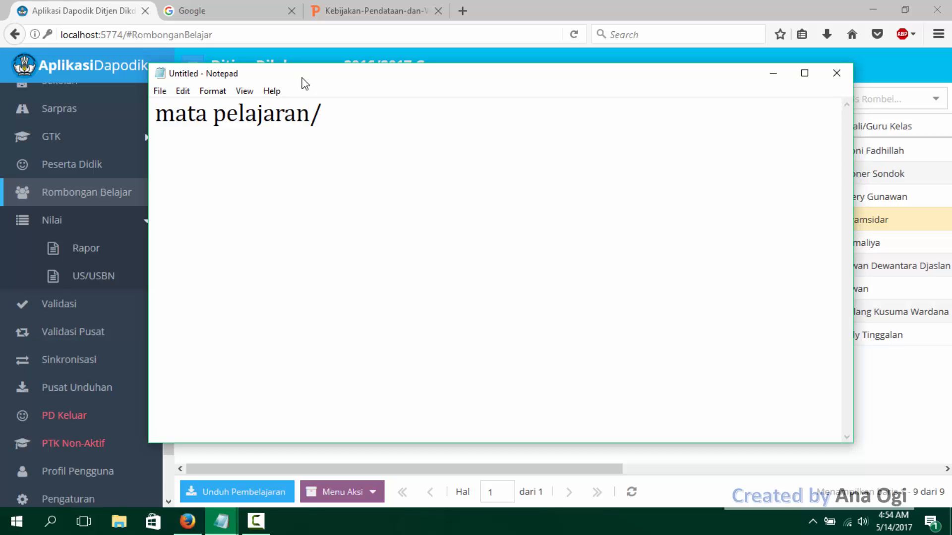
text(mata evaluasi)
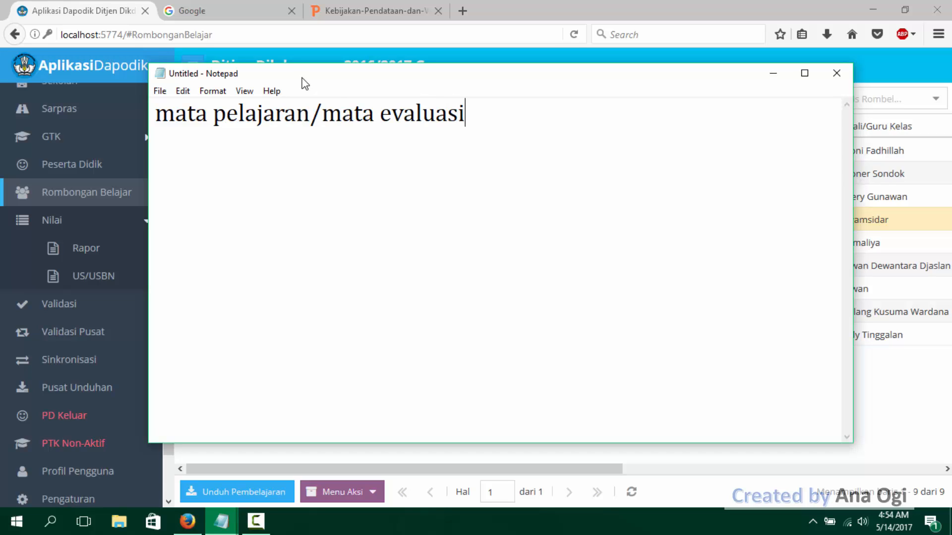
text( tidak muncul)
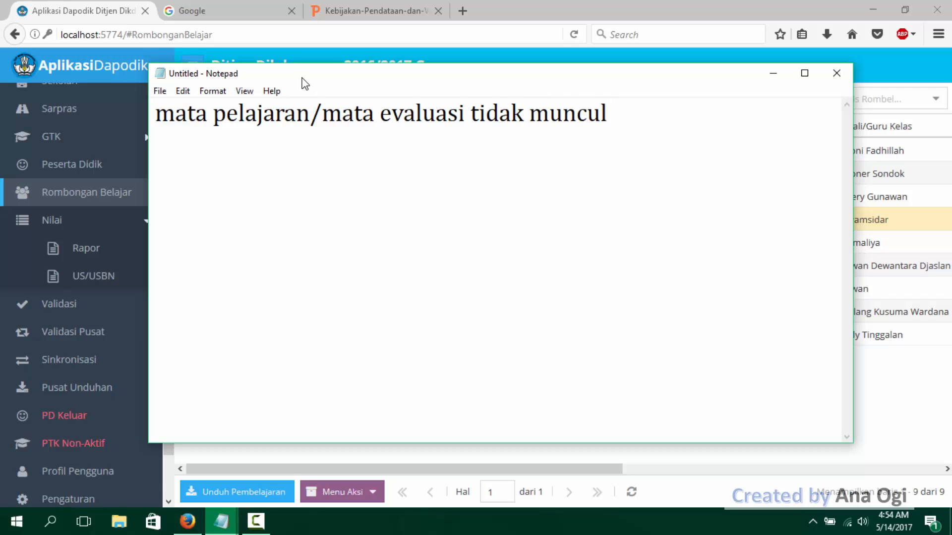
text(ke menu n)
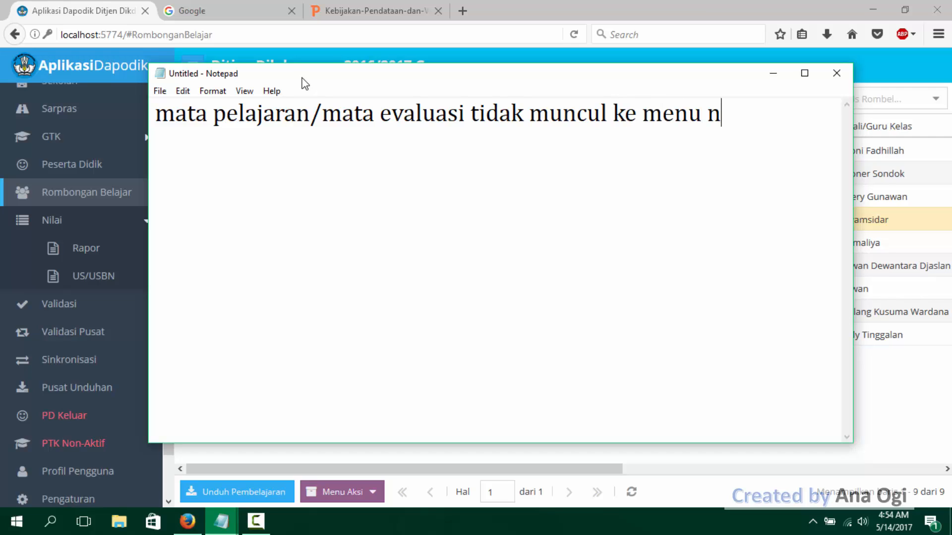
text(ilai--)
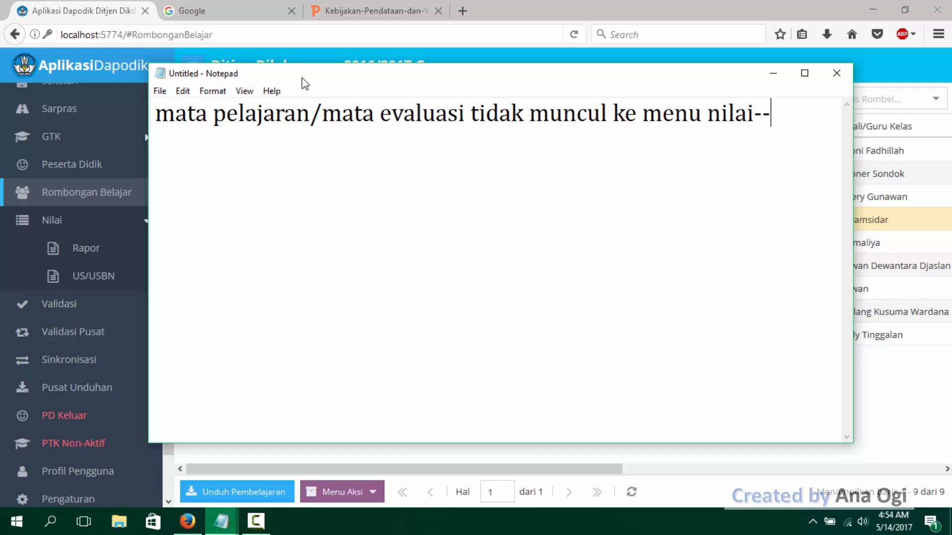
text(> rapor)
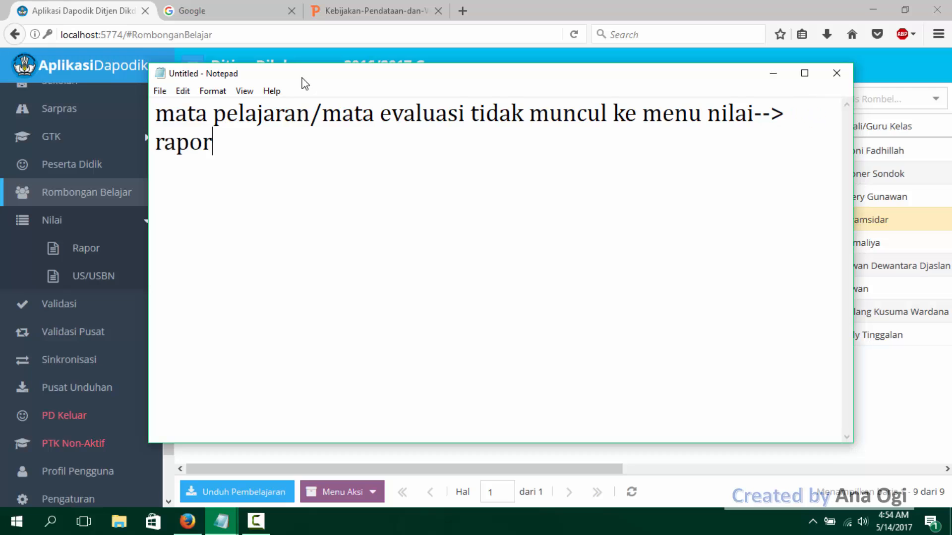
text(:)
- Add the first list item "1. Prefill Raport belum di generate" on a new line below the heading
key(Return)
text(1. Prefill rap)
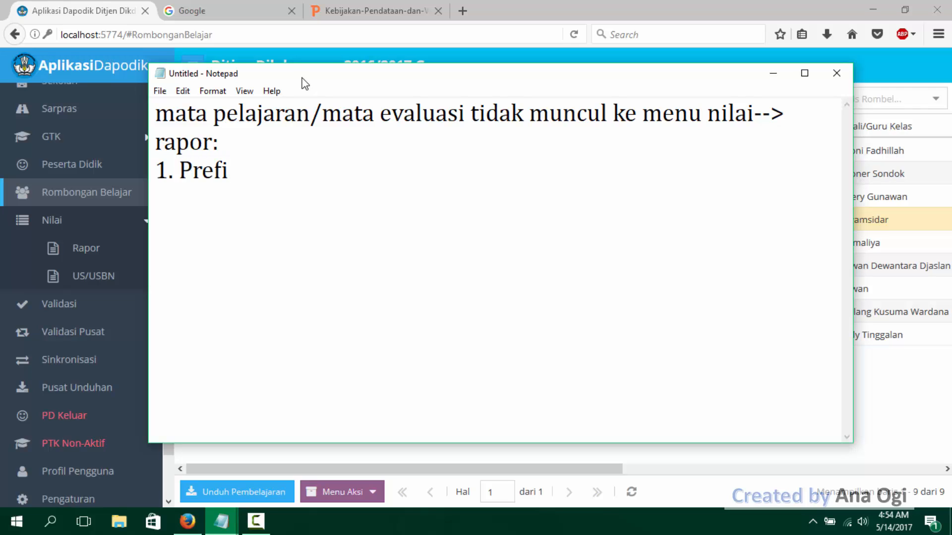
key(BackSpace)
key(BackSpace)
key(BackSpace)
key(BackSpace)
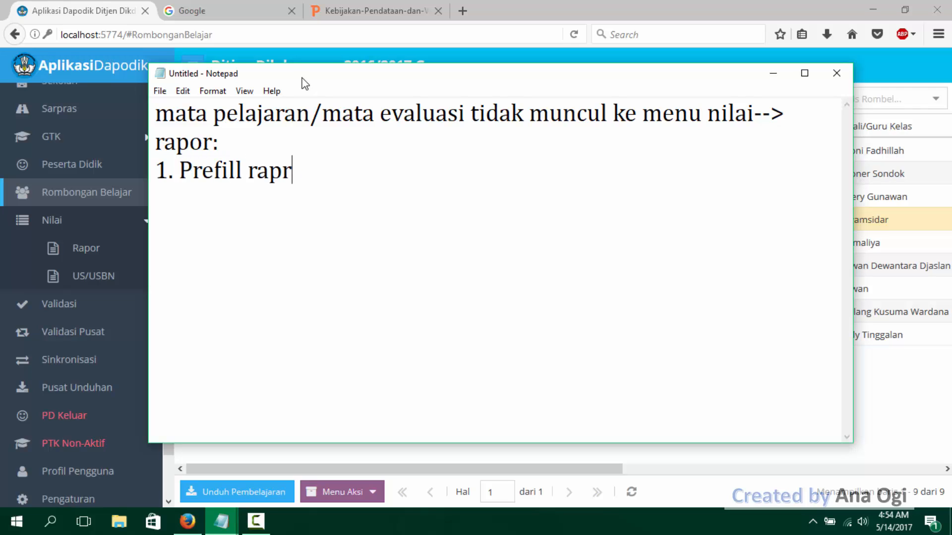
text(Rap)
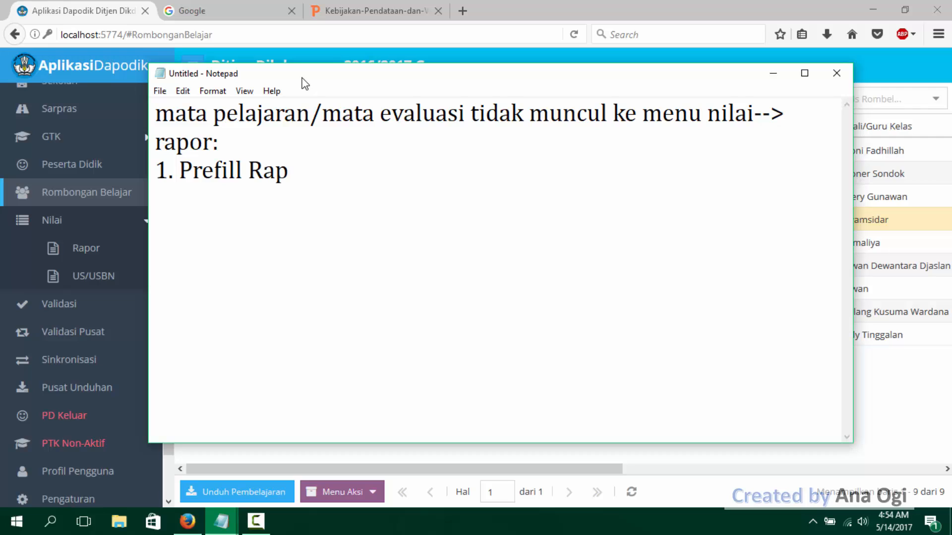
text(ort belum di)
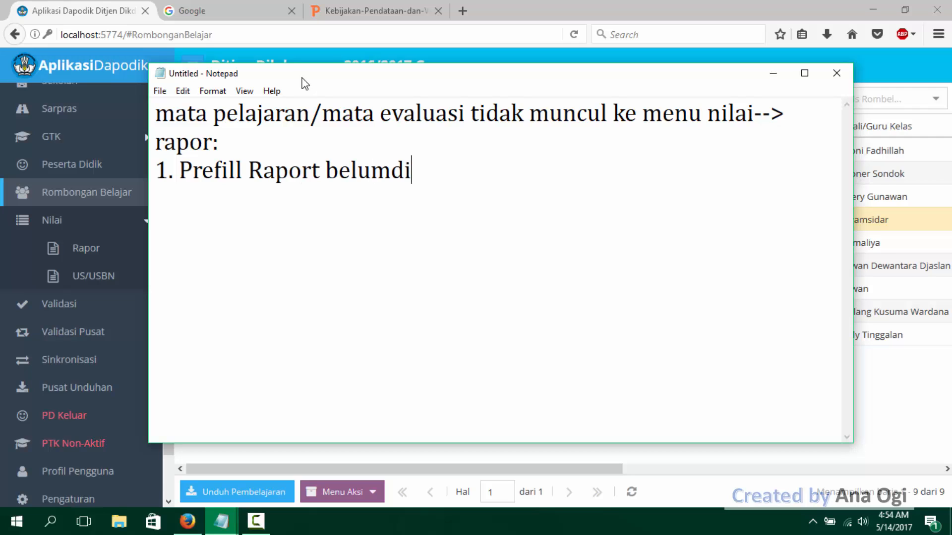
key(BackSpace)
key(BackSpace)
text(di ge)
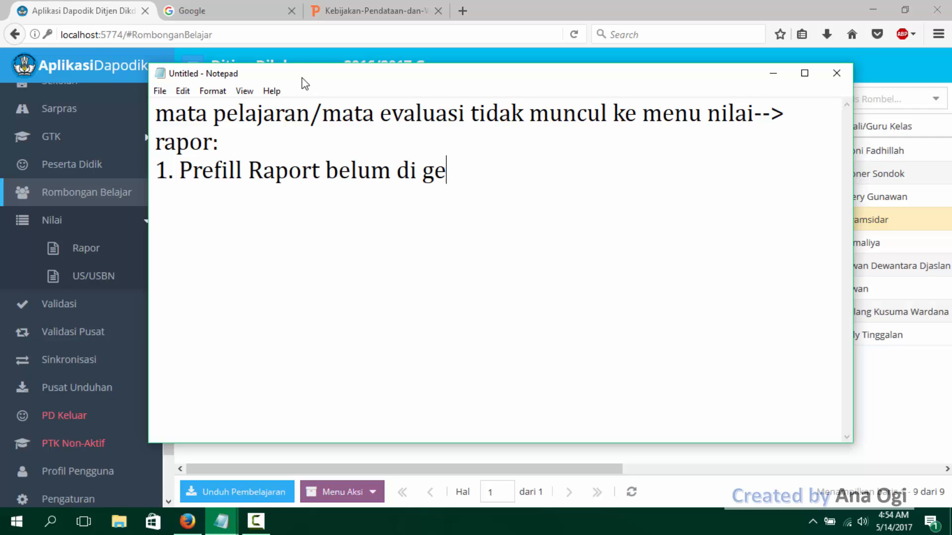
text(nerate)
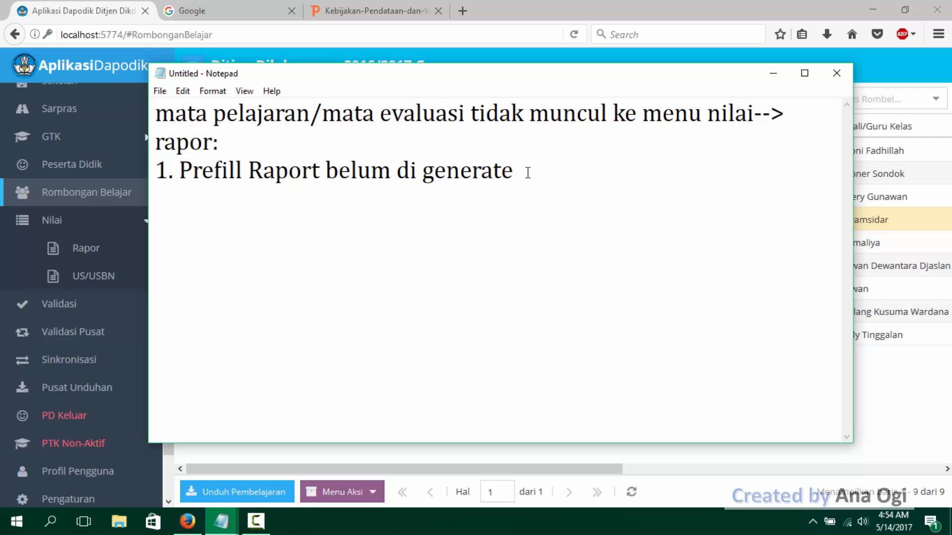
- Insert a blank line between the heading and the first list item
click(328, 150)
key(Return)
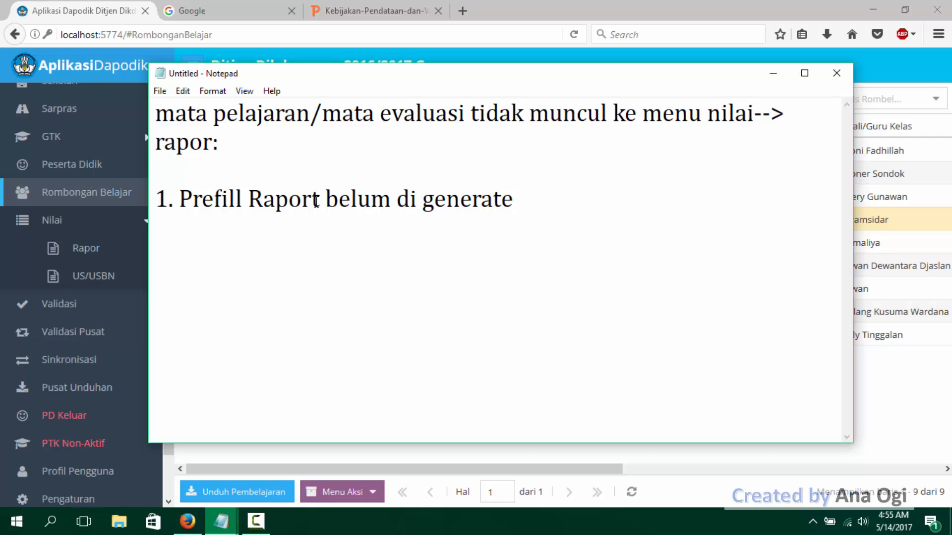
click(223, 177)
click(536, 194)
click(186, 200)
click(554, 193)
click(293, 200)
- Switch to Aplikasi Dapodik, view the Data Prefill Rapor section on the Pengaturan page, and return to Rombongan Belajar
drag(283, 79, 352, 91)
drag(169, 283, 183, 358)
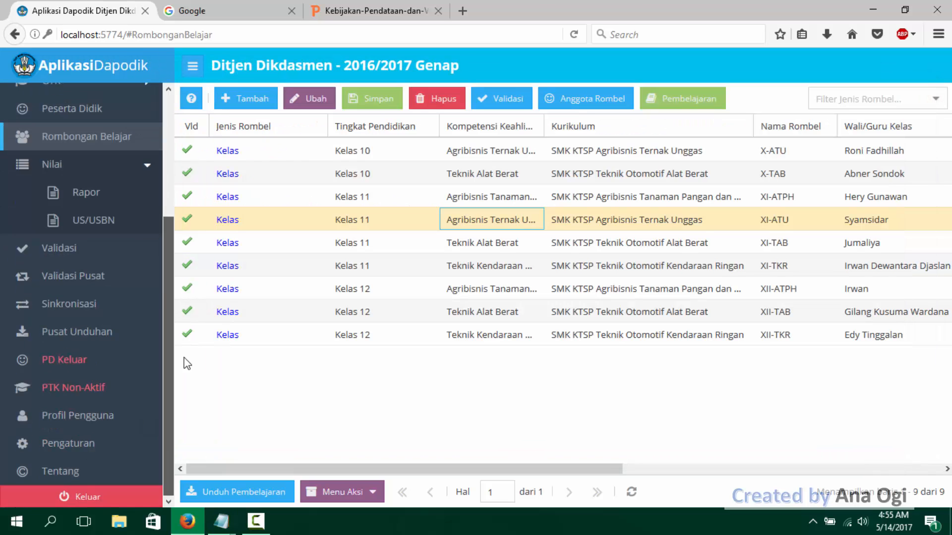
click(80, 443)
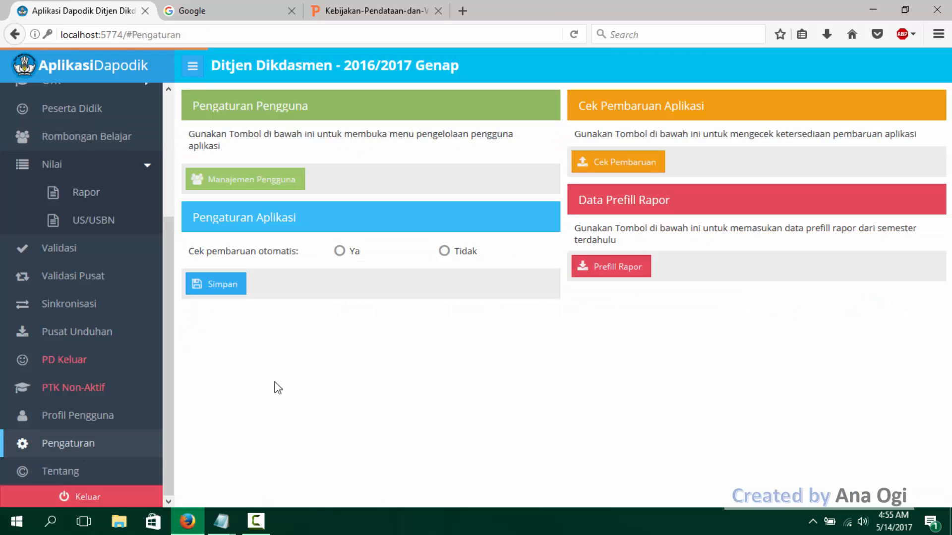
click(85, 131)
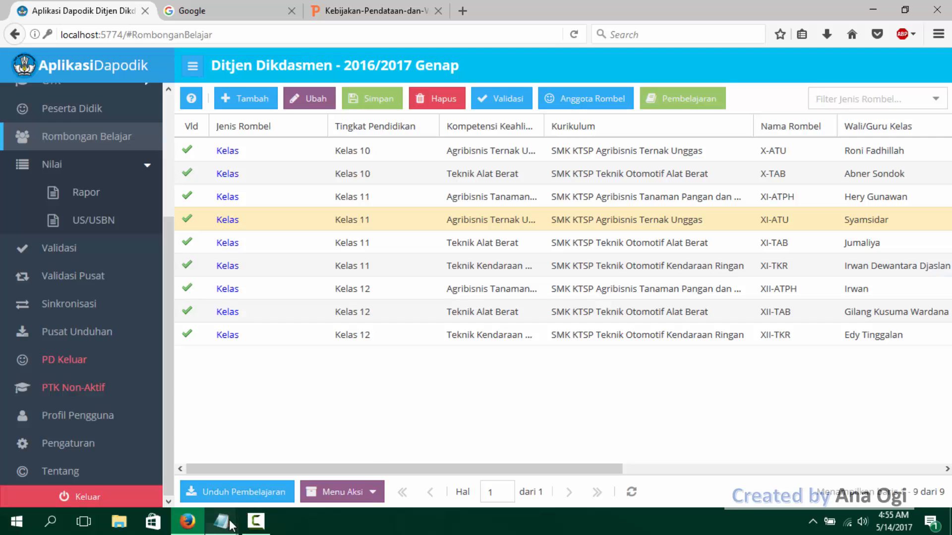
- Switch back to Notepad and add "2. Mata Evaluasi di tahun pelajaran yang bersangkutan belum dientri", indenting the wrapped word to align with the item text
mouse_move(222, 522)
click(334, 422)
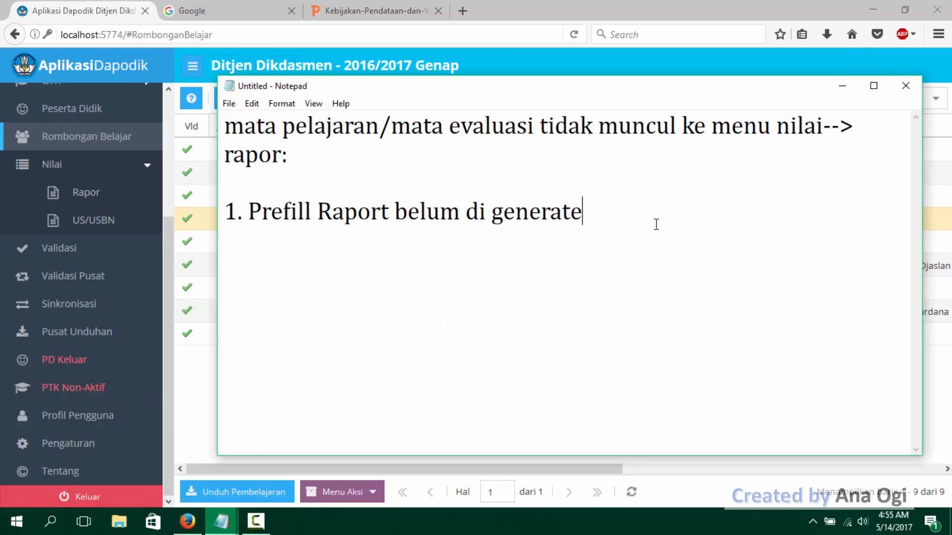
key(Return)
text(2. Mata)
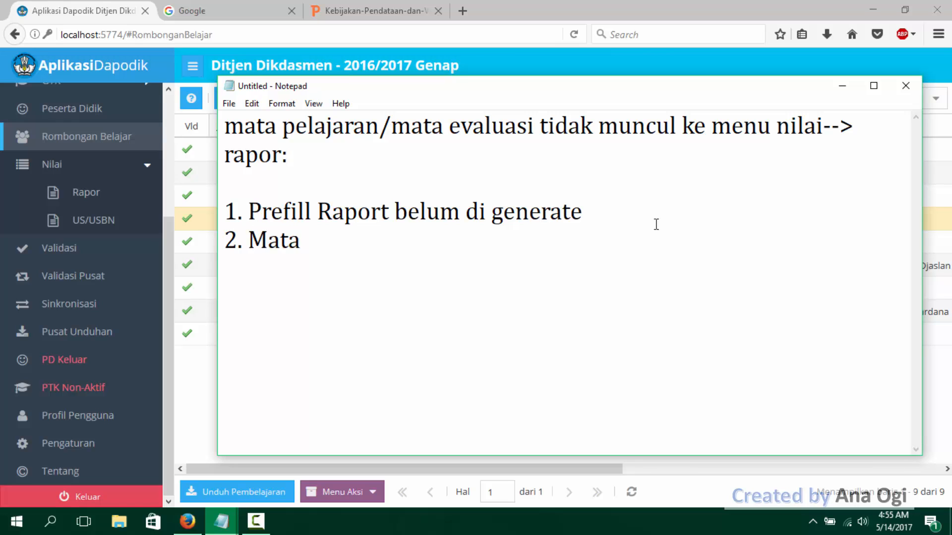
text( Evaluasi d)
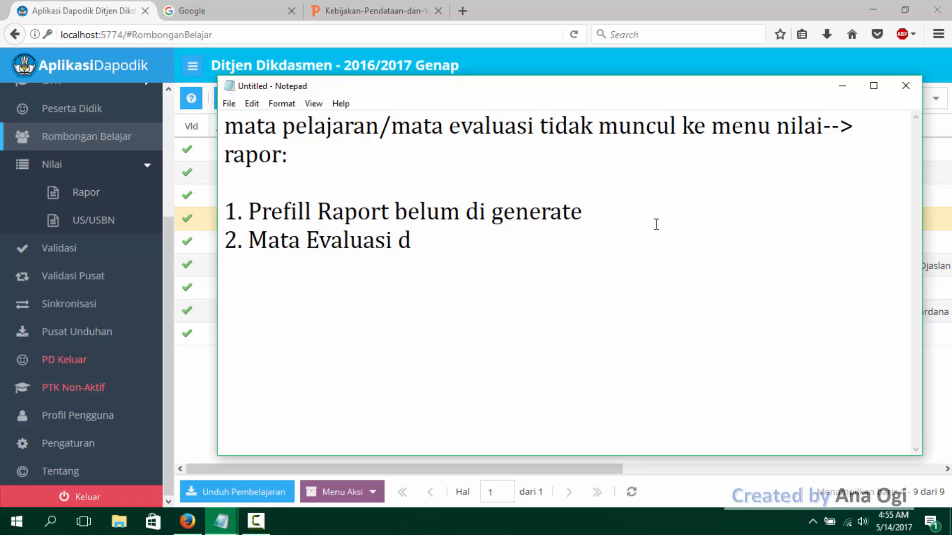
text(i tahun pelaj)
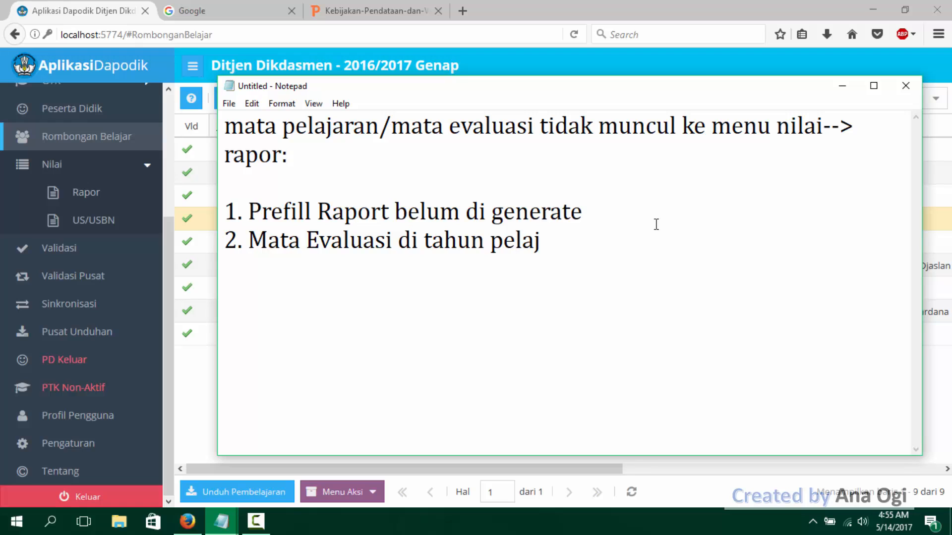
text(aran yang bersa)
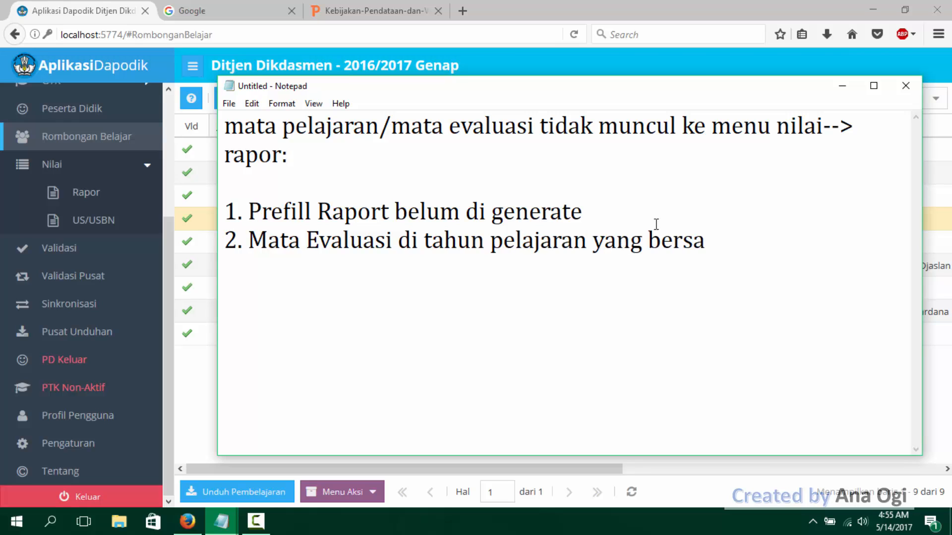
text(ngkutan)
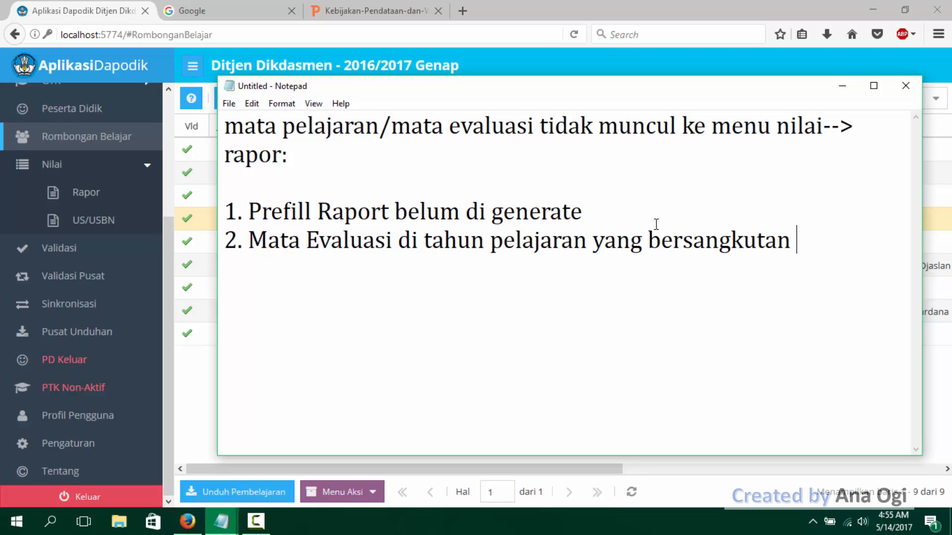
text( belum di)
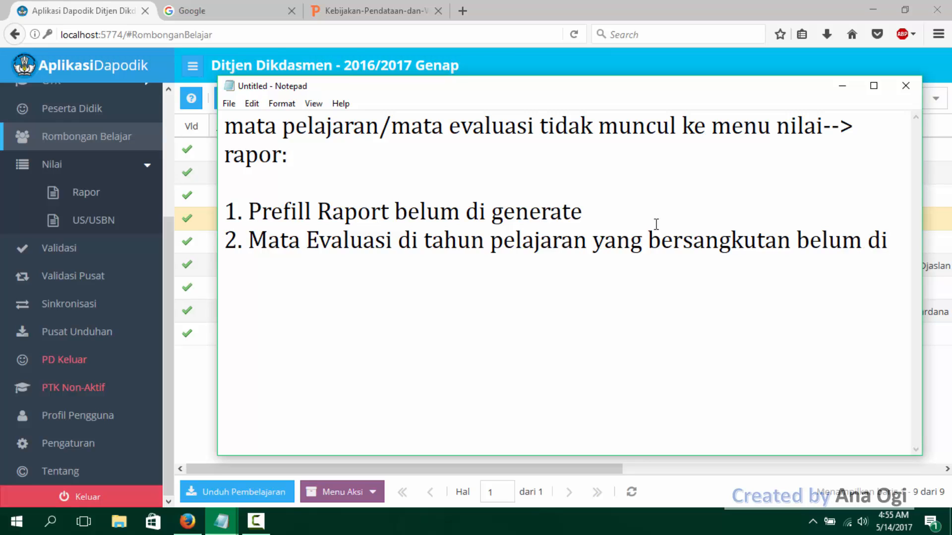
text(entri)
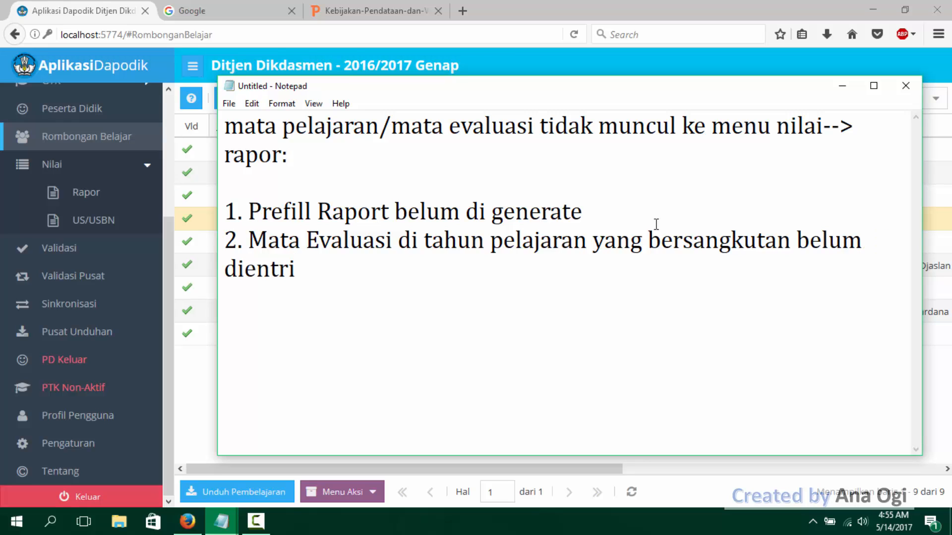
click(223, 270)
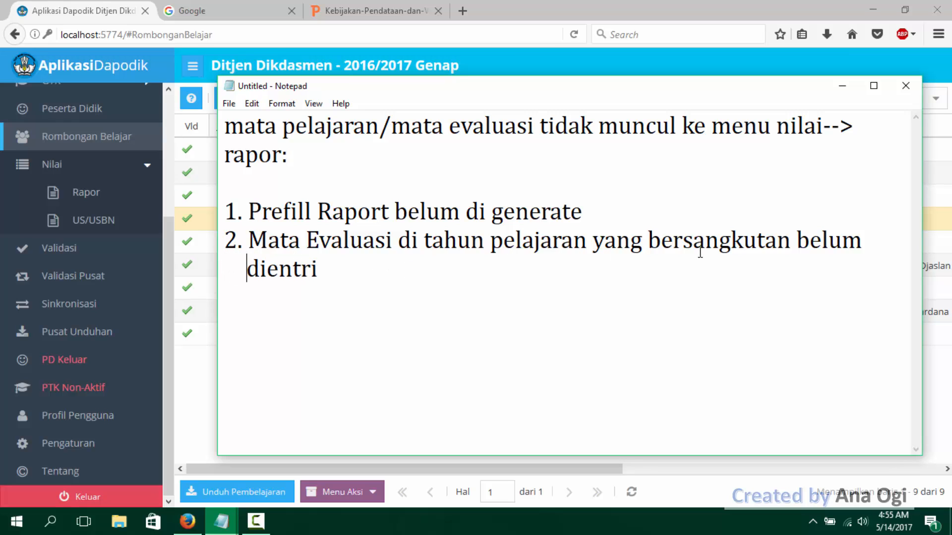
click(358, 270)
- Switch to Aplikasi Dapodik and open the Rapor page under Nilai
drag(169, 255, 166, 227)
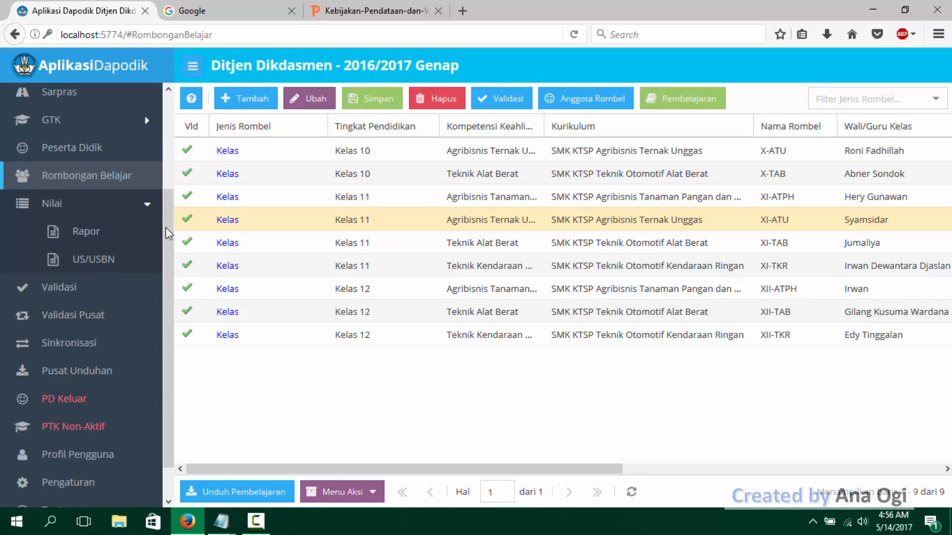
click(74, 207)
click(68, 220)
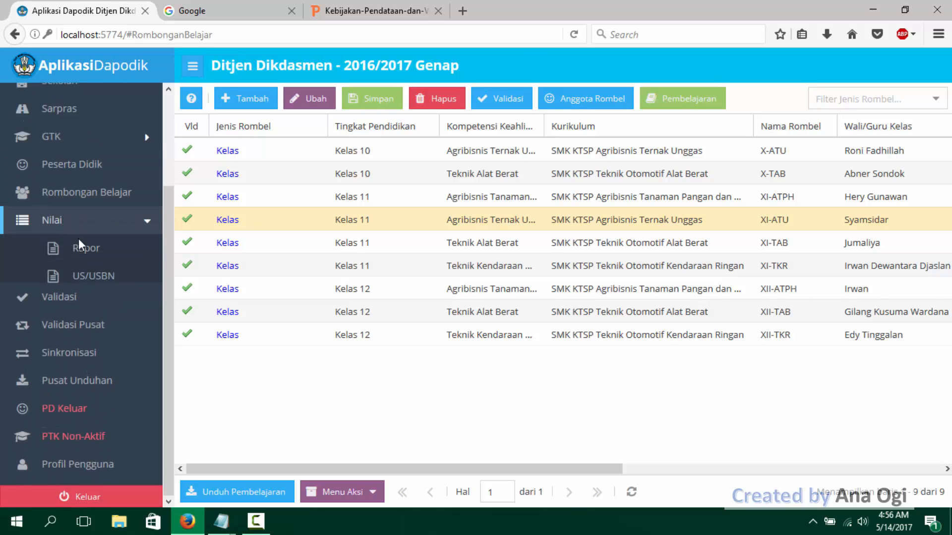
click(83, 247)
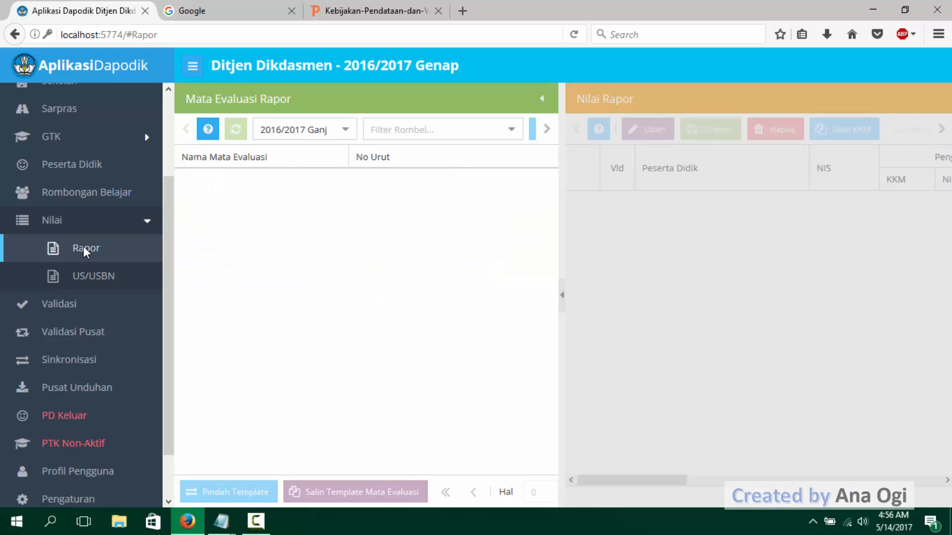
- Filter the Mata Evaluasi Rapor list to class XII-ATPH for 2016/2017 Ganjil and review its subjects
click(345, 130)
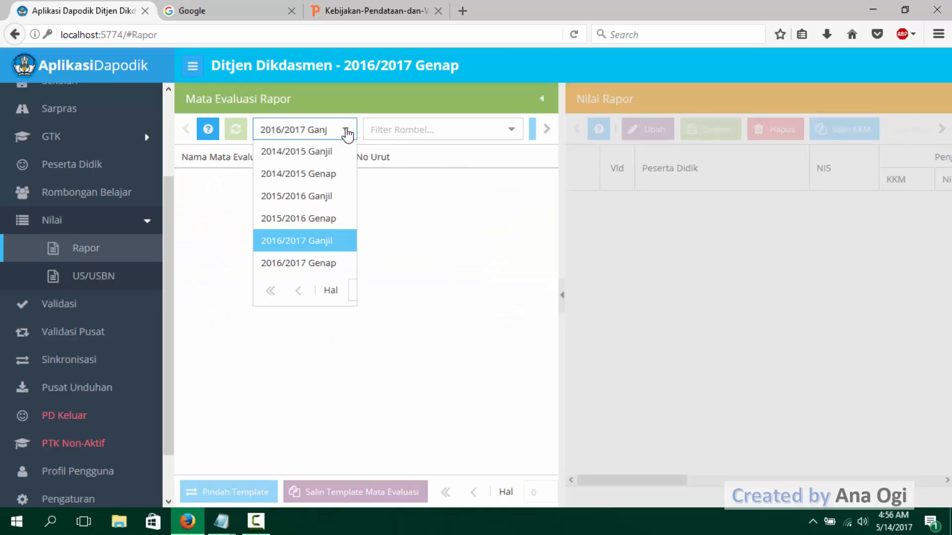
click(373, 99)
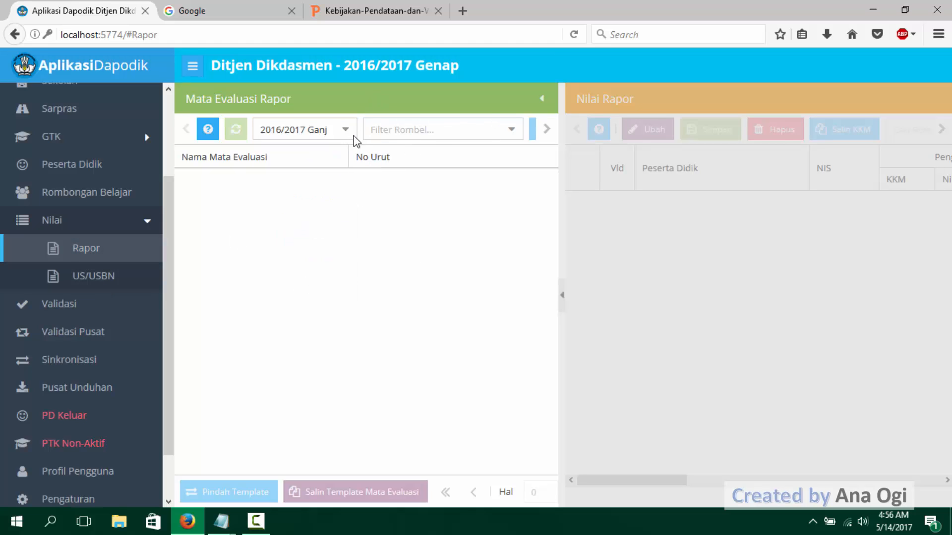
click(513, 132)
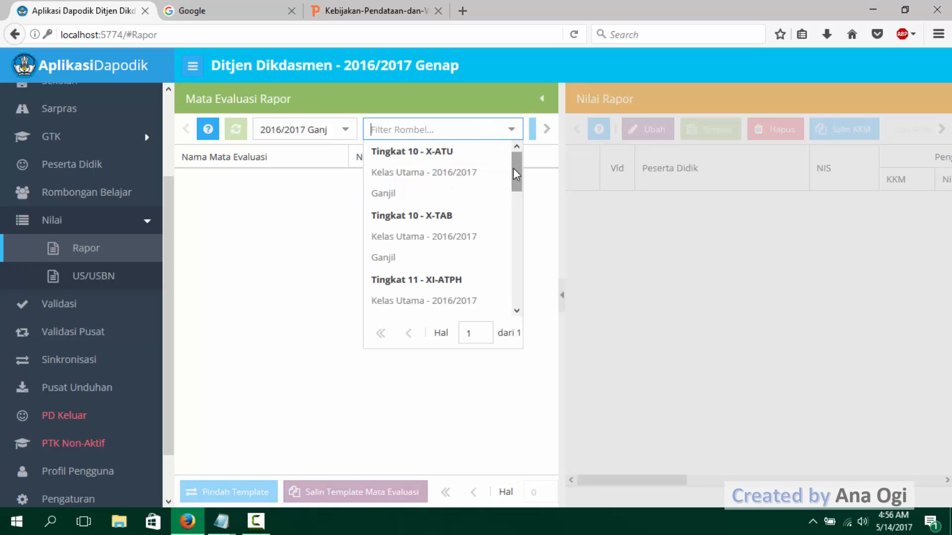
drag(513, 171, 536, 314)
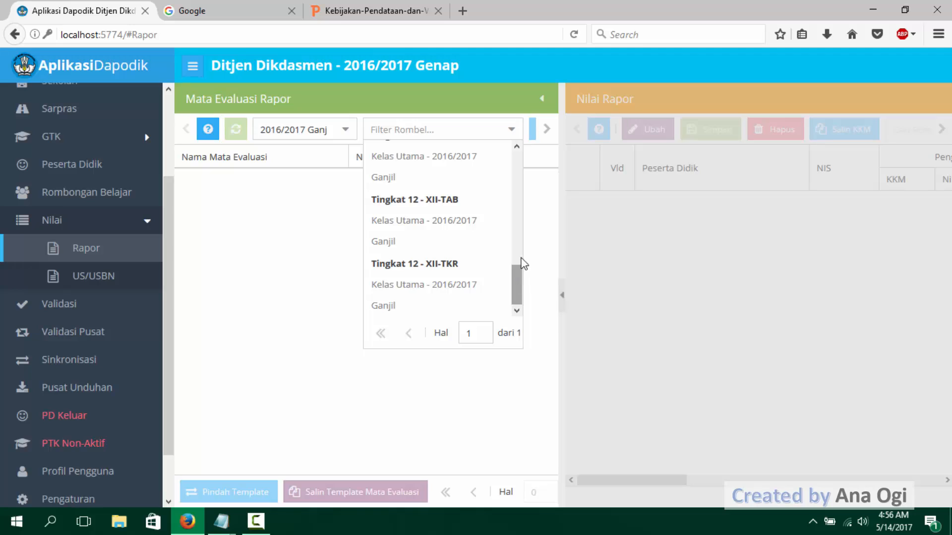
scroll(522, 260, up, 2)
click(453, 235)
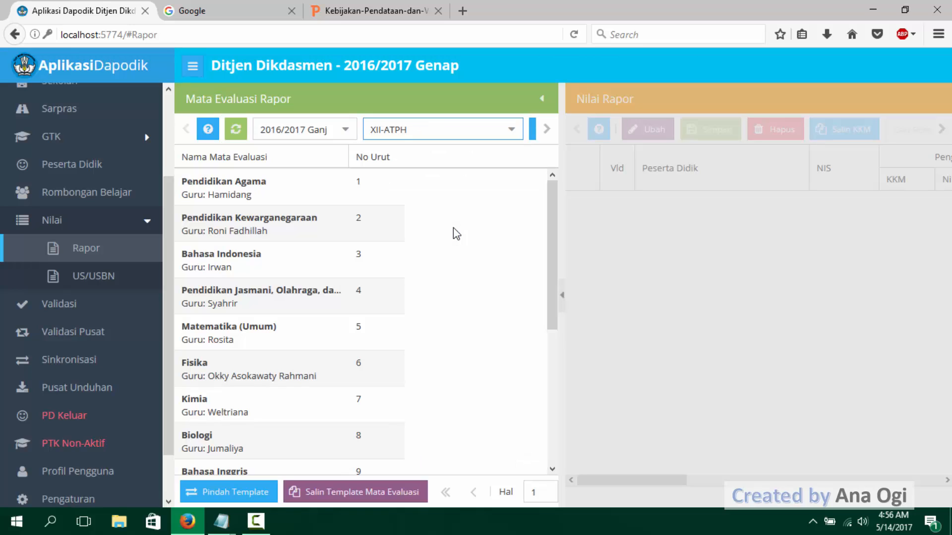
scroll(455, 233, down, 5)
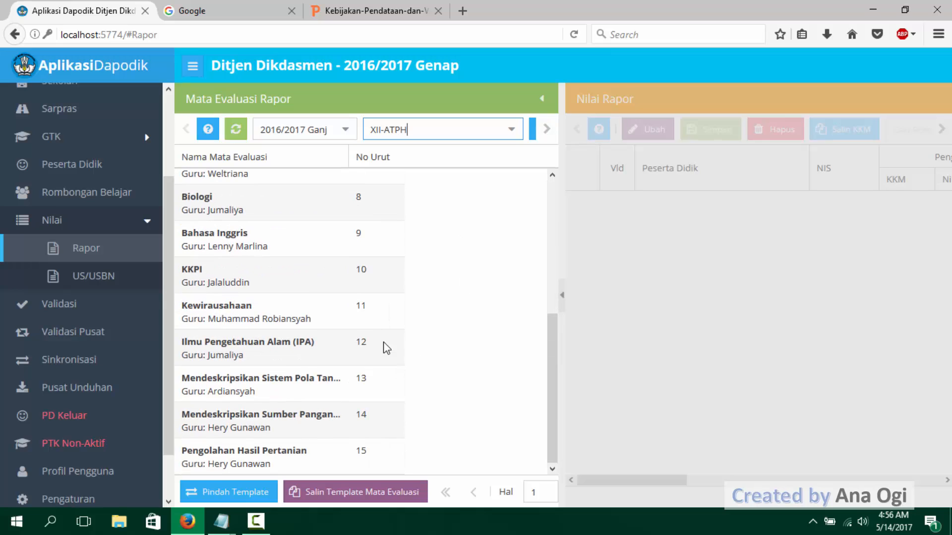
scroll(432, 292, up, 4)
scroll(435, 294, up, 1)
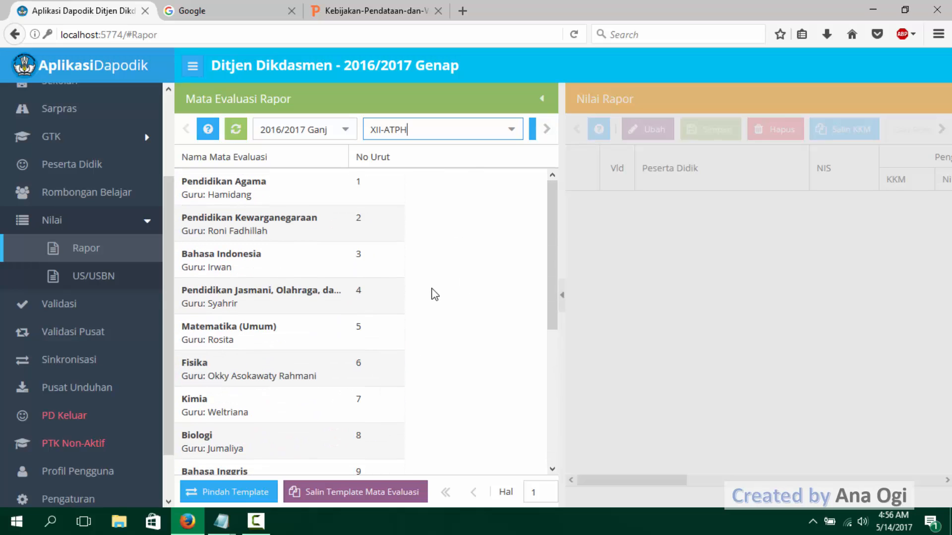
scroll(269, 367, down, 5)
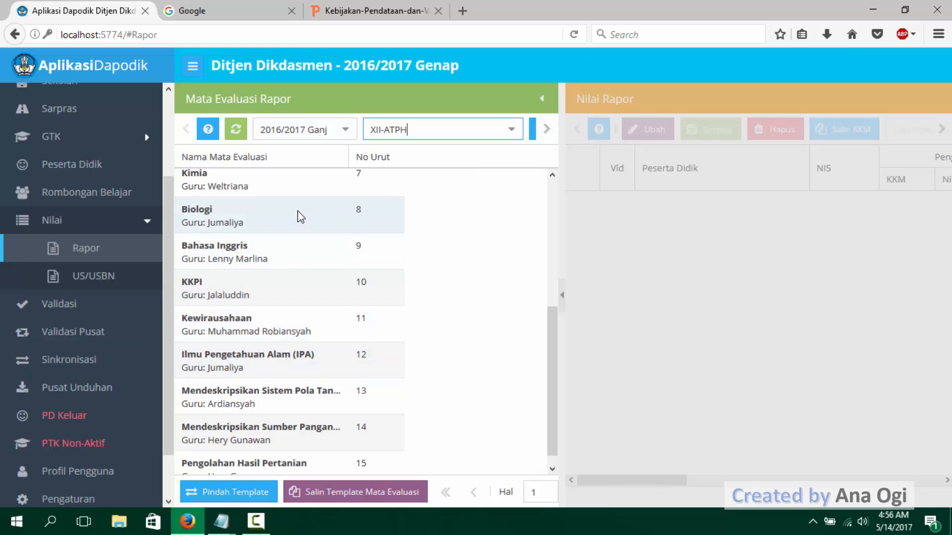
- Review the mata evaluasi of classes XII-TAB and XII-TKR for 2016/2017 Ganjil
click(516, 132)
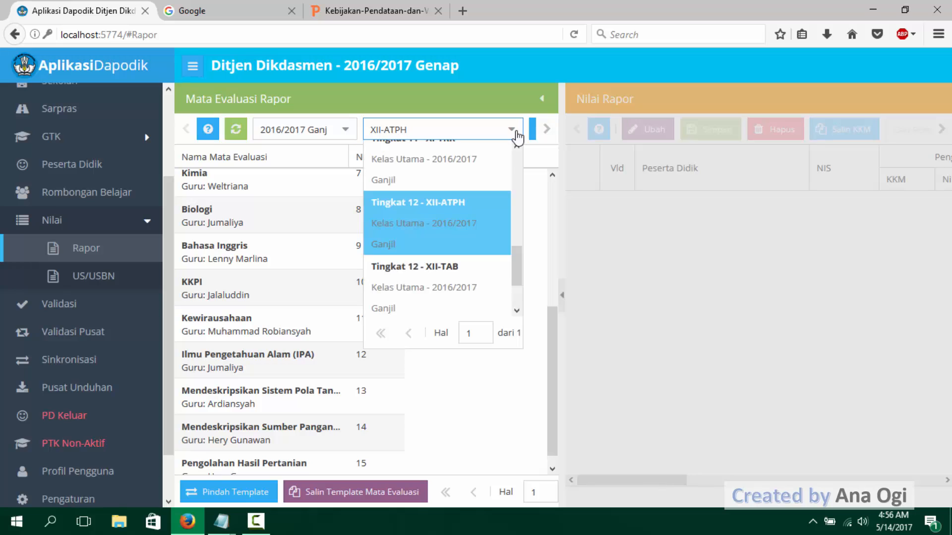
click(443, 292)
scroll(442, 303, down, 4)
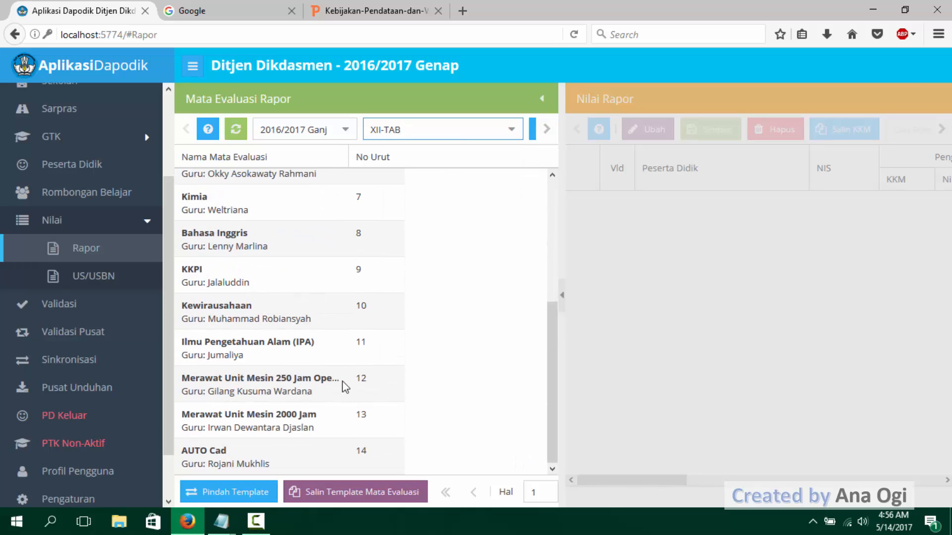
click(516, 129)
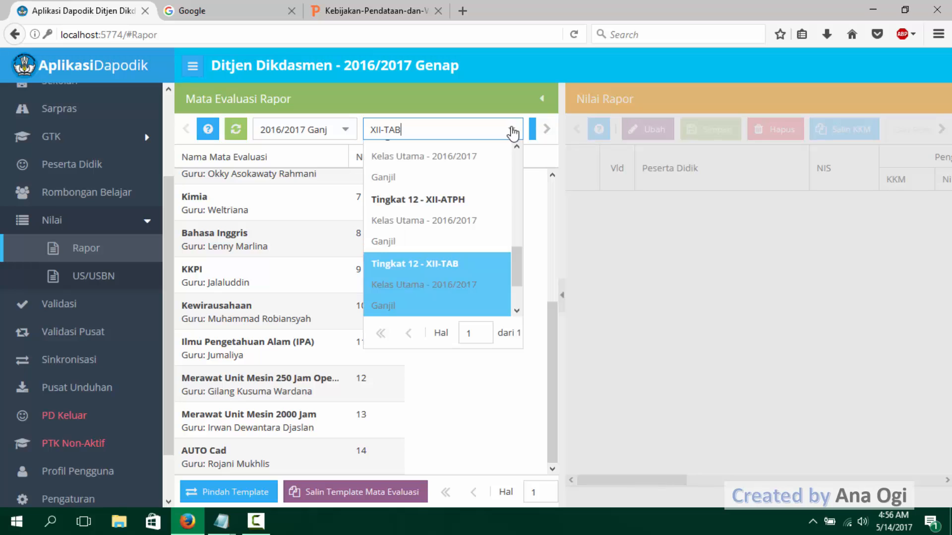
scroll(464, 293, down, 2)
click(465, 300)
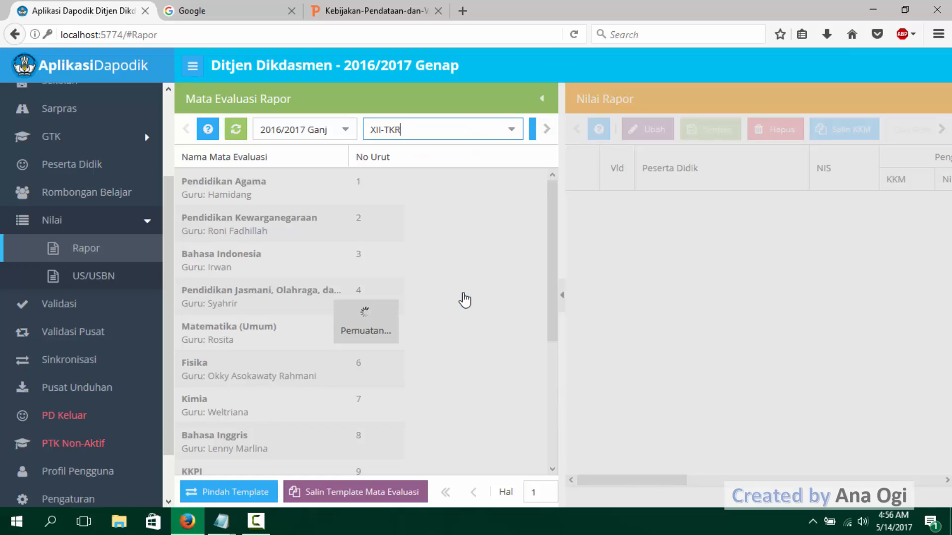
scroll(465, 320, down, 4)
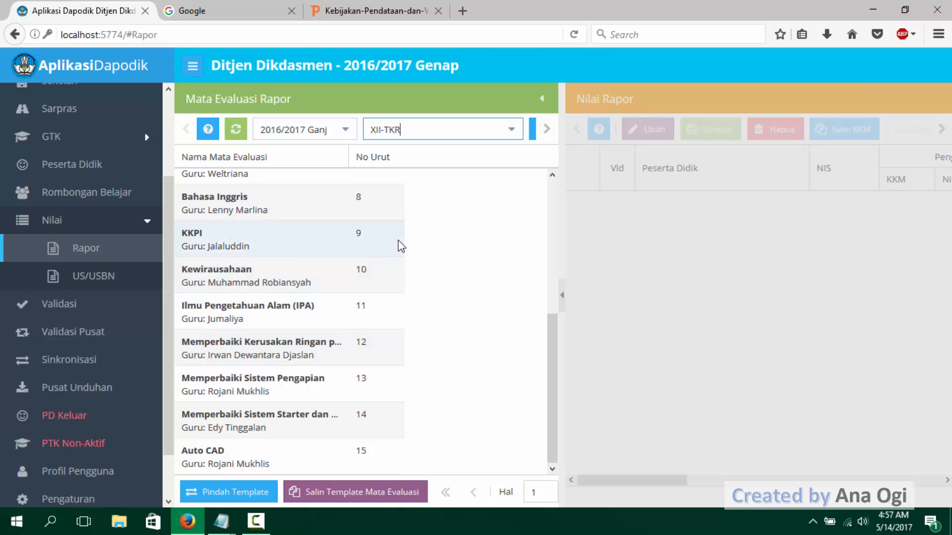
- Change the semester filter to 2015/2016 Genap and check the mata evaluasi of class XI-TKR
click(343, 133)
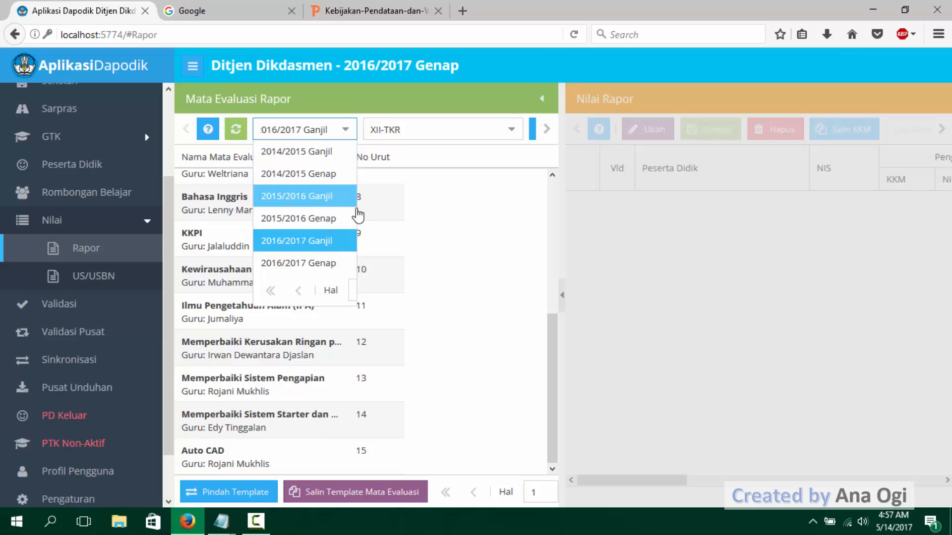
click(322, 220)
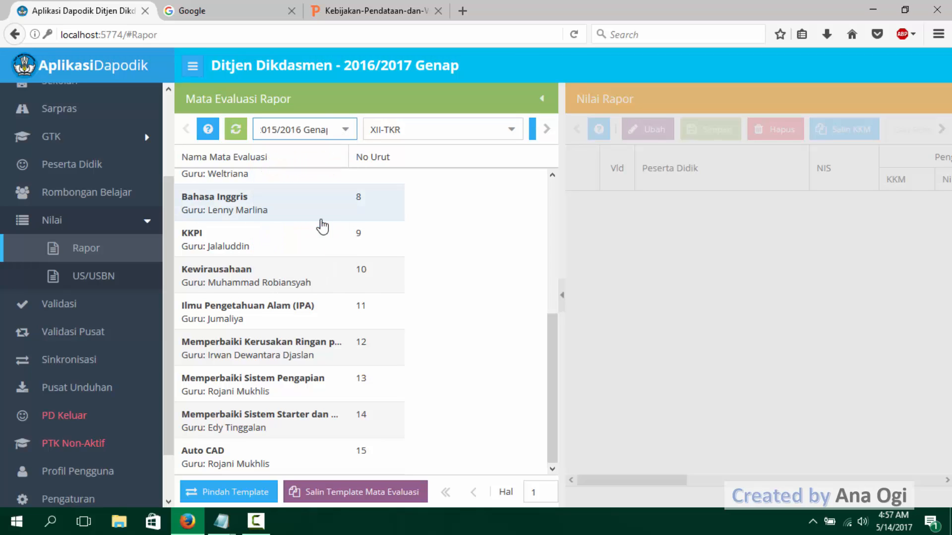
click(511, 130)
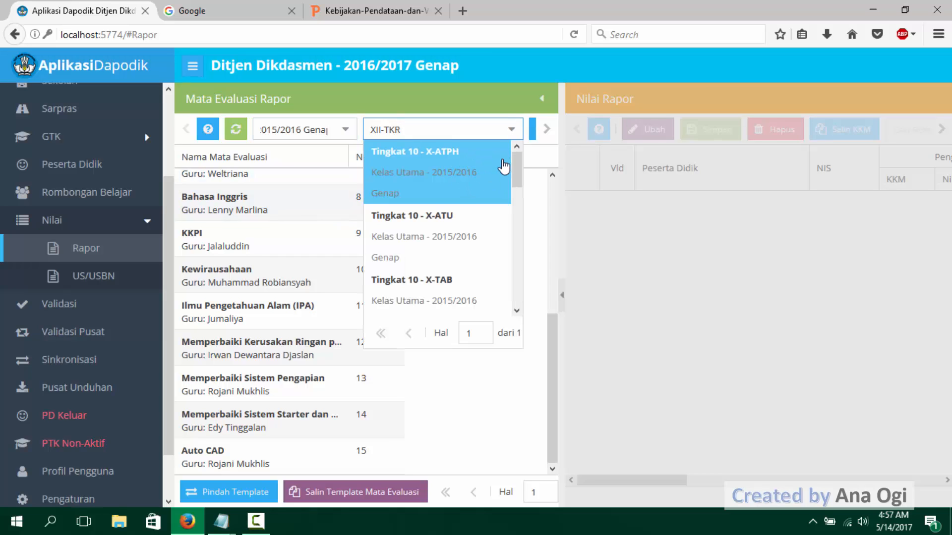
drag(518, 189, 516, 253)
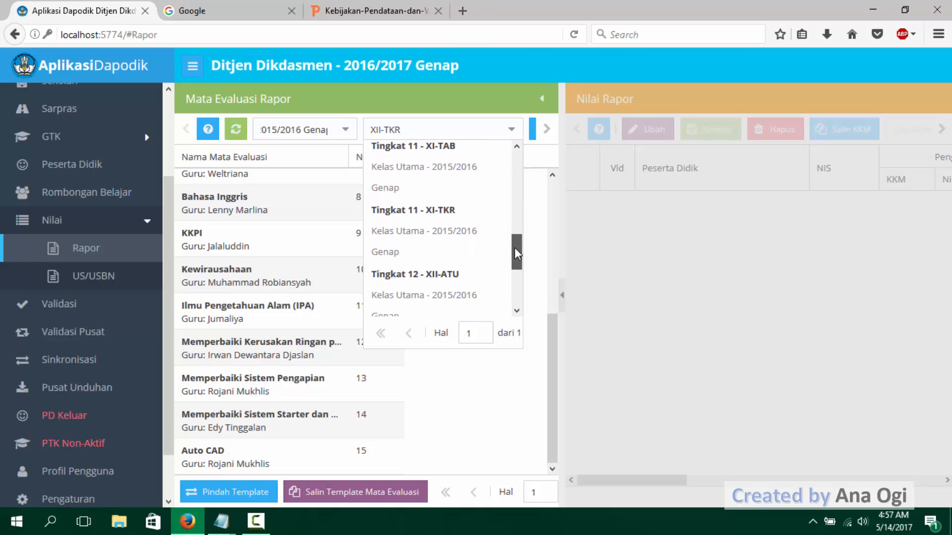
click(447, 233)
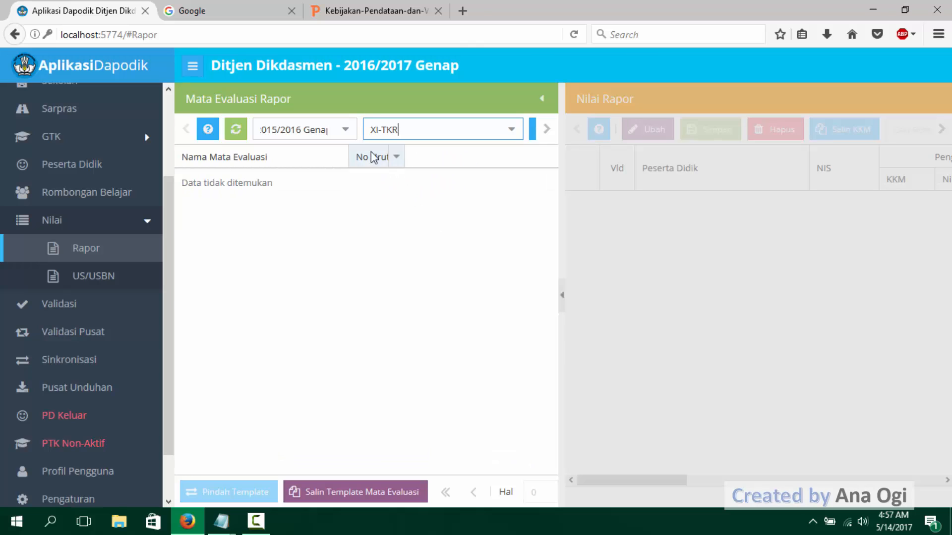
- Set the semester filter back to 2016/2017 Ganjil and display the mata evaluasi of class XII-TKR
click(347, 131)
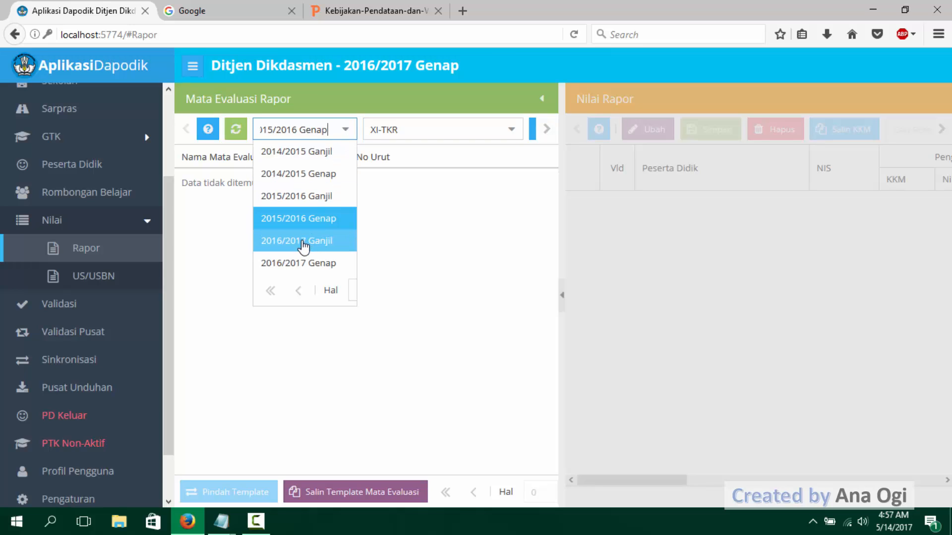
click(321, 247)
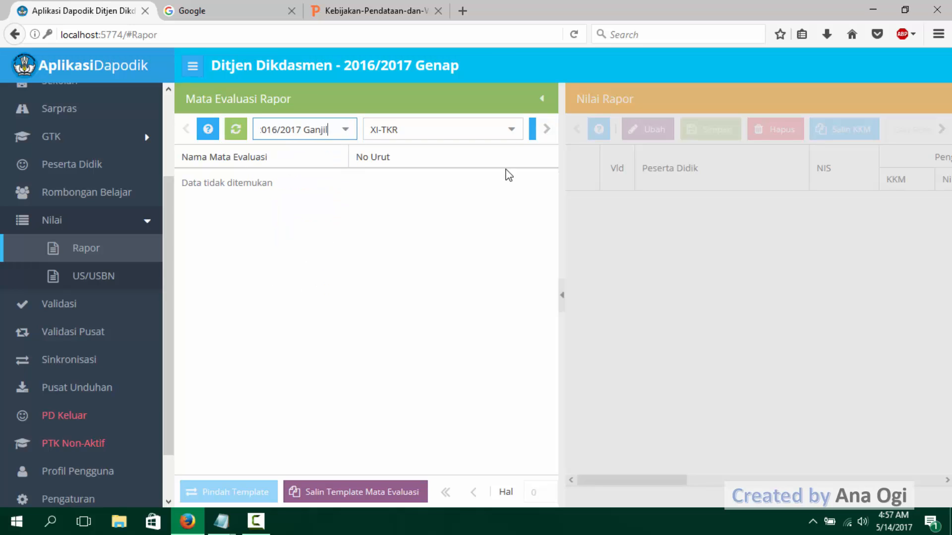
click(511, 130)
drag(516, 191, 518, 303)
click(469, 308)
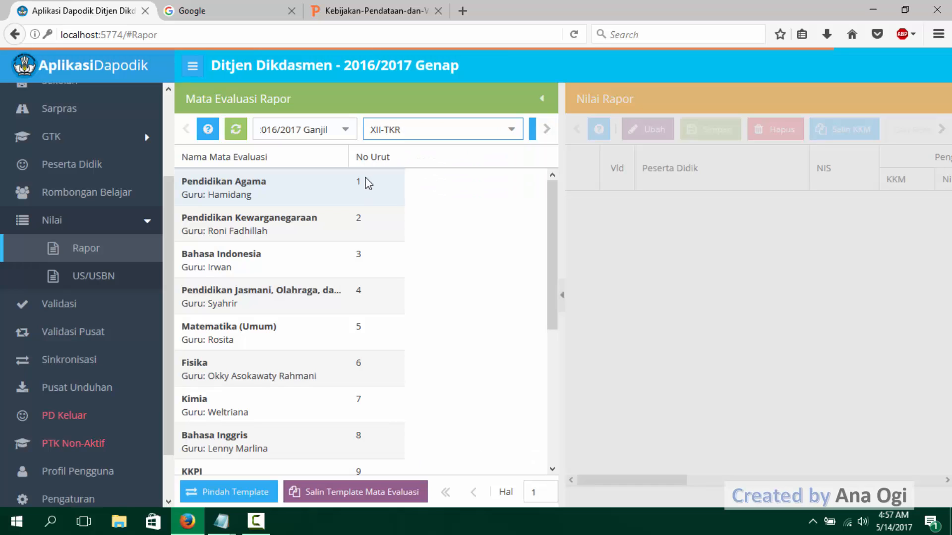
- Filter the Mata Evaluasi Rapor list to semester 2015/2016 Ganjil and class XI-TKR
click(345, 135)
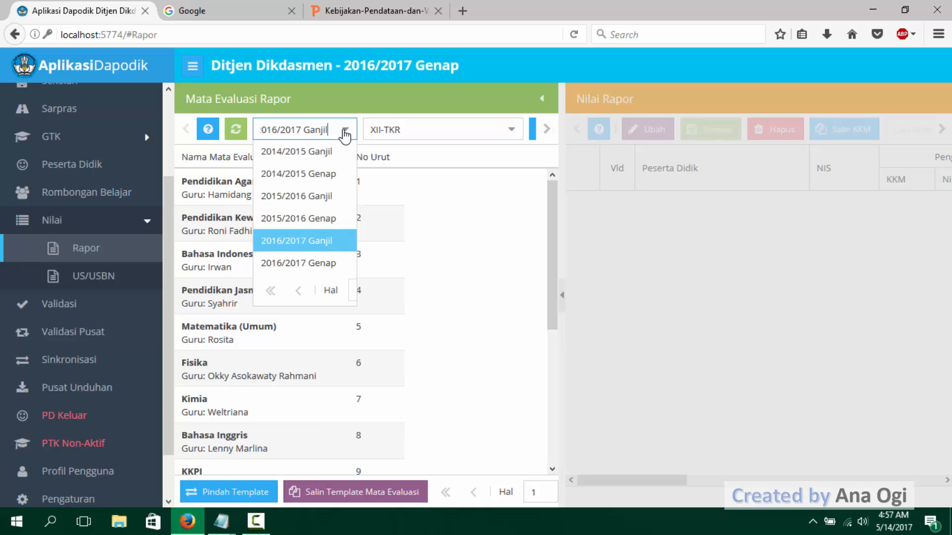
click(310, 197)
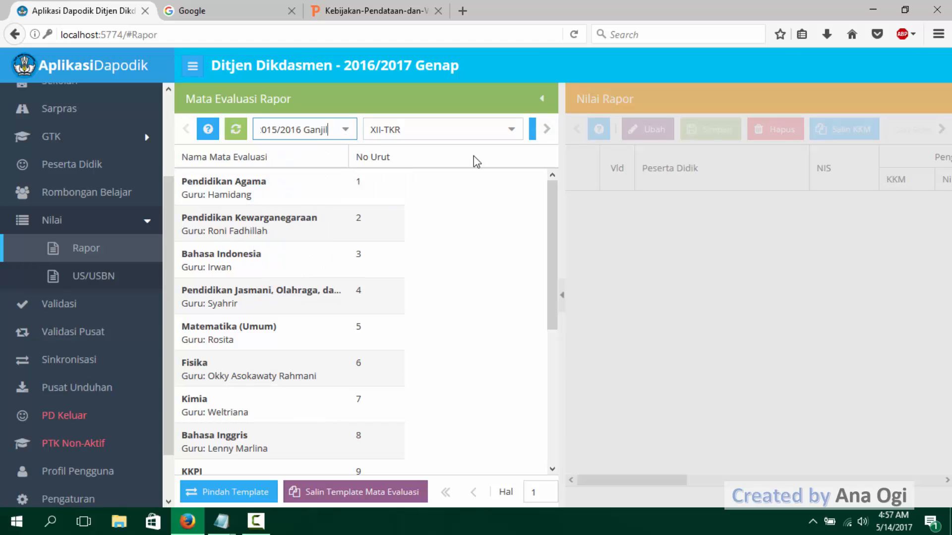
click(512, 132)
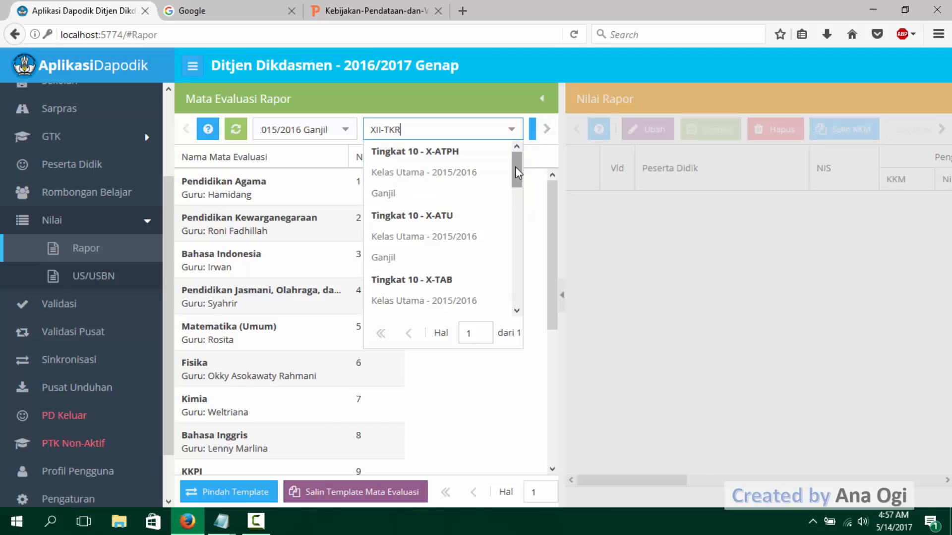
drag(516, 167, 506, 248)
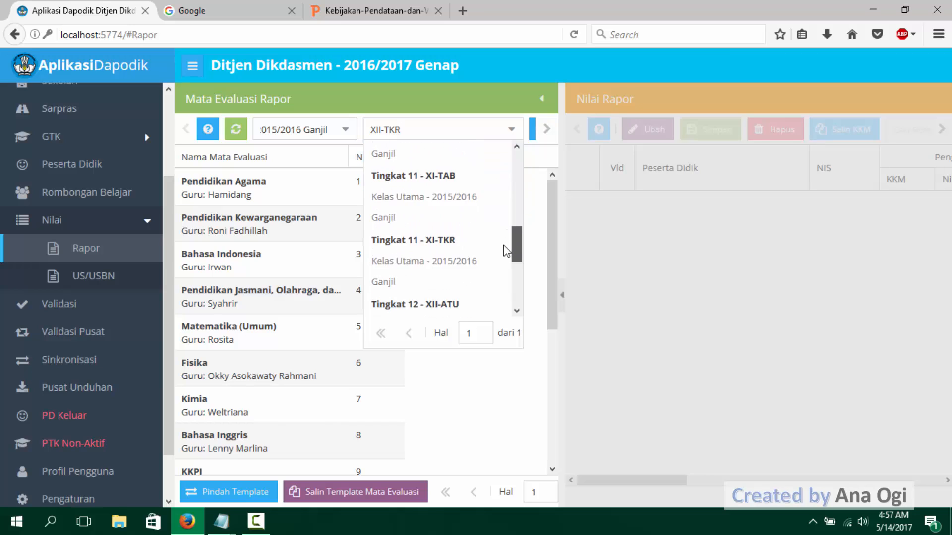
click(452, 243)
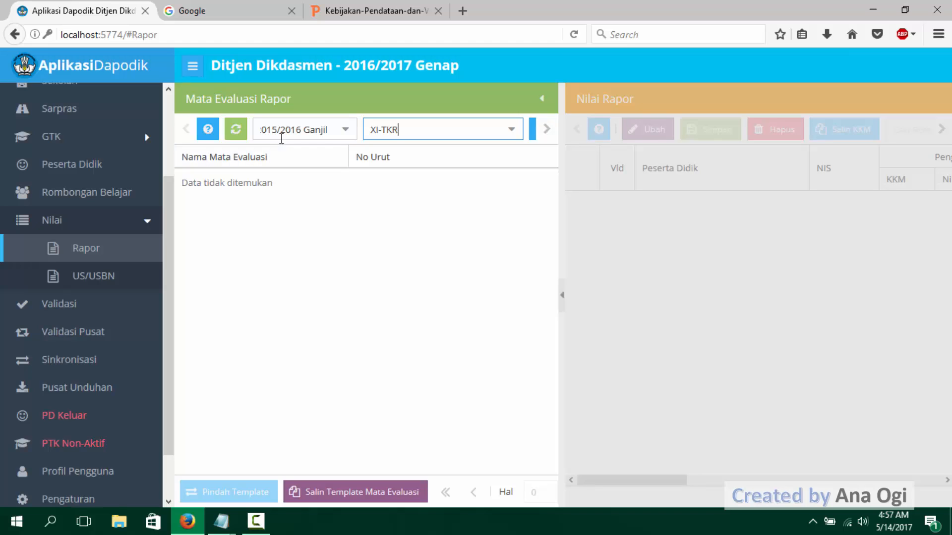
click(303, 127)
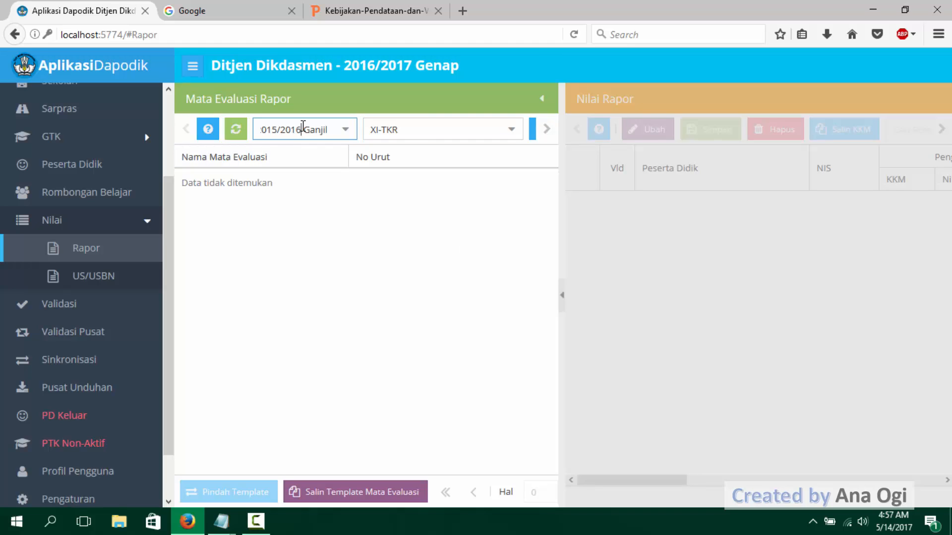
click(424, 130)
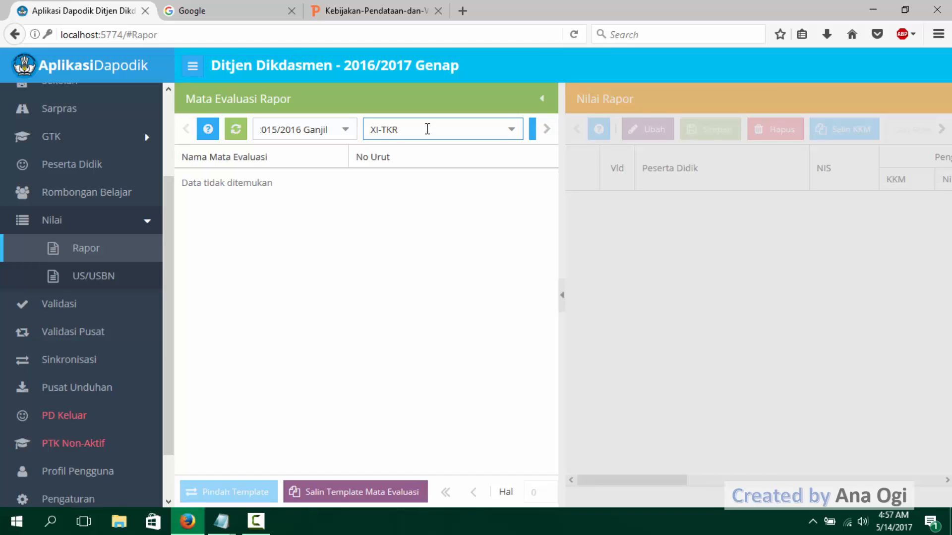
- Close the Tambah Mata Evaluasi form, collapse the main navigation and widen the Mata Evaluasi Rapor area to reveal the full Tambah command
click(532, 133)
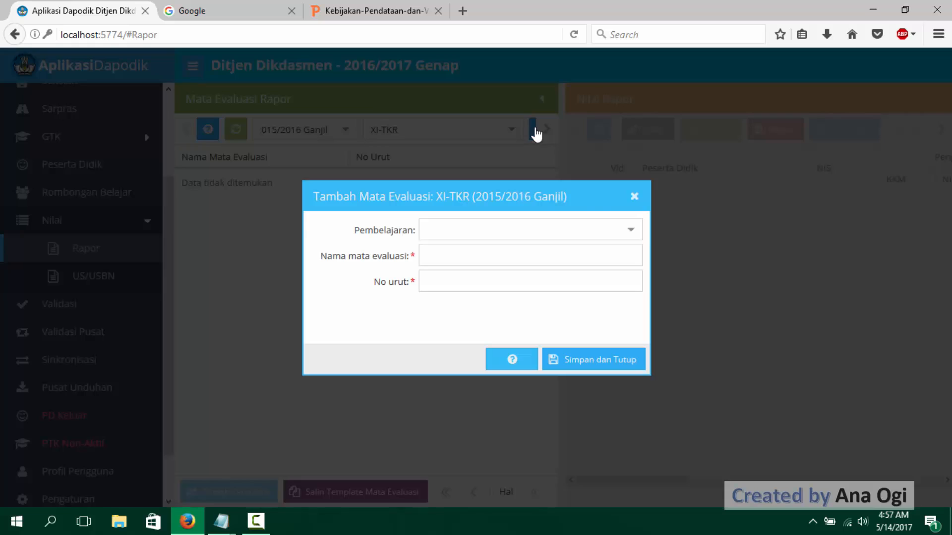
click(635, 197)
click(193, 67)
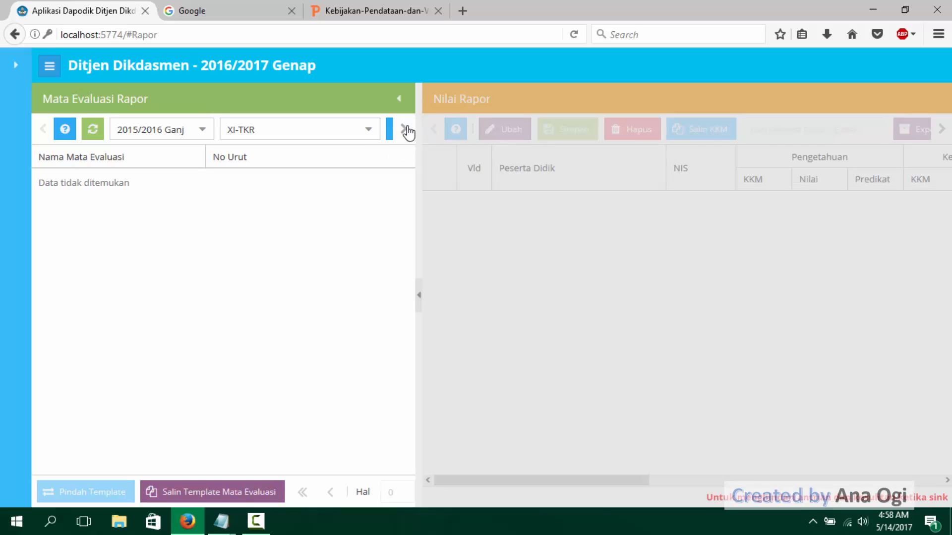
drag(419, 112, 499, 125)
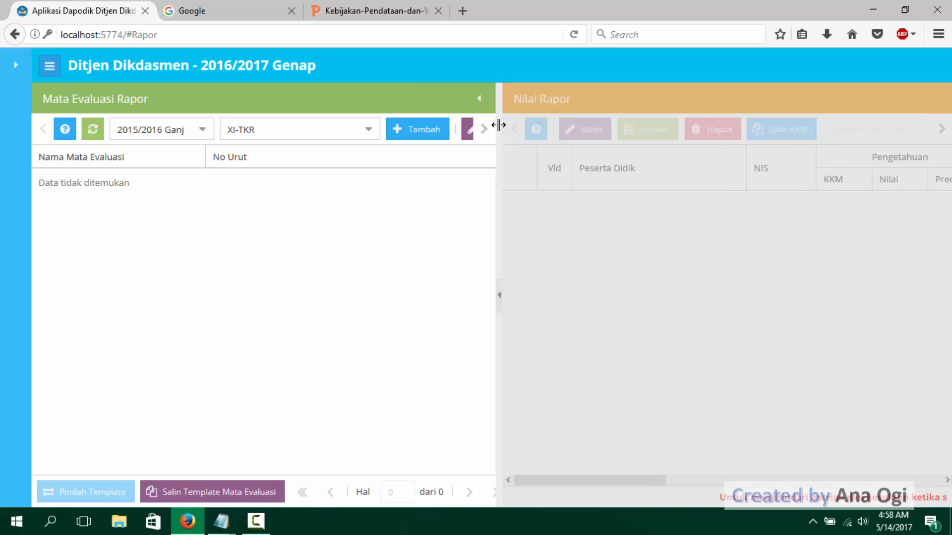
- Open the form for adding a mata evaluasi to XI-TKR and look through all the Pembelajaran choices
click(418, 130)
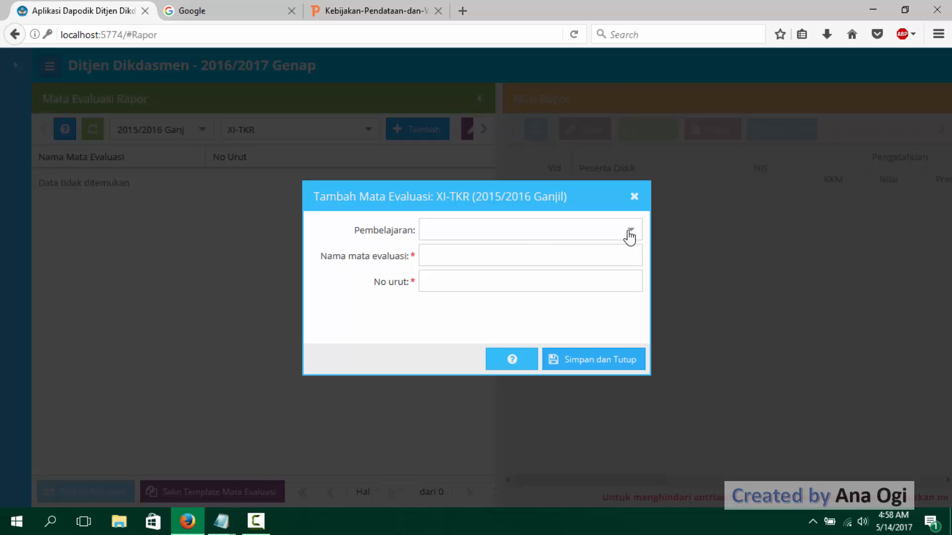
click(630, 233)
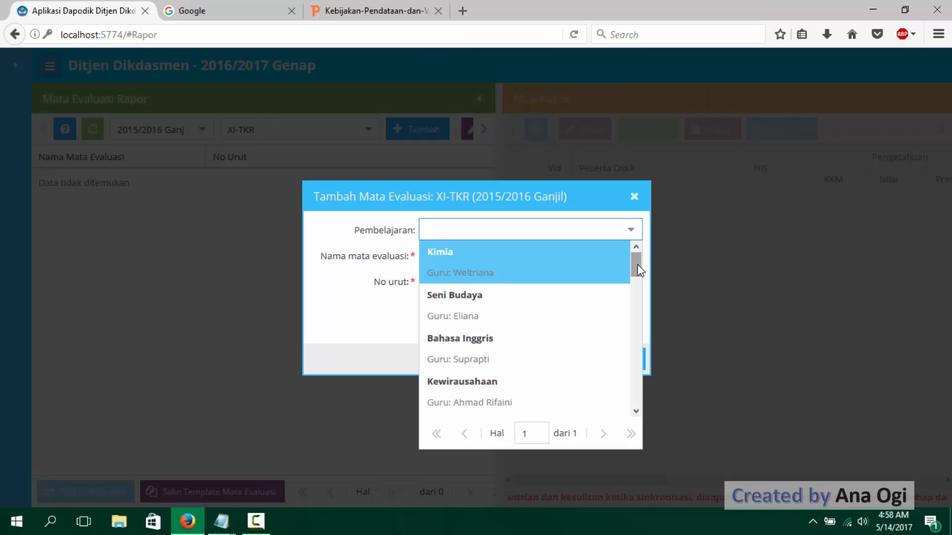
drag(636, 262, 638, 398)
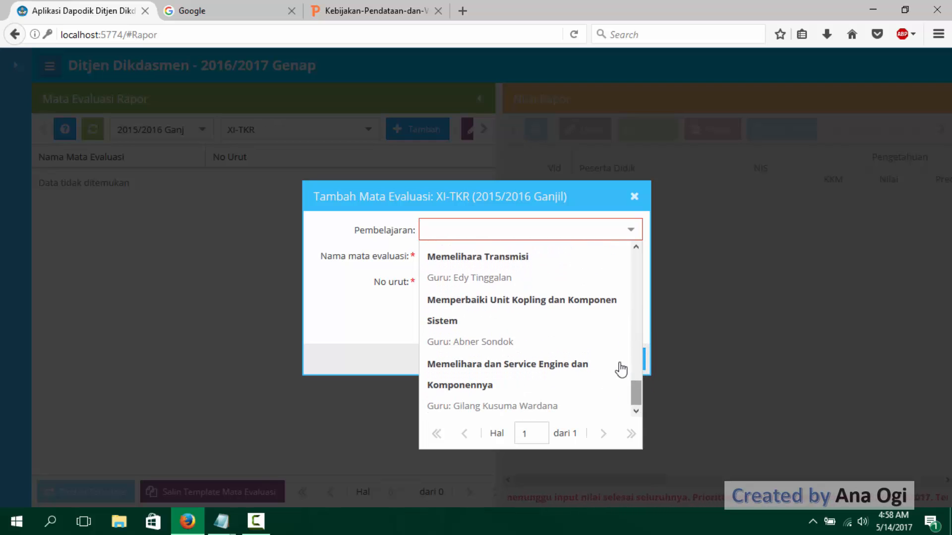
drag(636, 395, 649, 262)
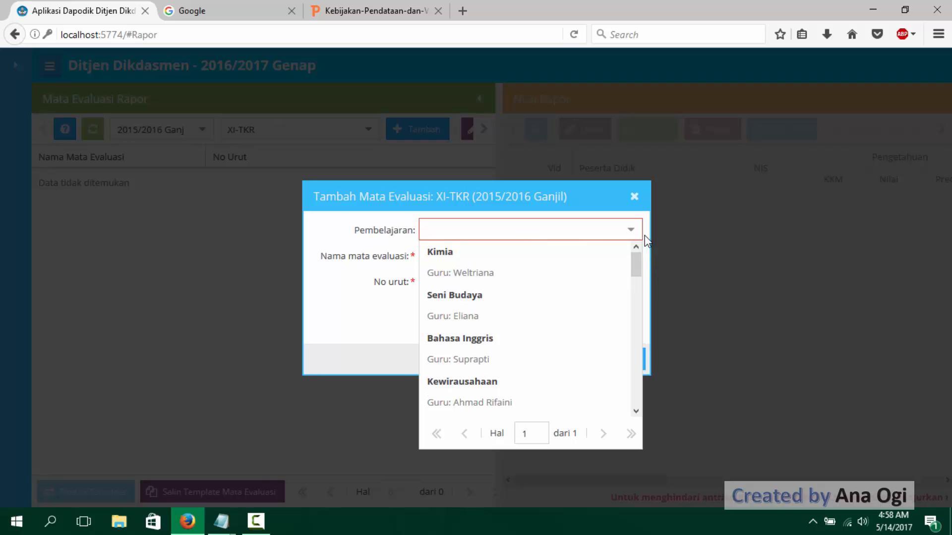
- Switch the class filter to XI-TAB and look through the Pembelajaran choices in its form for adding a mata evaluasi
click(634, 197)
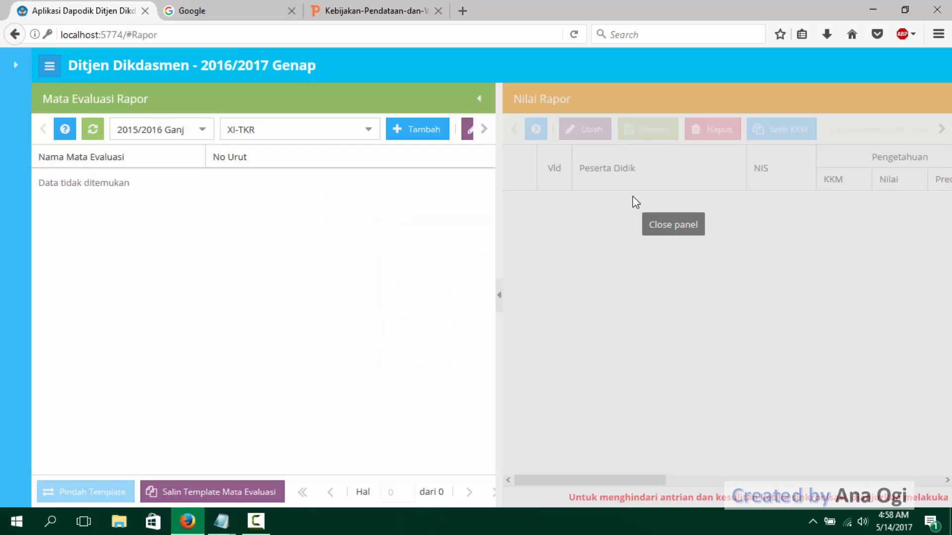
click(369, 131)
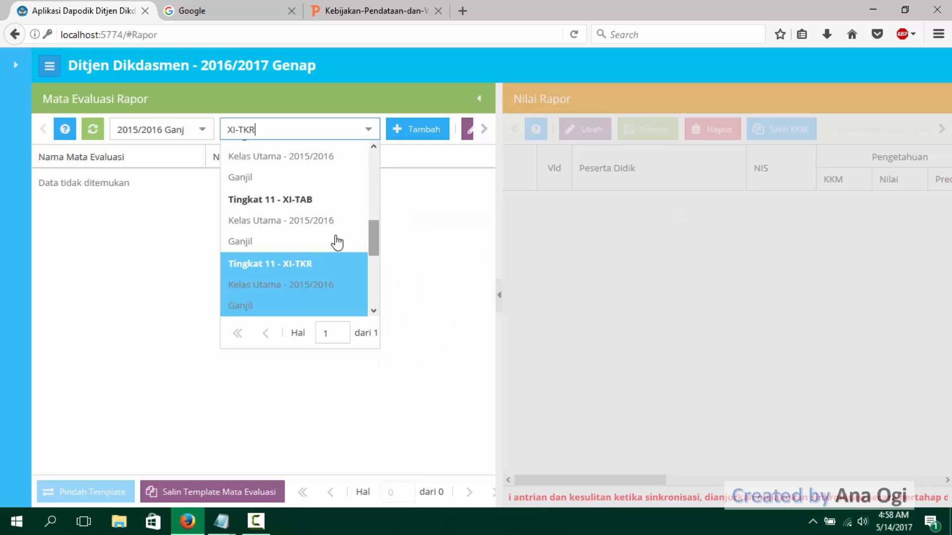
click(337, 243)
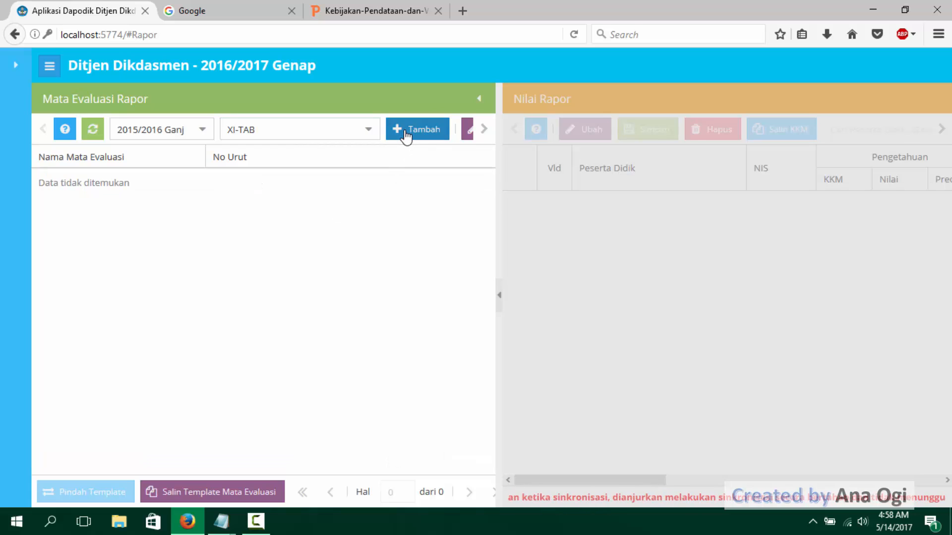
click(406, 133)
click(631, 231)
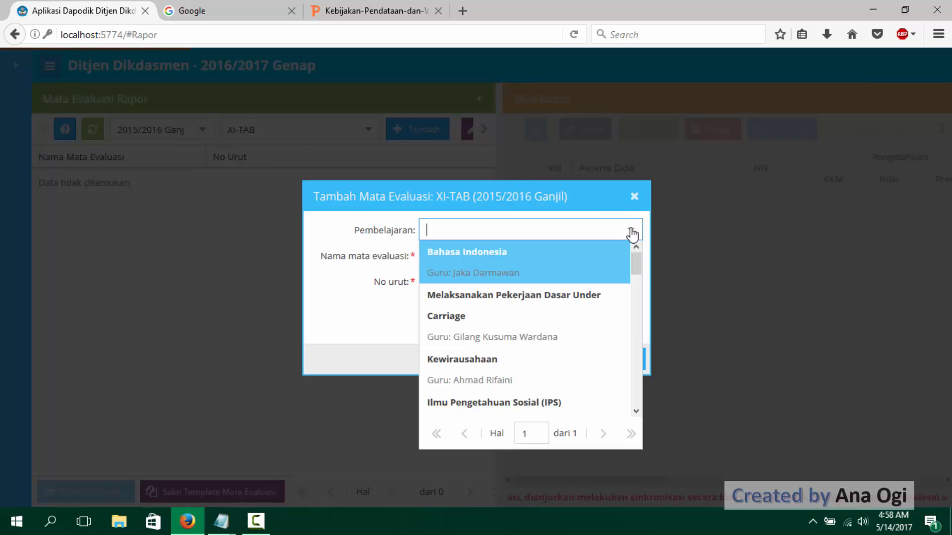
drag(641, 266, 629, 245)
click(634, 196)
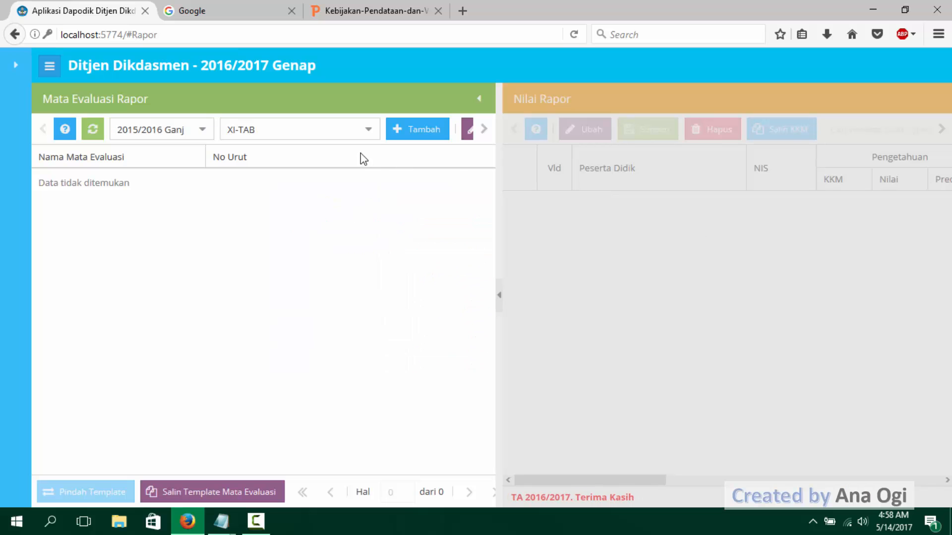
- Switch the class filter to XI-ATPH, open its form for adding a mata evaluasi and look through the Pembelajaran choices
click(370, 129)
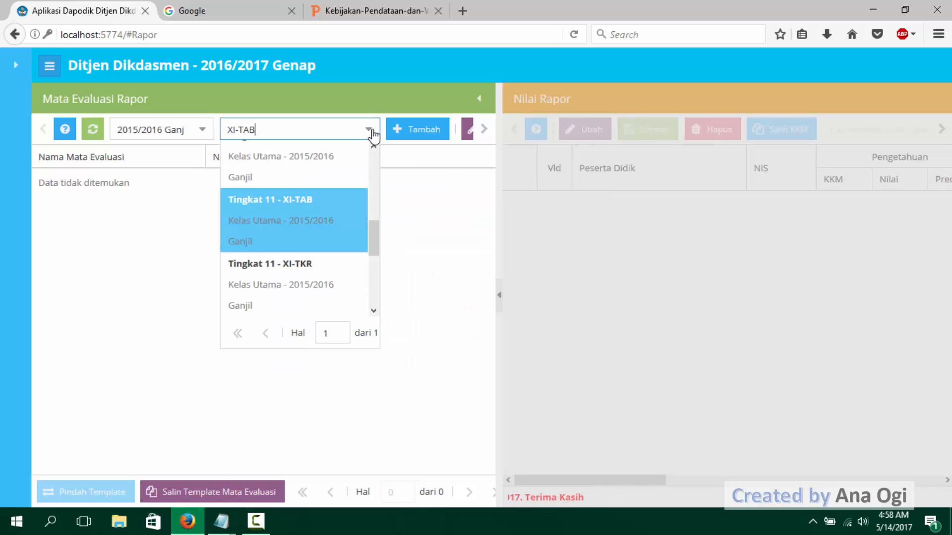
click(319, 172)
click(419, 130)
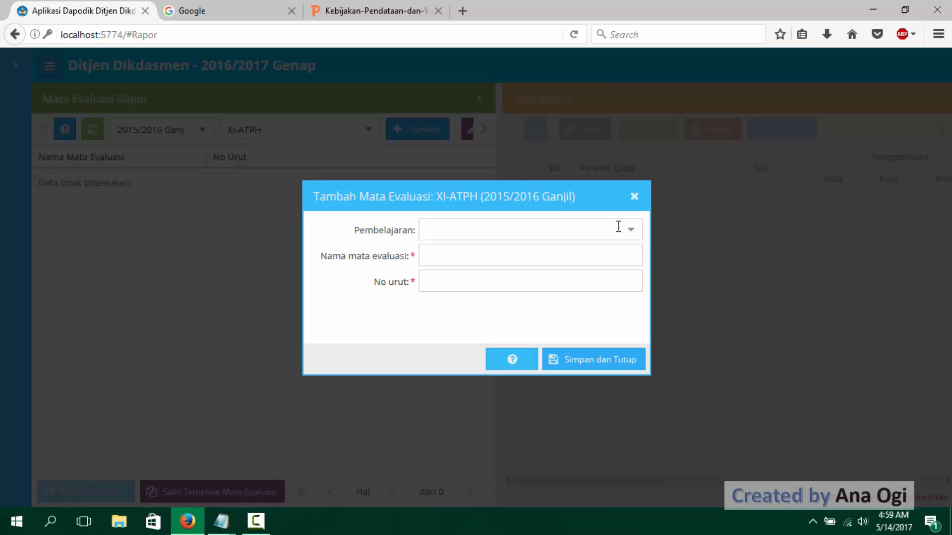
click(630, 231)
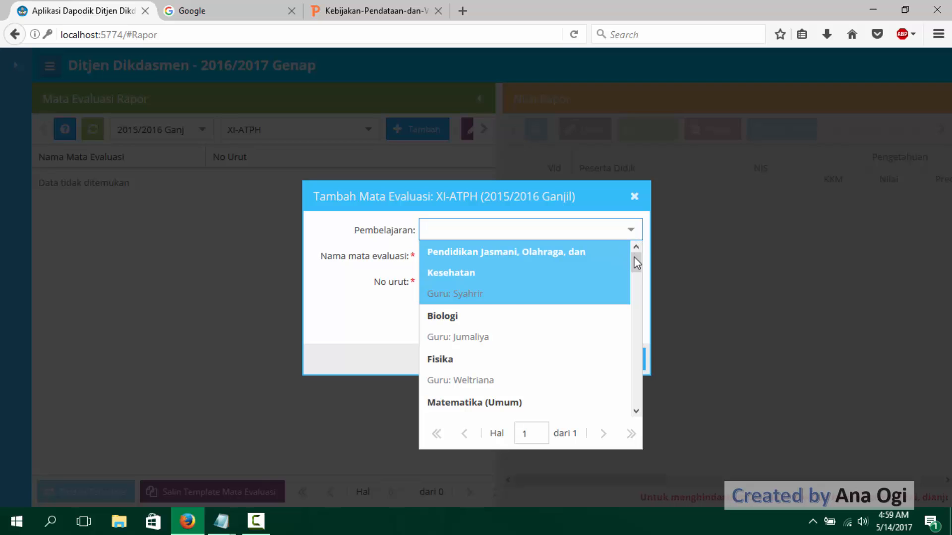
mouse_move(638, 257)
mouse_down()
mouse_move(635, 397)
mouse_move(644, 317)
mouse_move(629, 249)
mouse_up()
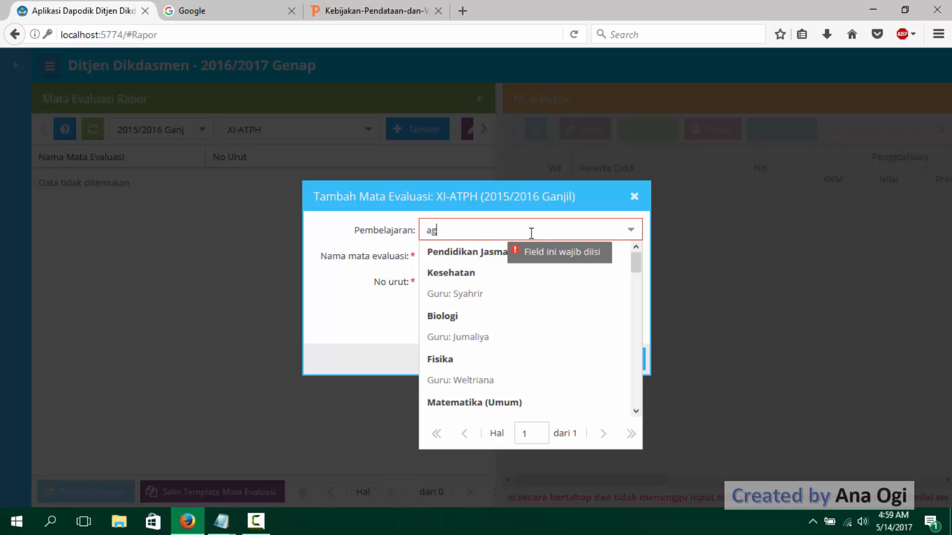
- Clear the "ag" search text from Pembelajaran, examine the XI-ATPH choices through to Memberikan Naungan and close the form
key(BackSpace)
key(BackSpace)
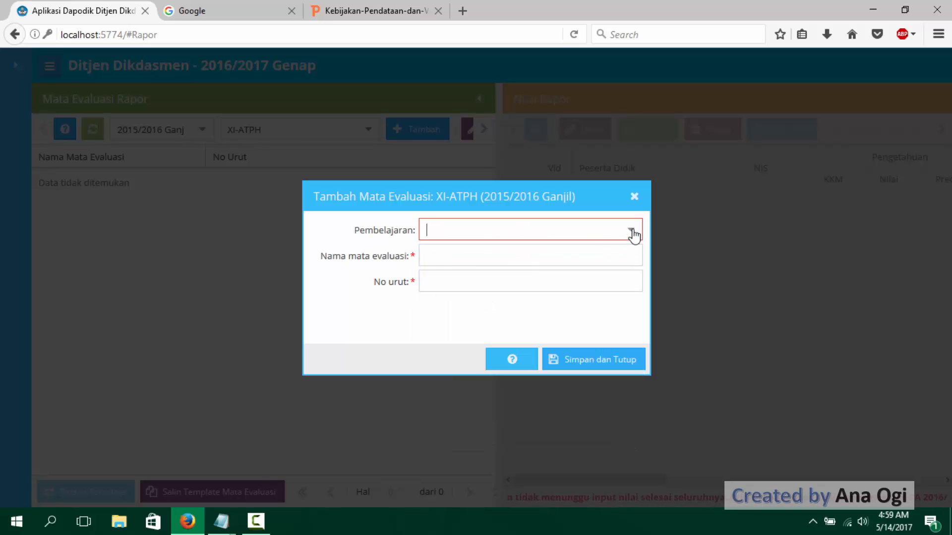
click(634, 233)
drag(634, 262, 636, 396)
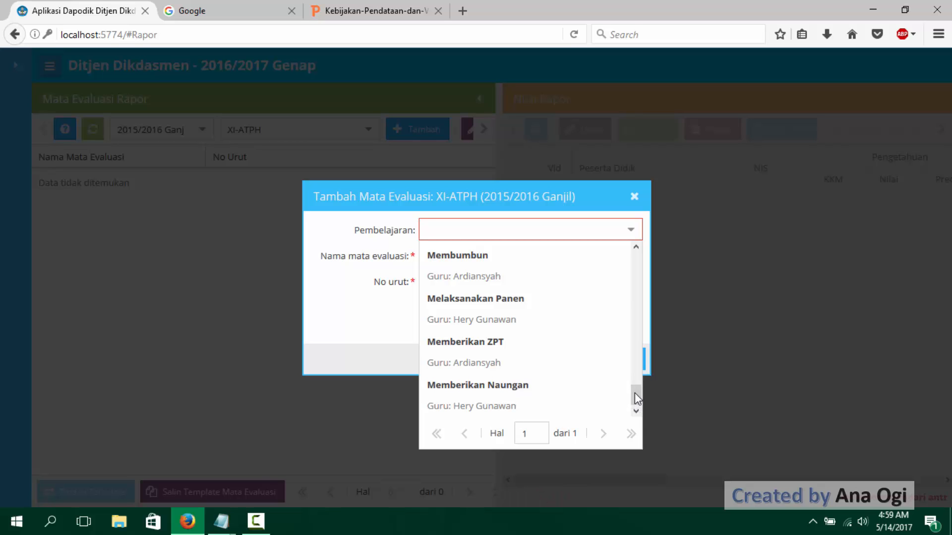
click(634, 197)
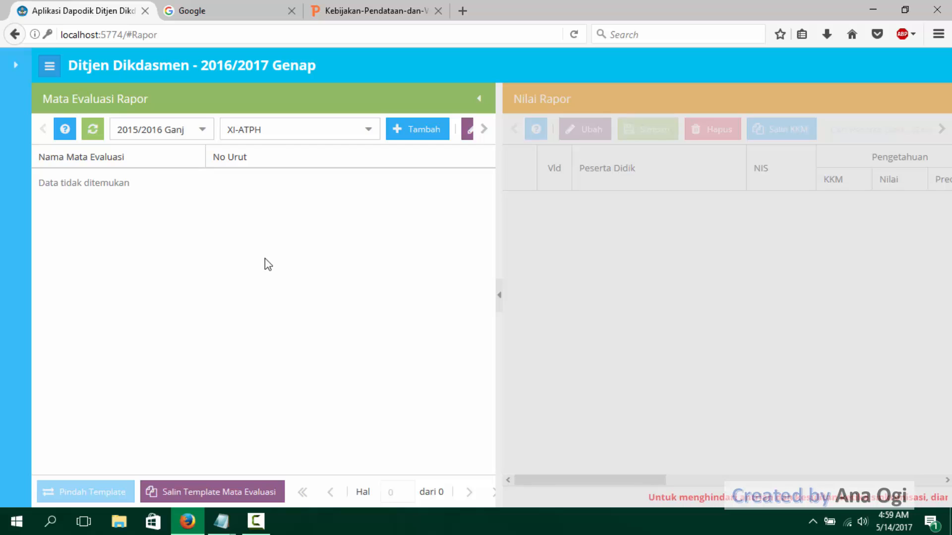
- Review the Notepad note on why mata evaluasi do not appear under Nilai > Rapor, and return to Dapodik
mouse_move(221, 521)
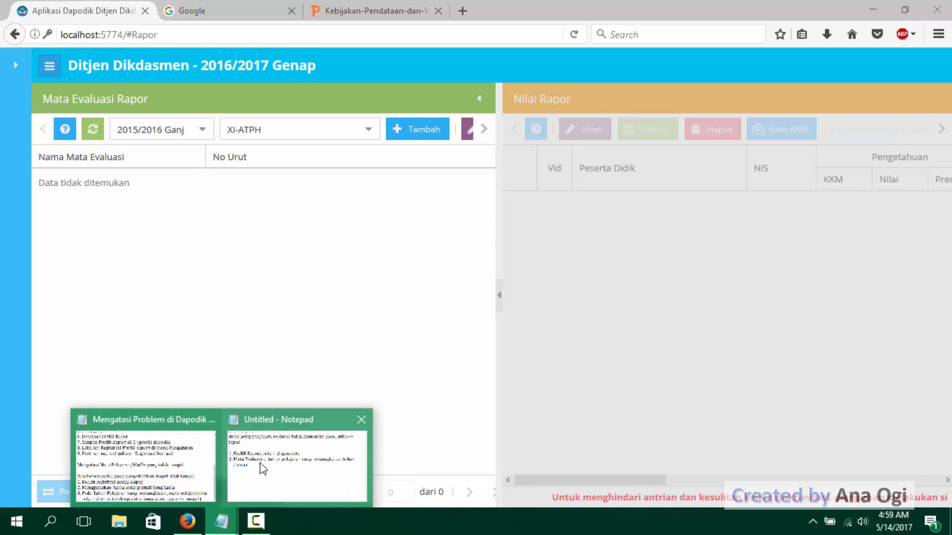
click(290, 456)
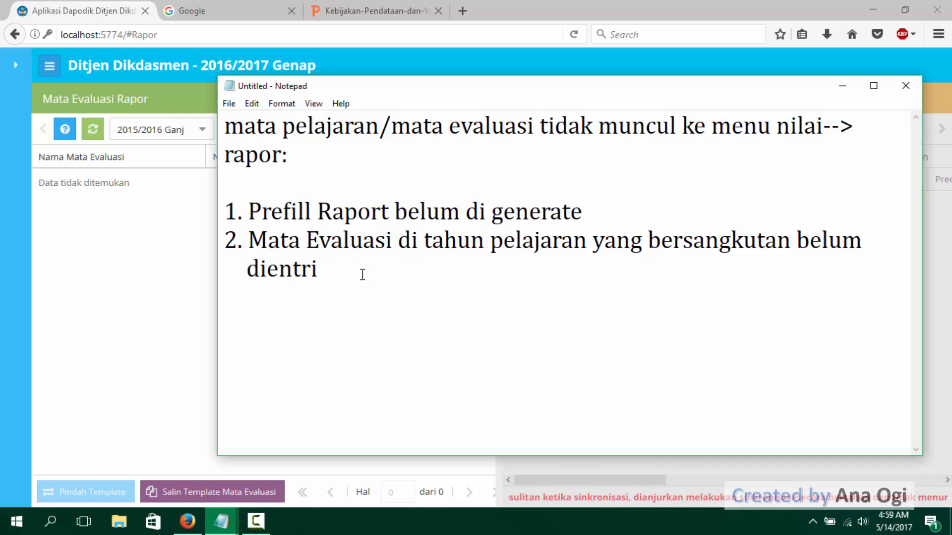
text(m)
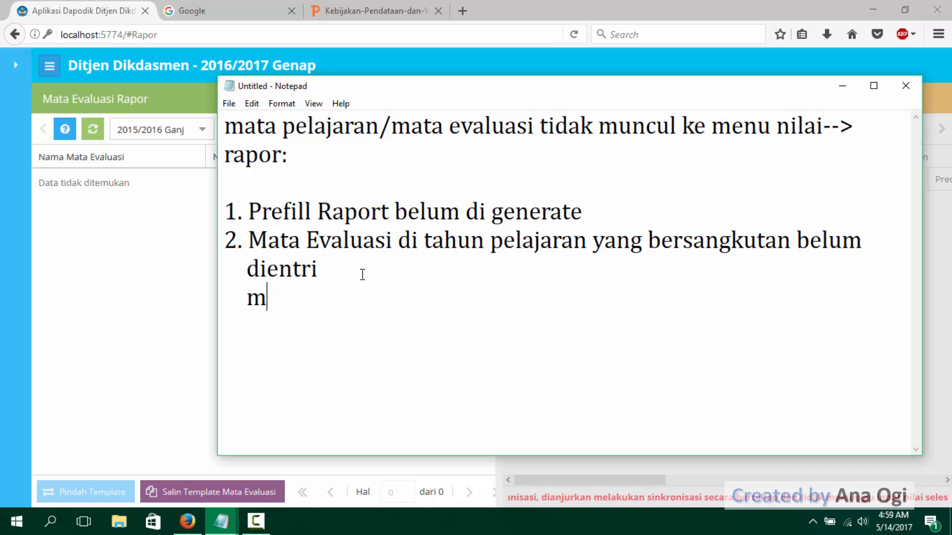
key(BackSpace)
click(345, 265)
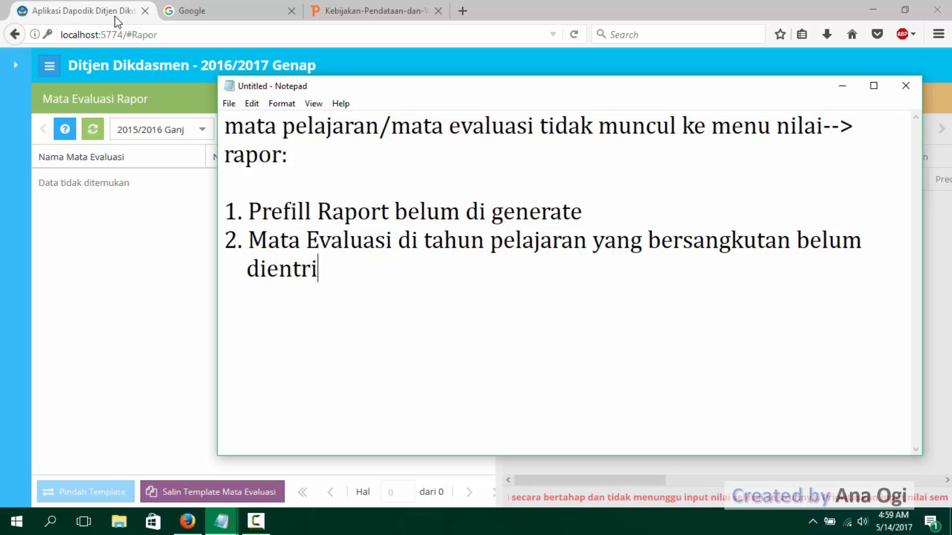
click(842, 86)
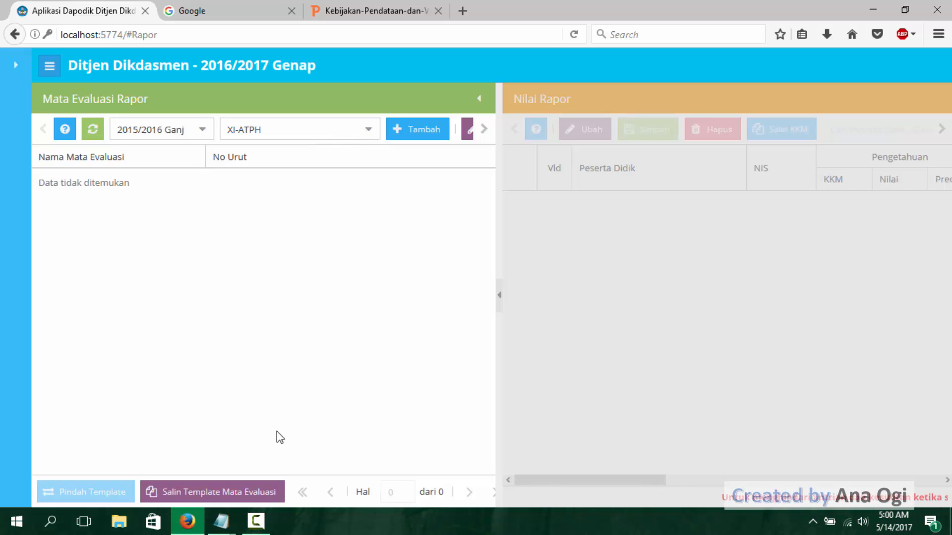
mouse_move(221, 520)
click(277, 461)
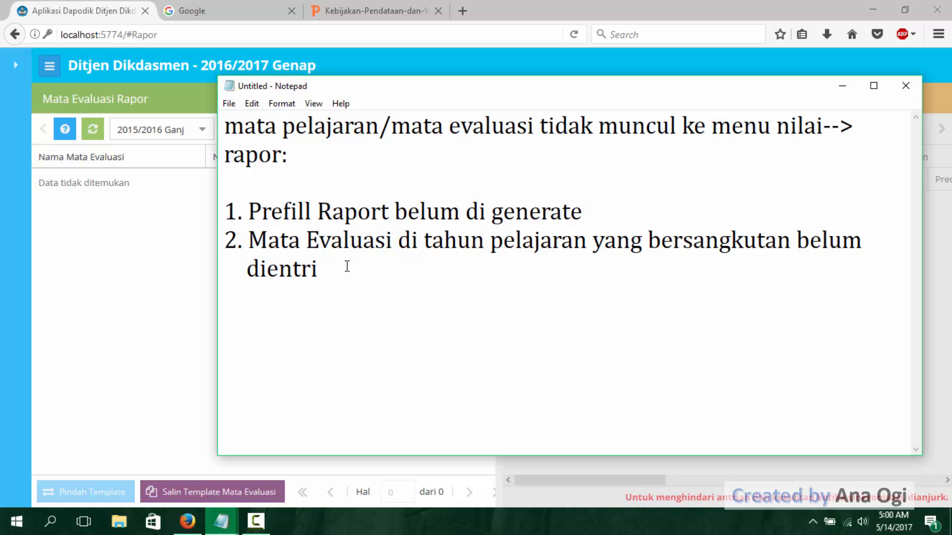
click(841, 86)
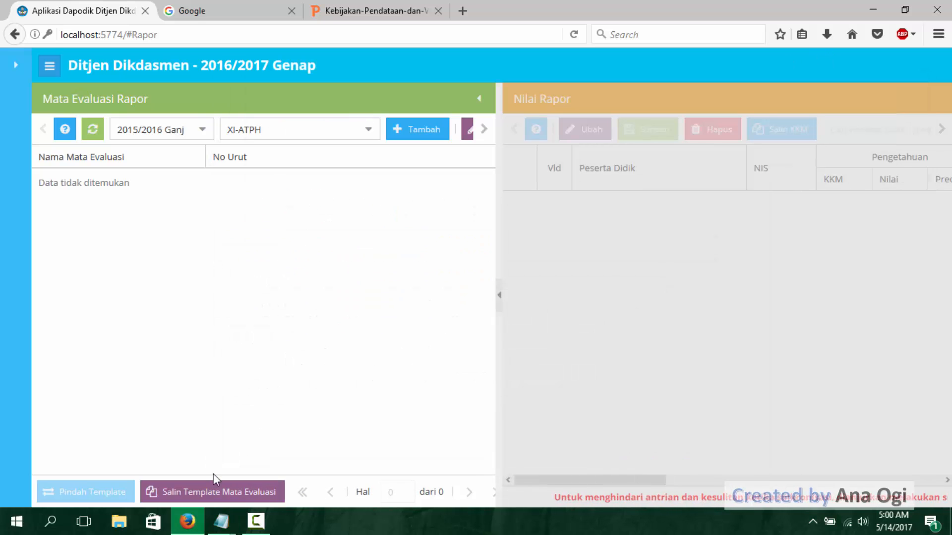
- Open a new Notepad document over the Dapodik page and enter the first line "Mapel Yang tdak tampil di dapodik"
click(59, 519)
text(note)
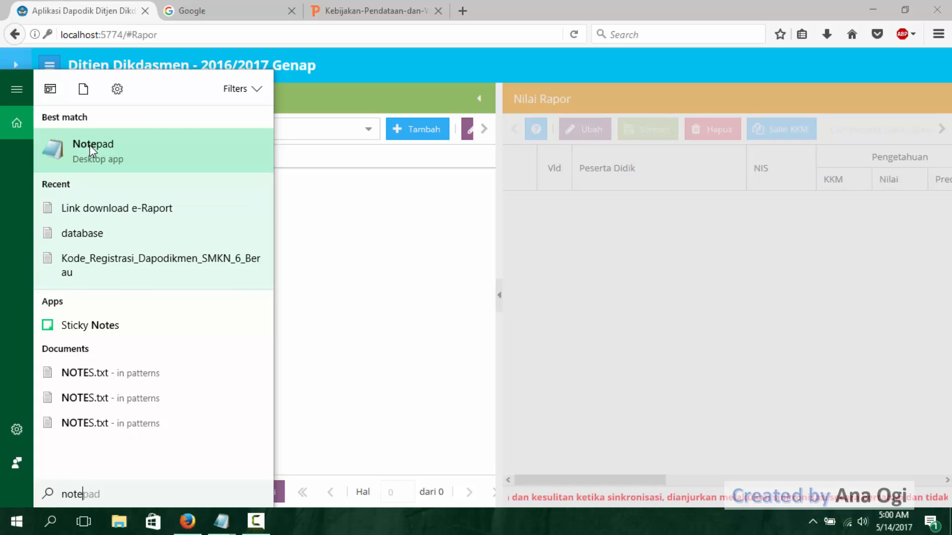
key(Return)
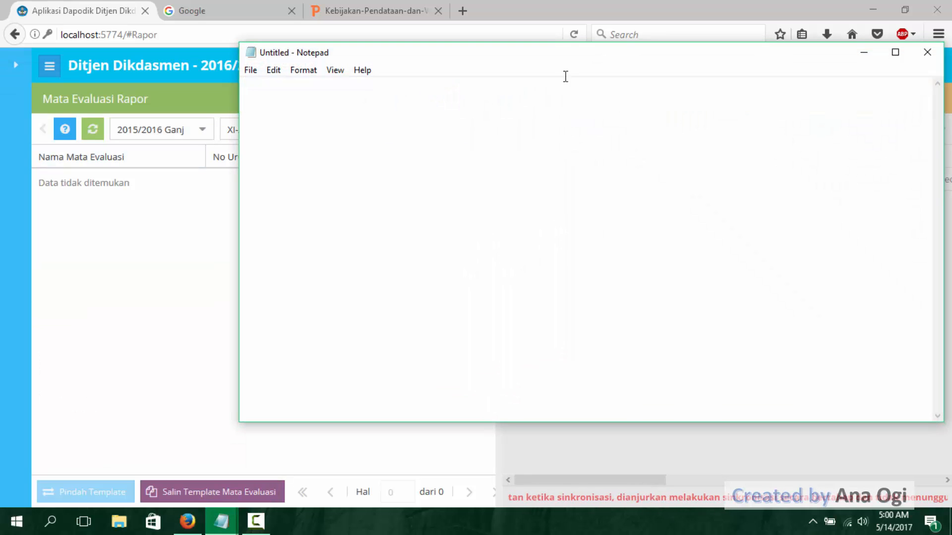
drag(566, 58, 609, 144)
text(Ma)
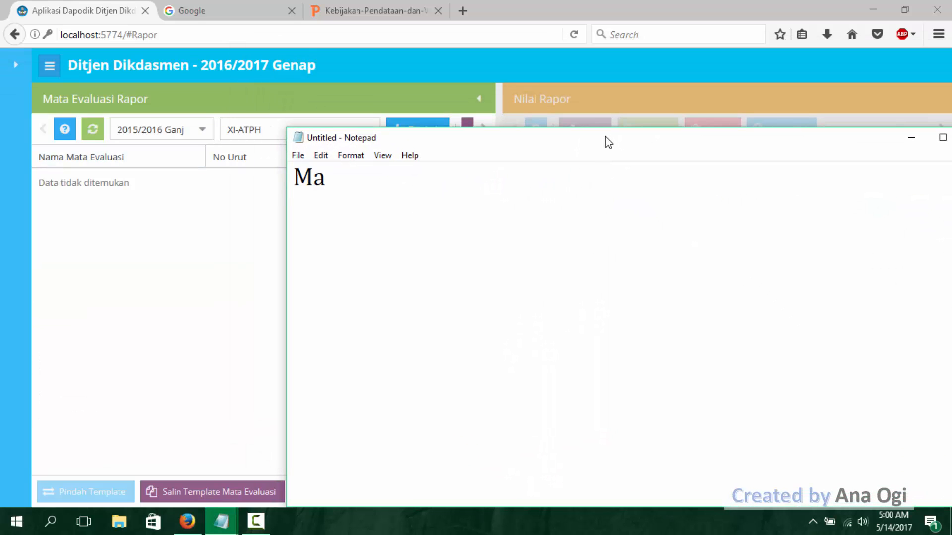
text(pel Yang tdak)
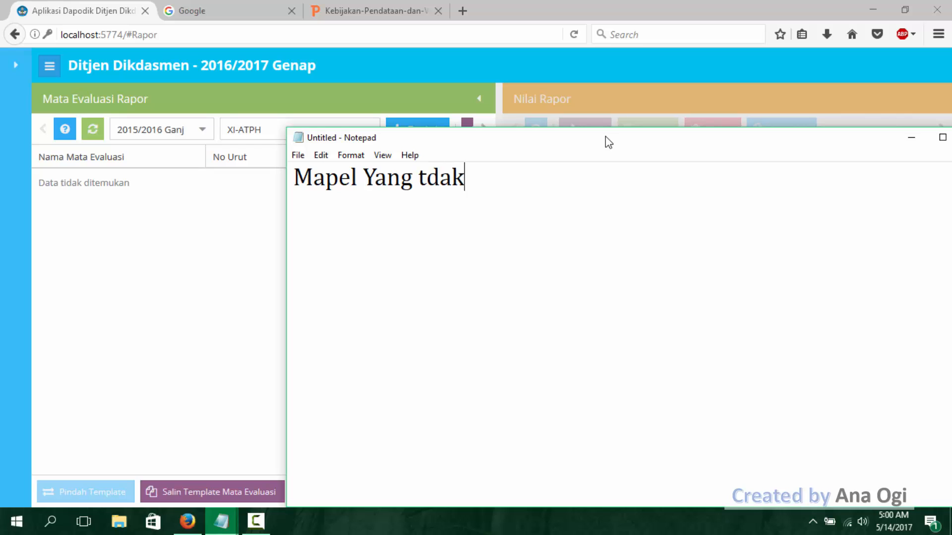
text( tampil)
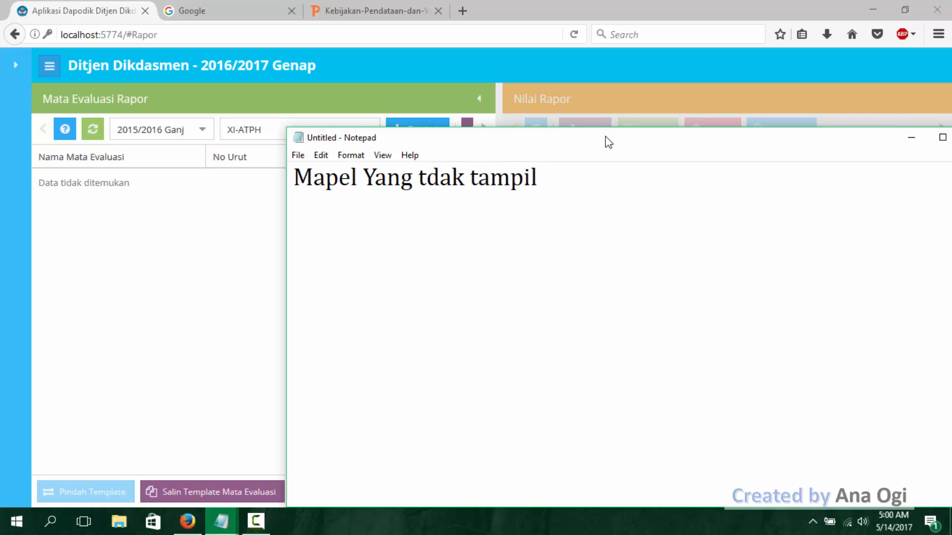
text( di dapodik)
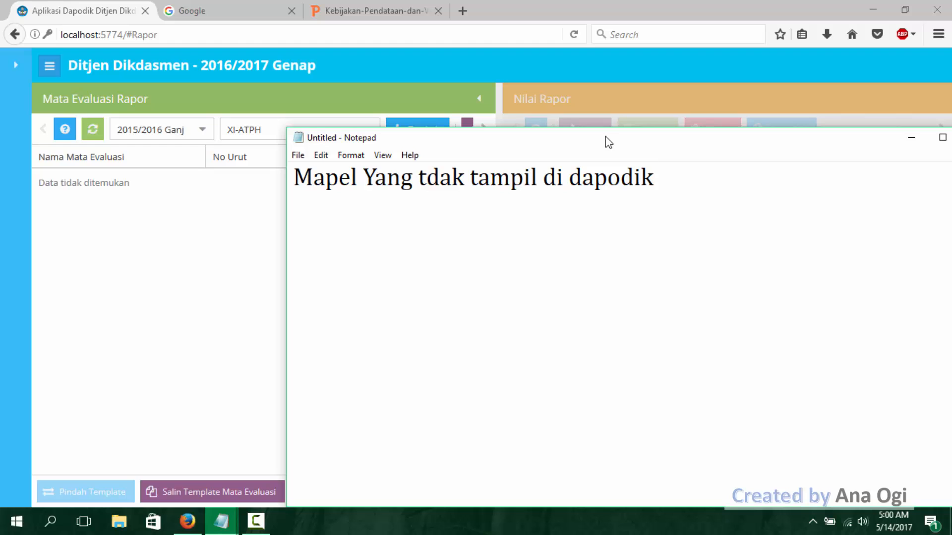
- Add the second line "Tahun Pelajaran 2015/2016 Ganjil:" to the new note
key(Return)
text(Tape)
key(BackSpace)
key(BackSpace)
text(hun)
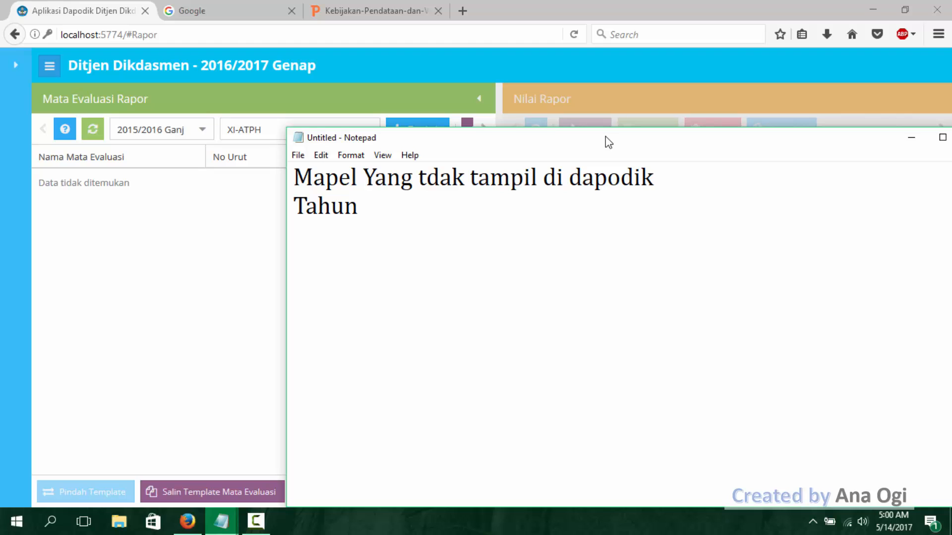
text( Pelajaran )
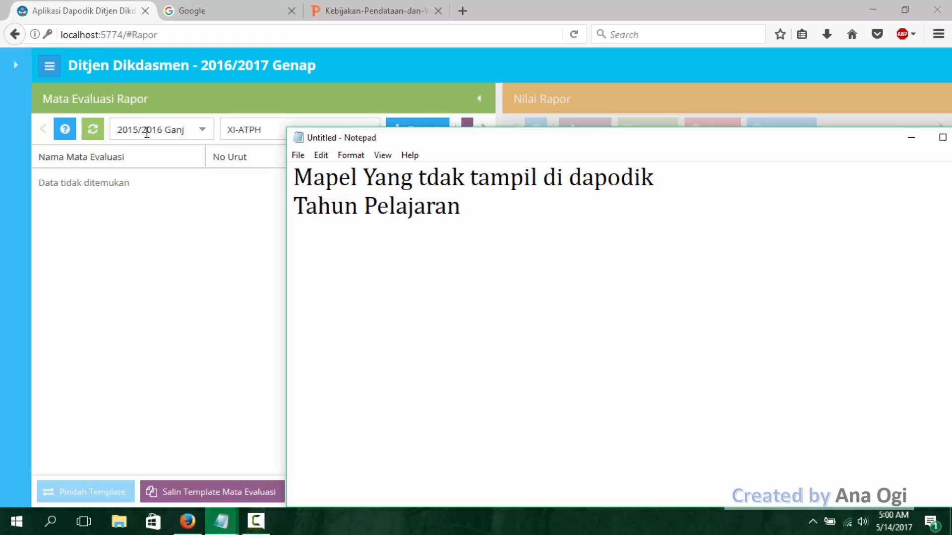
text(2015/201)
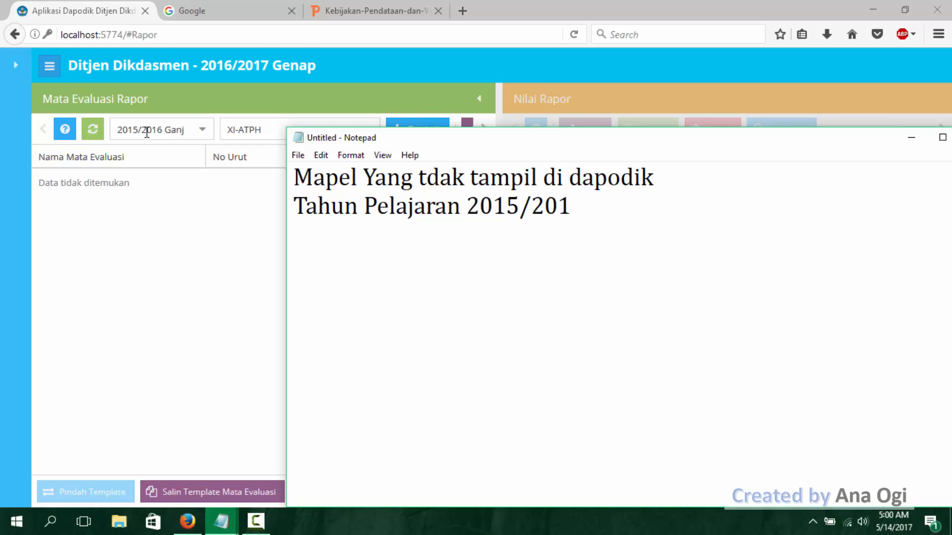
text(6 Ganjil)
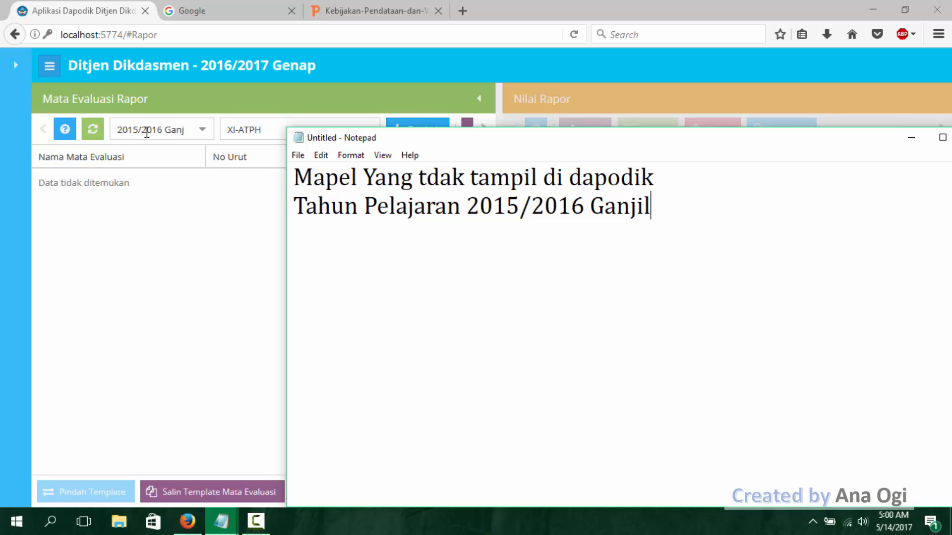
text(:)
- Add the first list item "1. Kelas XI TKR : Agama dan PKn" beneath the Tahun Pelajaran line
key(Return)
text(1. Kelas XI )
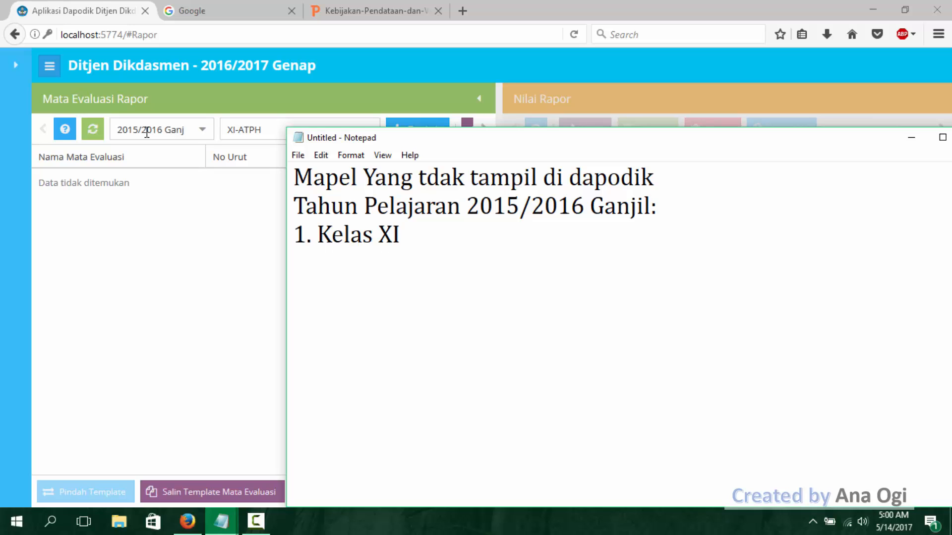
text(TKR)
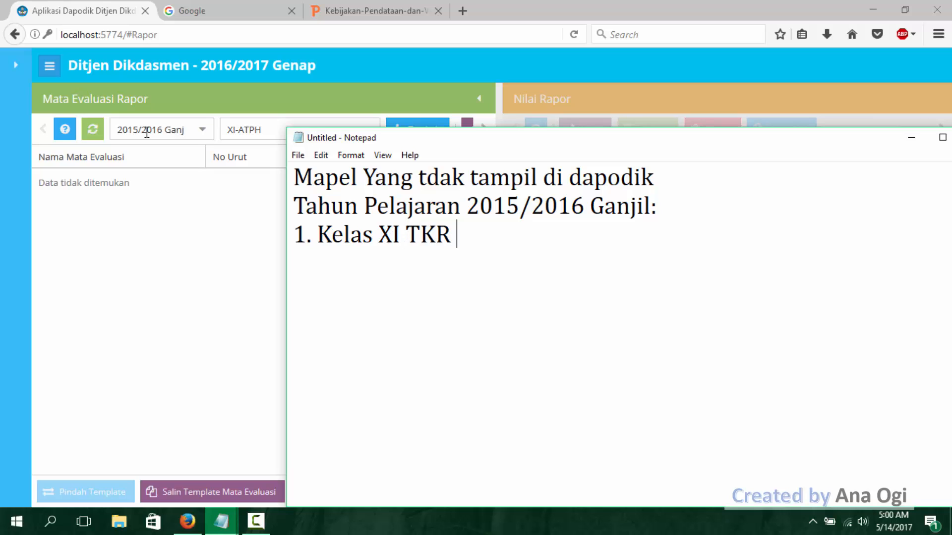
text( : Agama dan P)
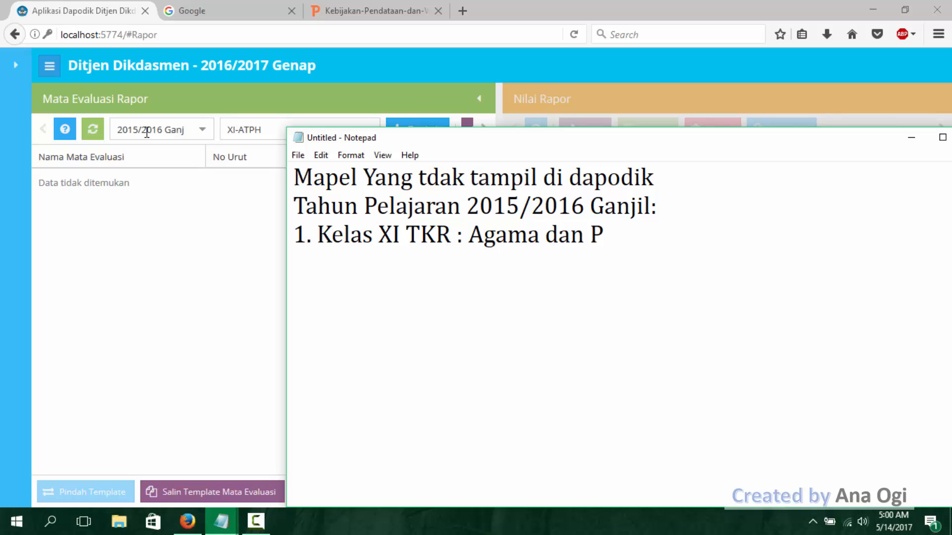
text(Kn)
- Add the second list item "2. Kelas XI TAB : Agama dan PKn" beneath the Kelas XI TKR line
key(Return)
text(2.)
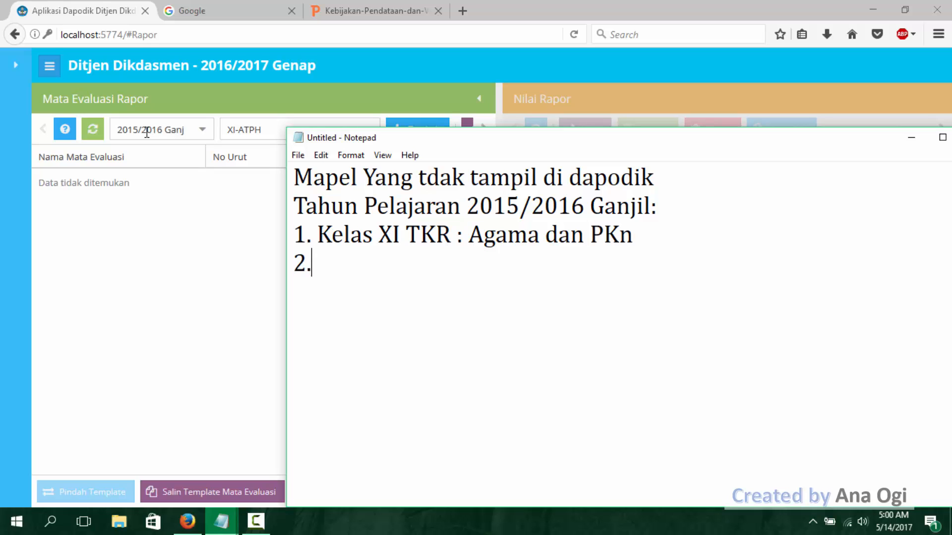
text( Kelas XI)
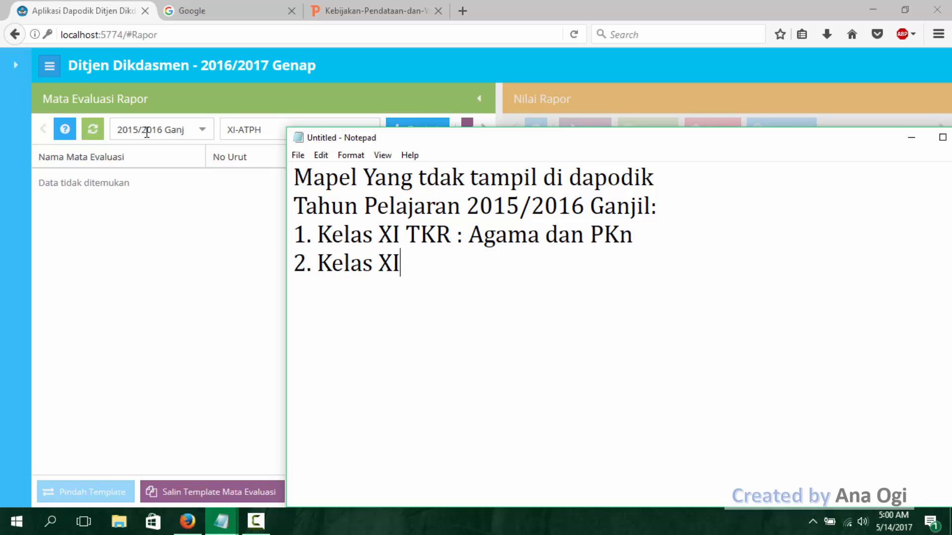
text( TAB)
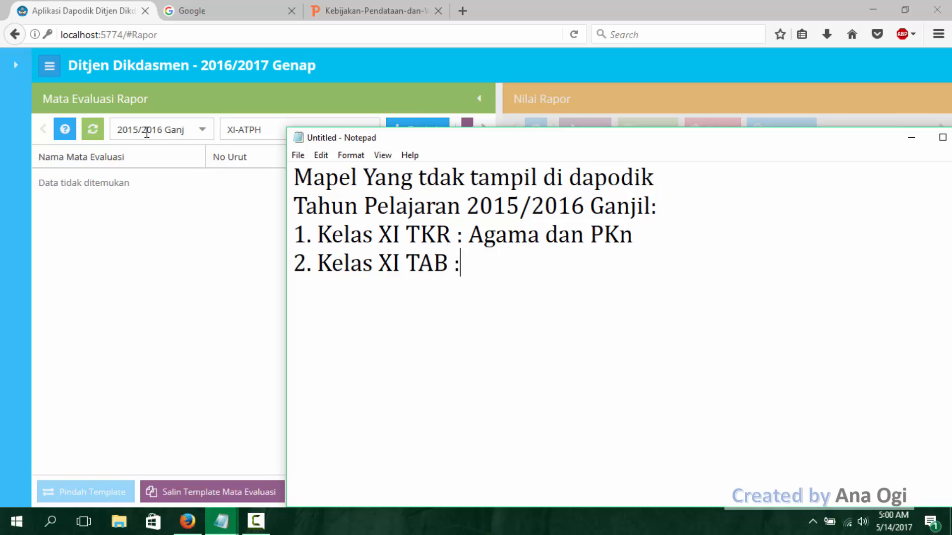
text( : AGA)
key(BackSpace)
key(BackSpace)
text(ag)
key(BackSpace)
key(BackSpace)
text(gama d)
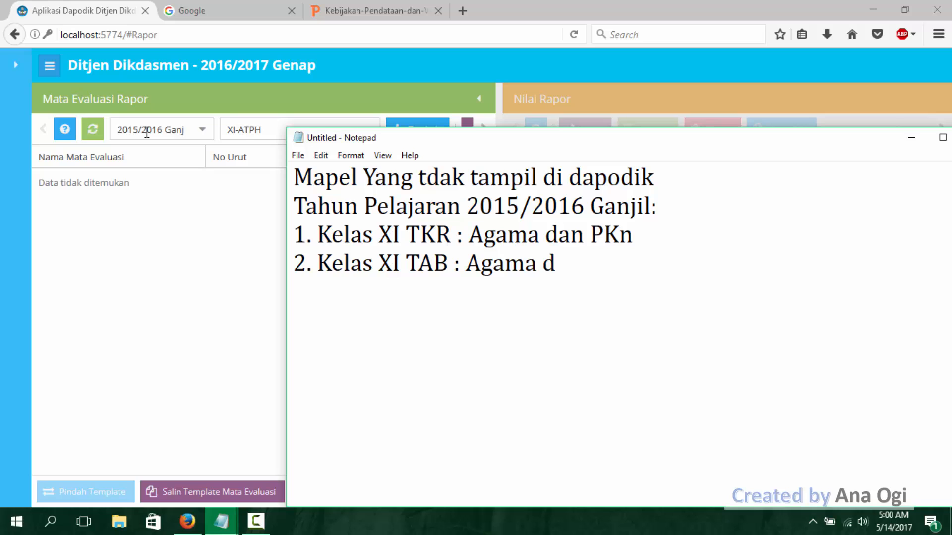
text(an PK)
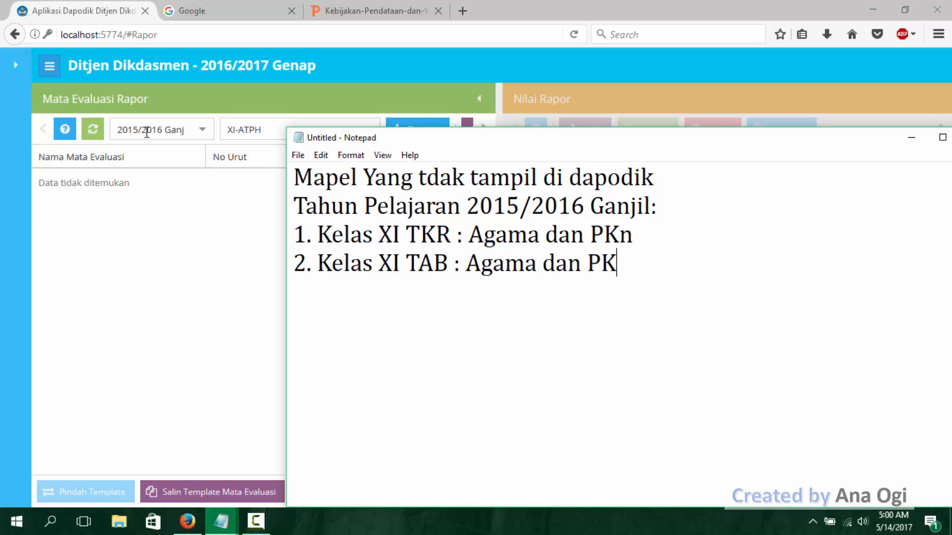
text(n 3. Kelas X)
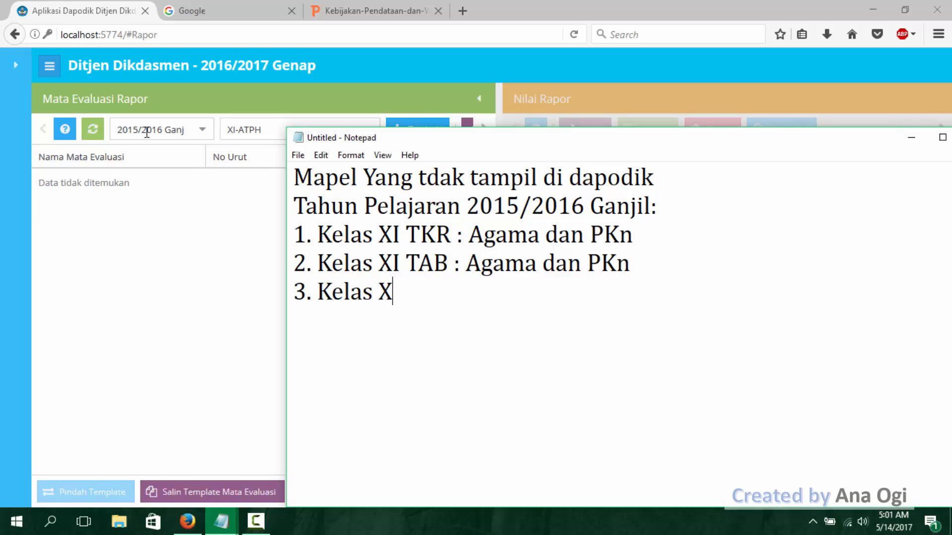
text(I ATPH)
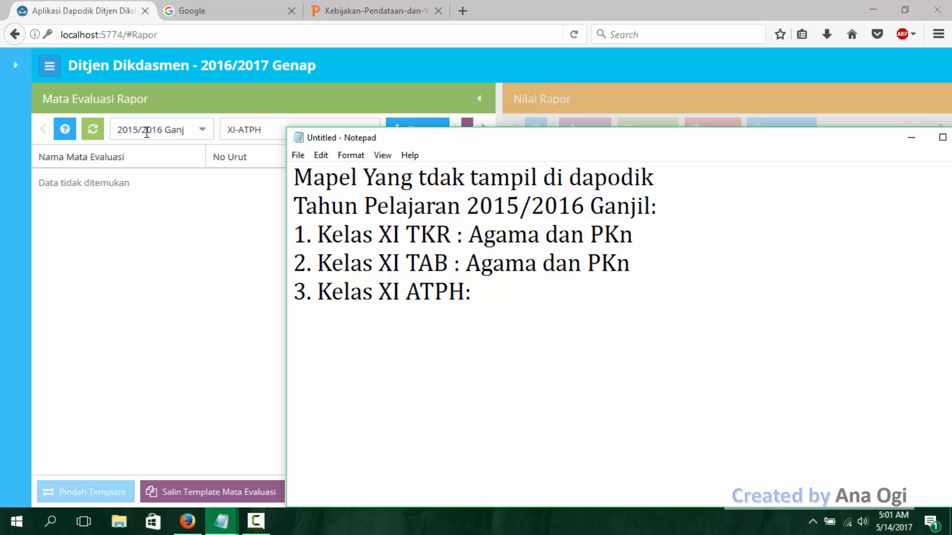
text(: Agama dan)
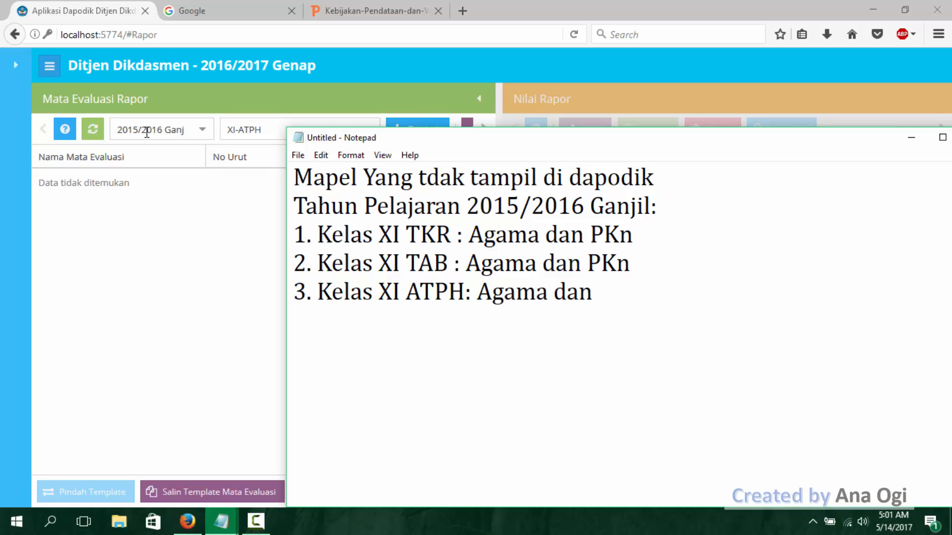
text( PKn)
- Reposition the note over the Dapodik page, review its school year and class list, and minimize it
drag(595, 140, 534, 120)
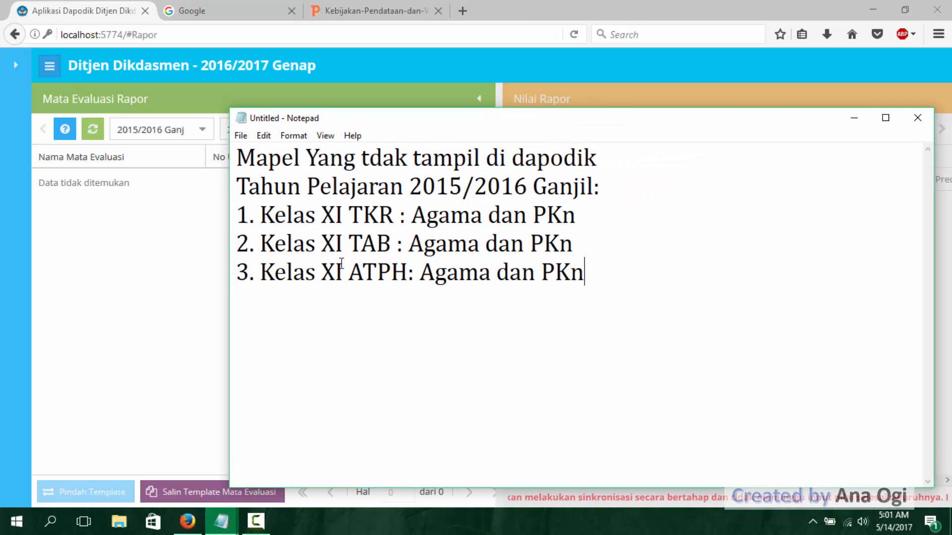
click(499, 188)
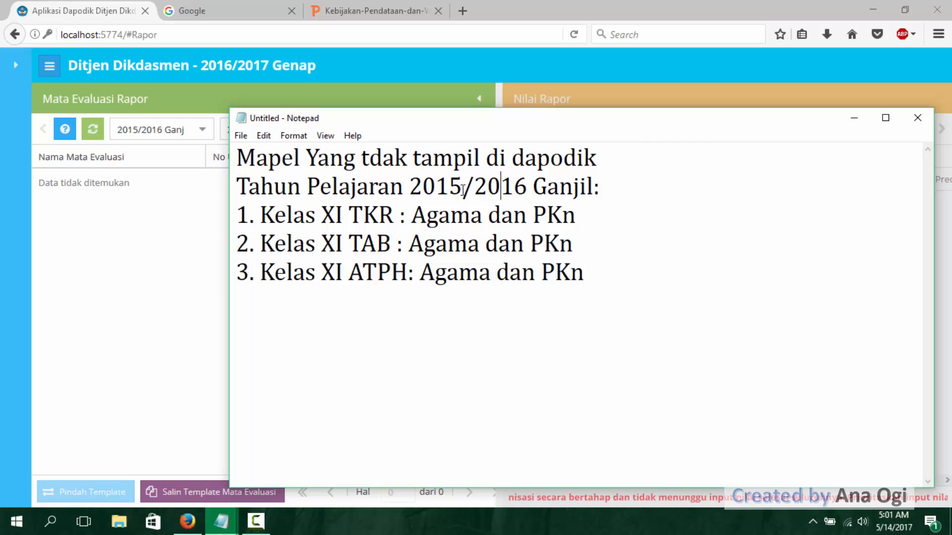
click(530, 243)
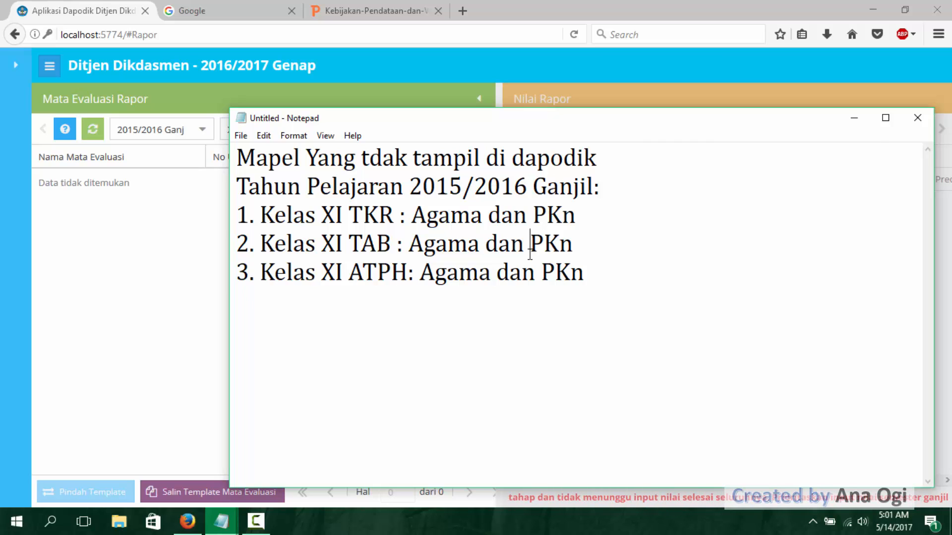
click(855, 118)
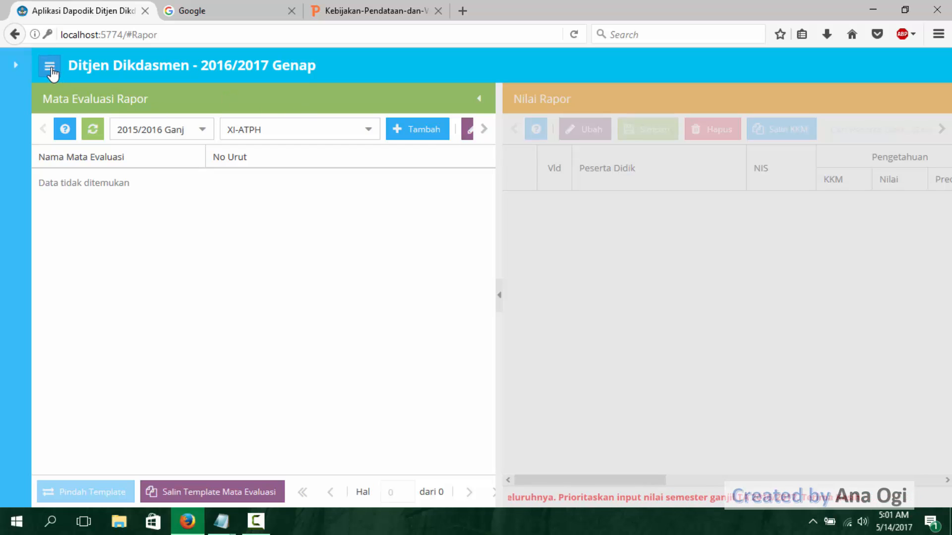
- Expand the Dapodik navigation menu and log out of the 2016/2017 Genap session
click(18, 71)
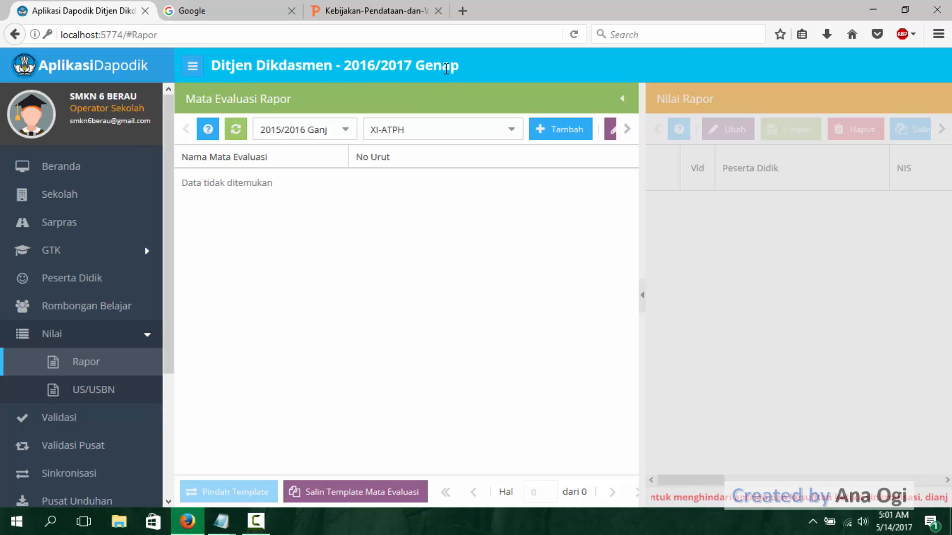
scroll(170, 357, down, 4)
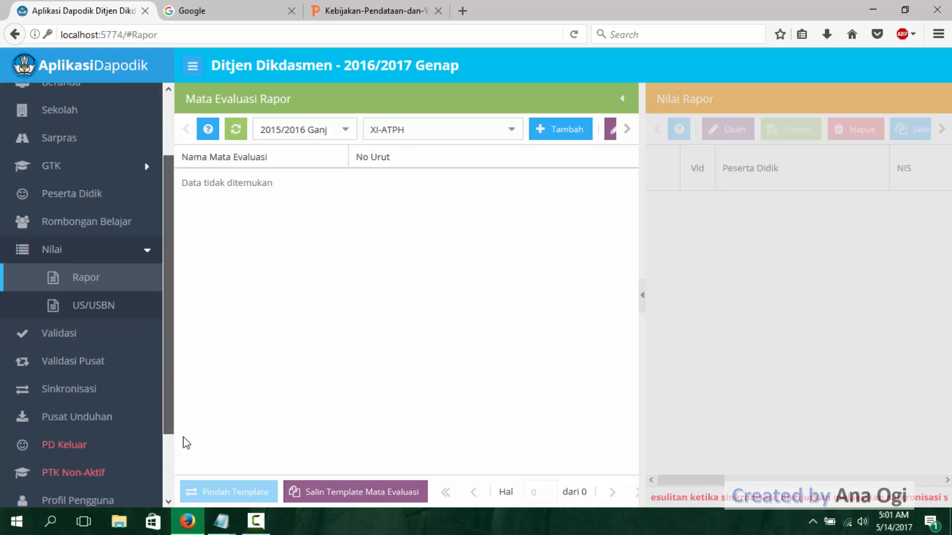
click(144, 497)
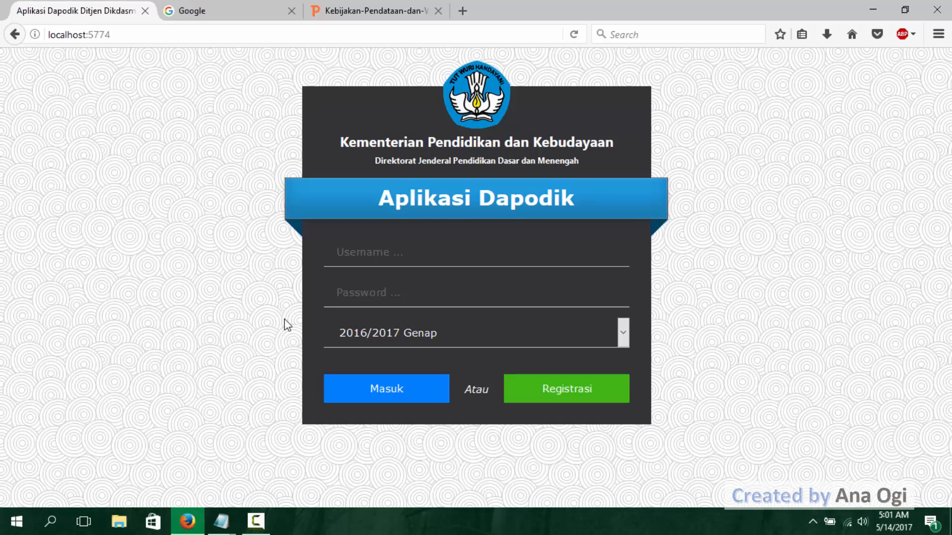
- Check the school year 2015/2016 Ganjil in the missing-subjects note and return to the Dapodik login page
click(418, 252)
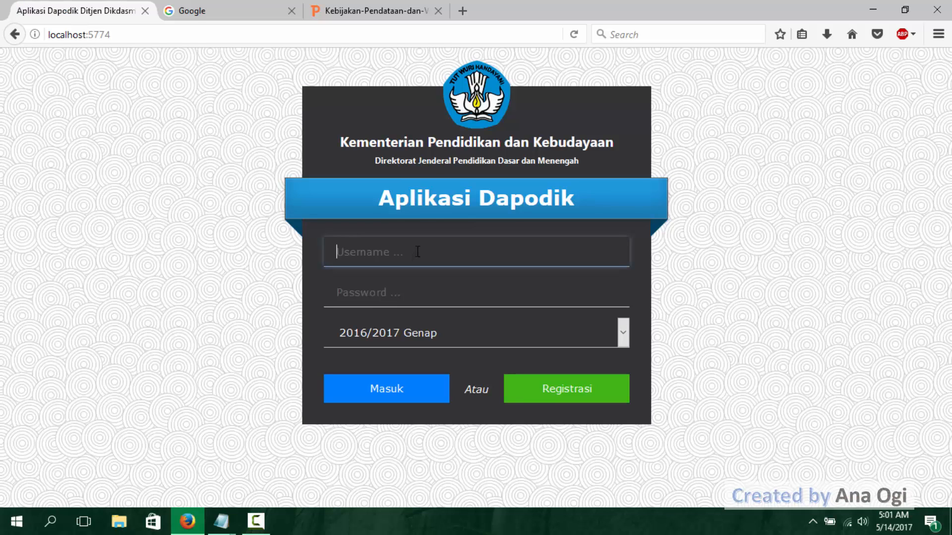
click(221, 521)
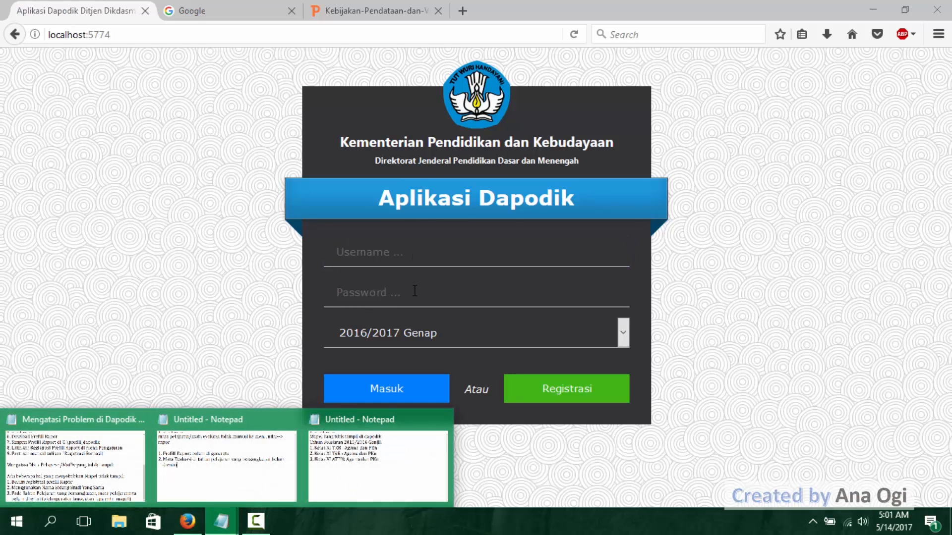
click(389, 442)
drag(409, 186, 592, 187)
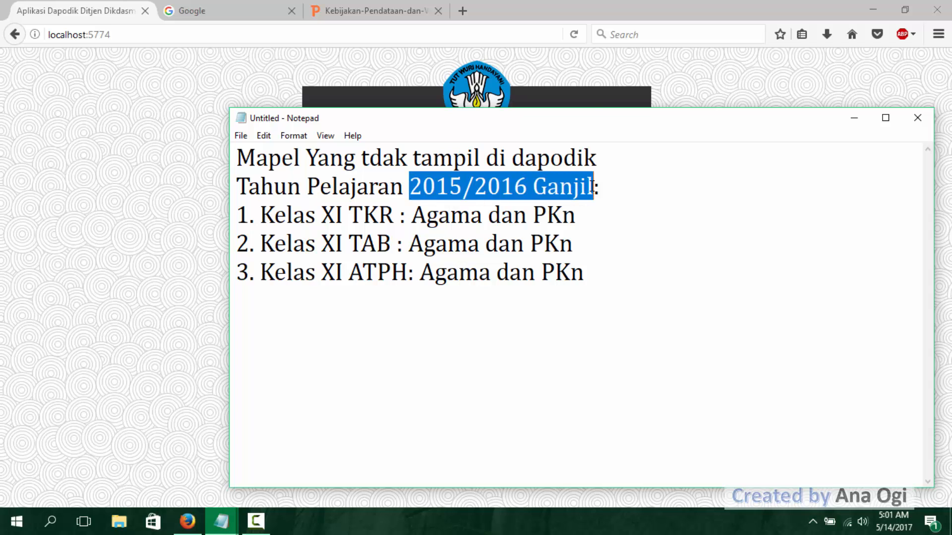
click(591, 88)
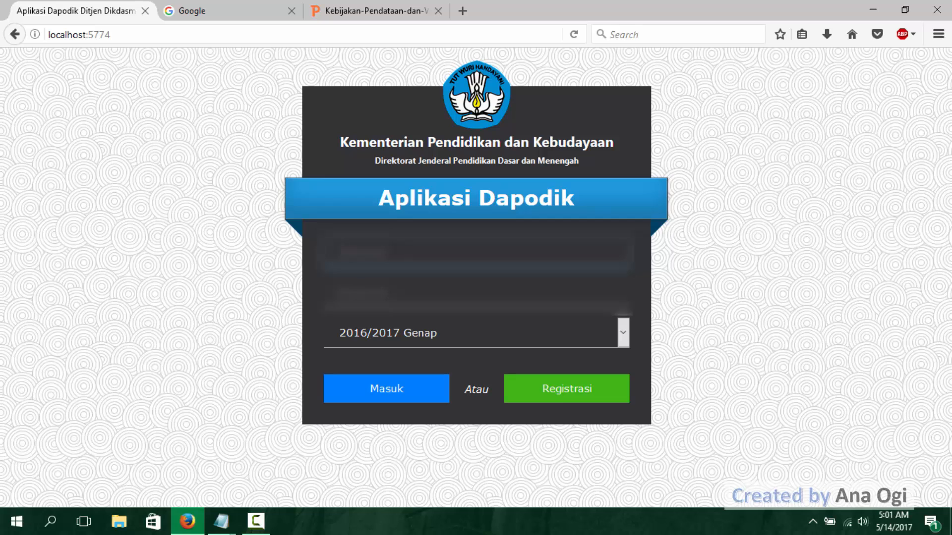
- Enter the account username and password in the Dapodik login form
text(ana)
key(Return)
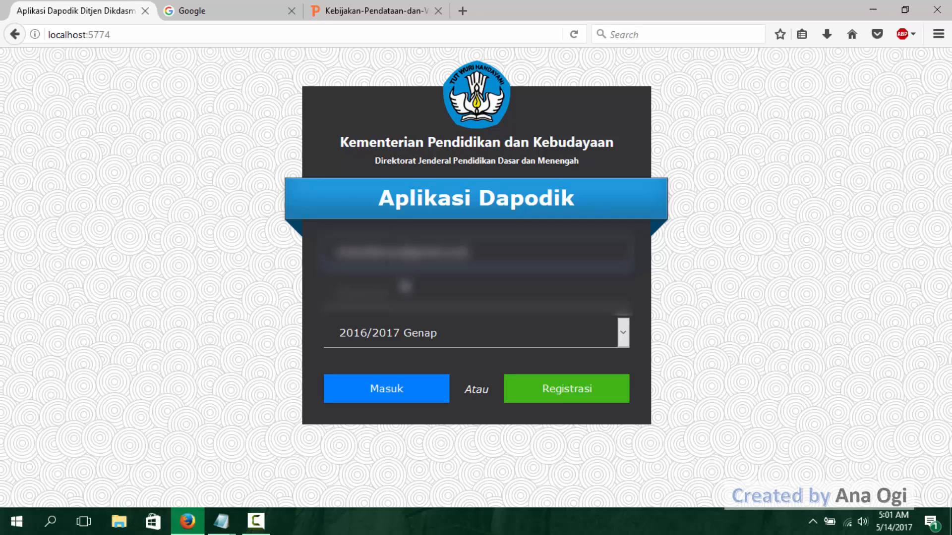
text(**********)
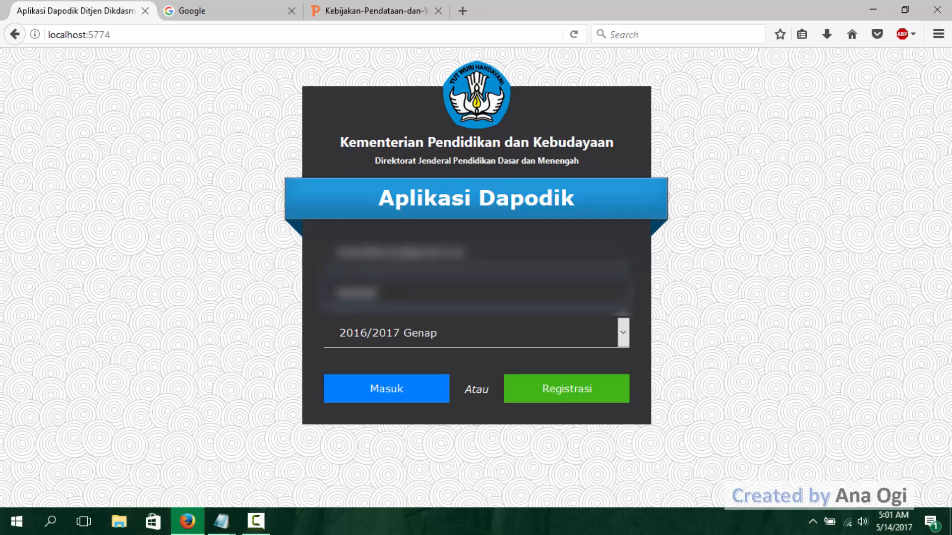
- Review the school year and the Kelas XI entries in the missing-subjects note, and return to the login form
click(625, 333)
mouse_move(222, 521)
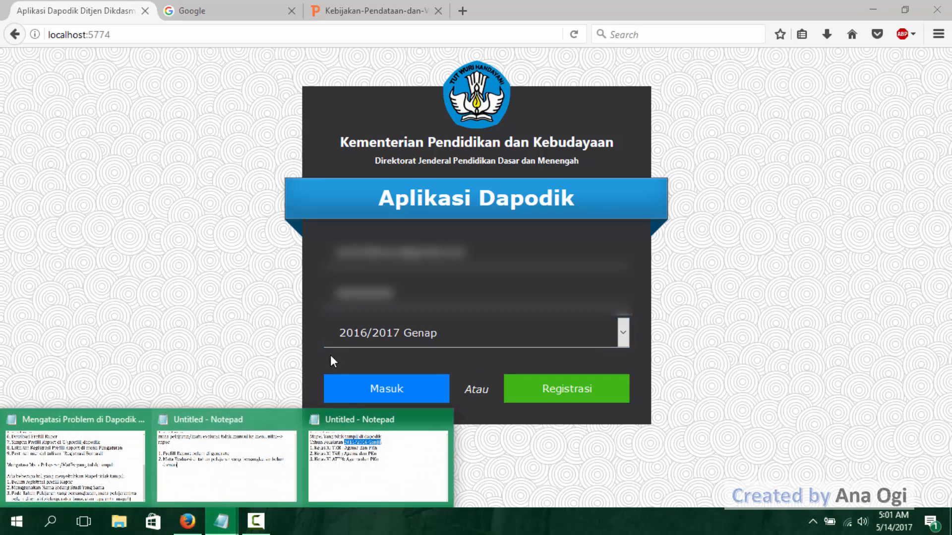
click(377, 461)
click(443, 218)
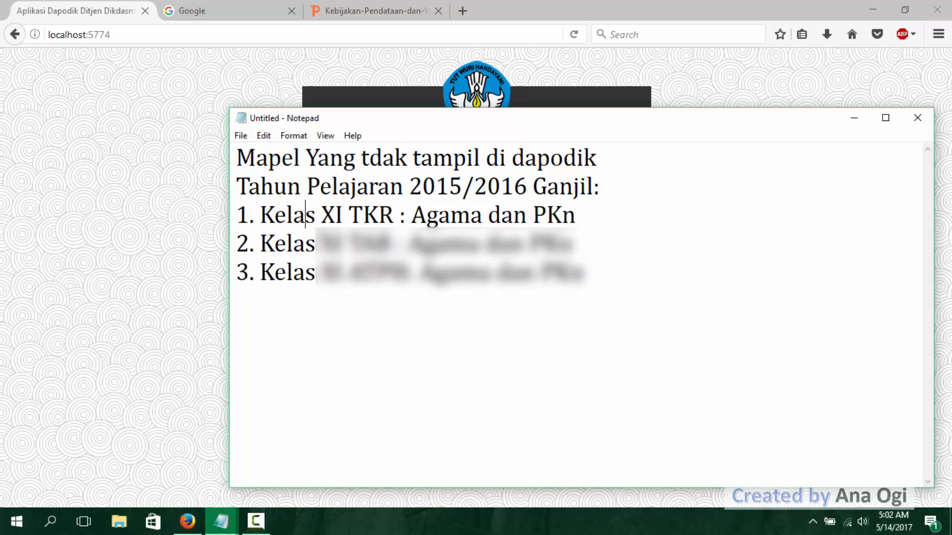
click(854, 118)
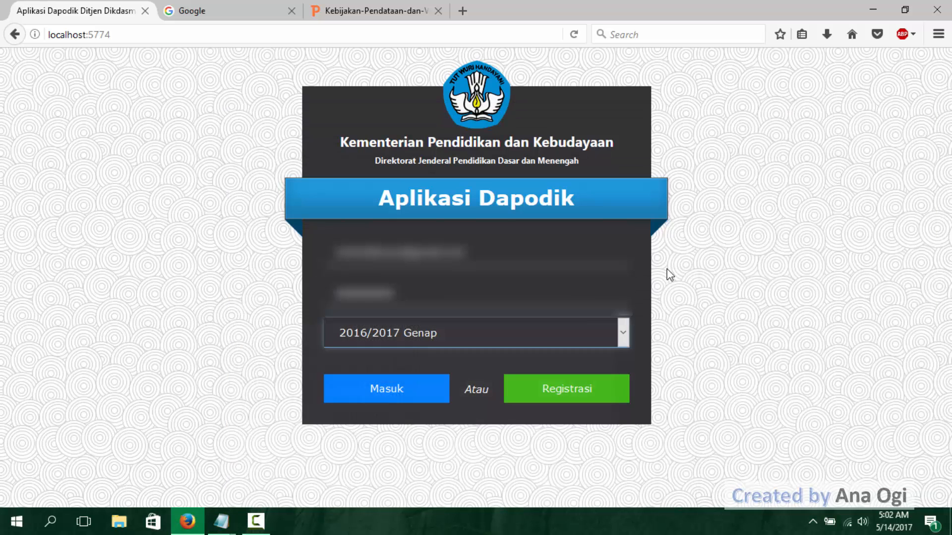
- Log in to Dapodik for the 2015/2016 Ganjil semester, dismissing the save-login prompt and the welcome dialog
click(622, 336)
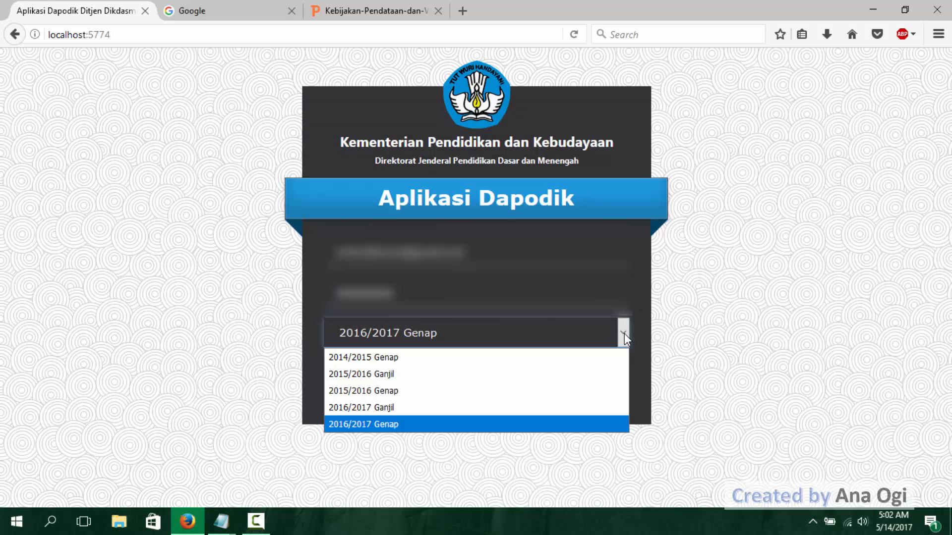
click(412, 374)
click(404, 391)
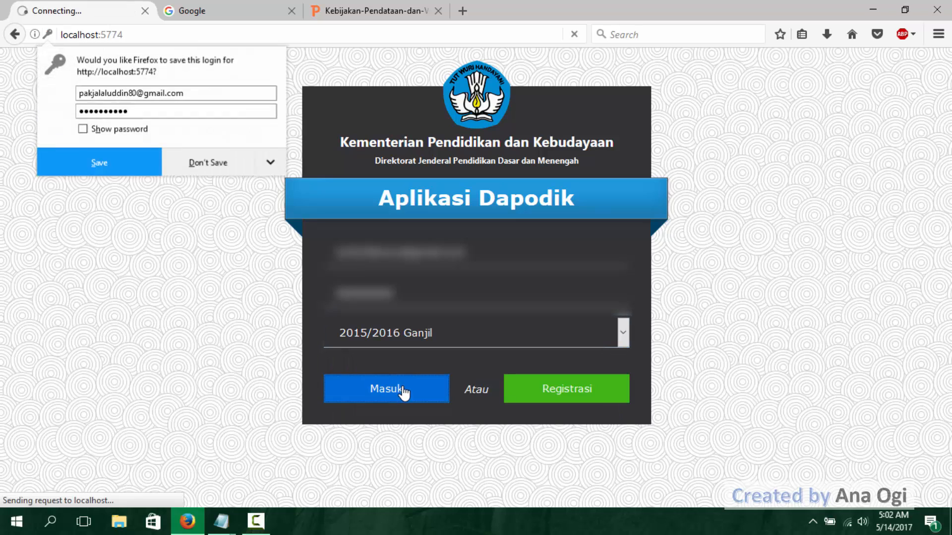
click(226, 168)
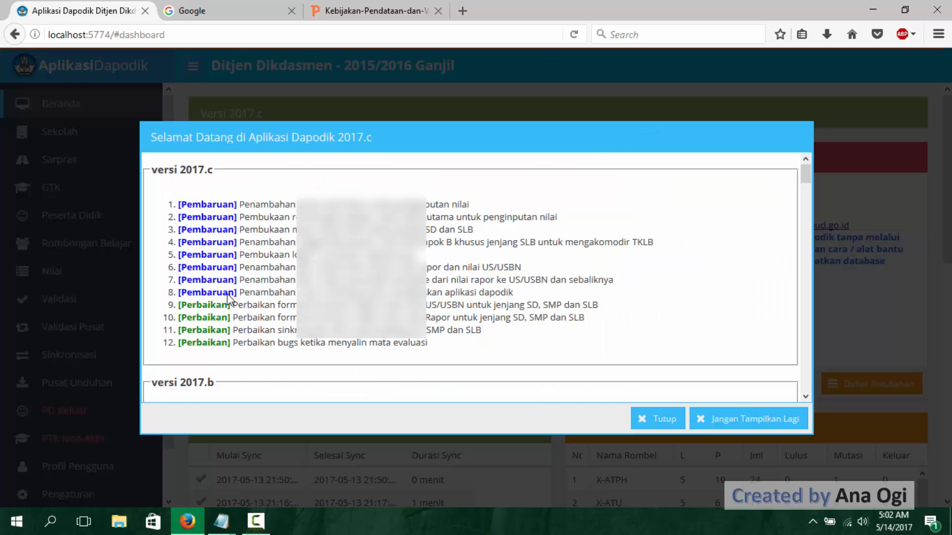
click(659, 420)
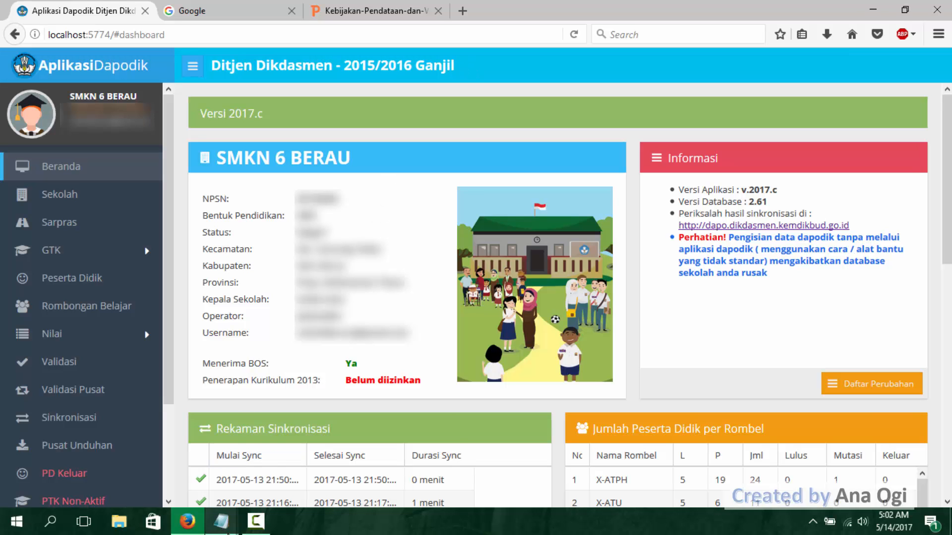
- Check the XI classes listed in the note and open the Rombongan Belajar page in Dapodik
mouse_move(221, 520)
click(365, 427)
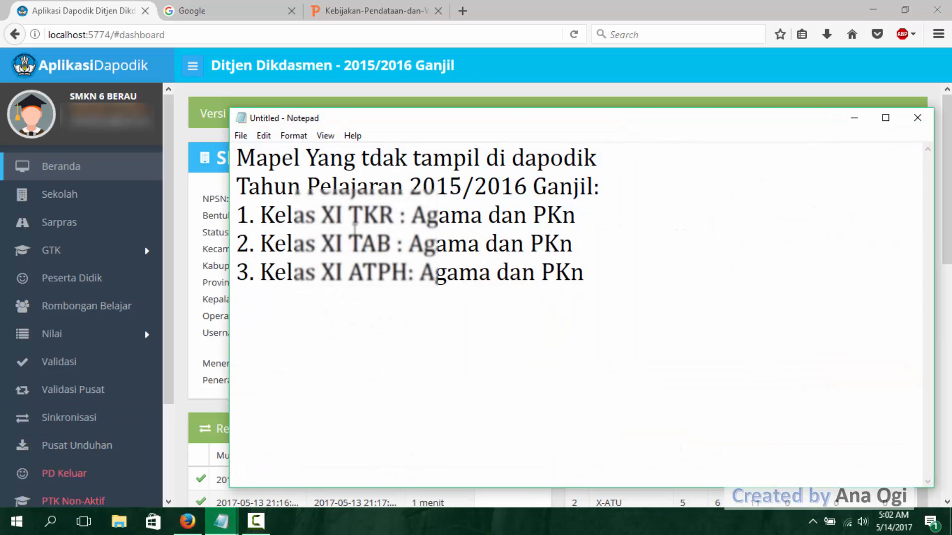
click(336, 215)
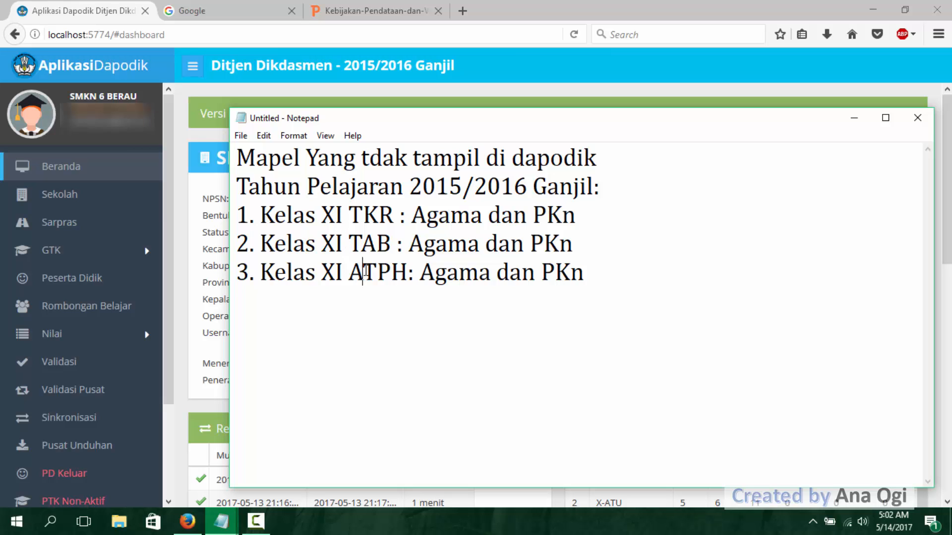
click(102, 14)
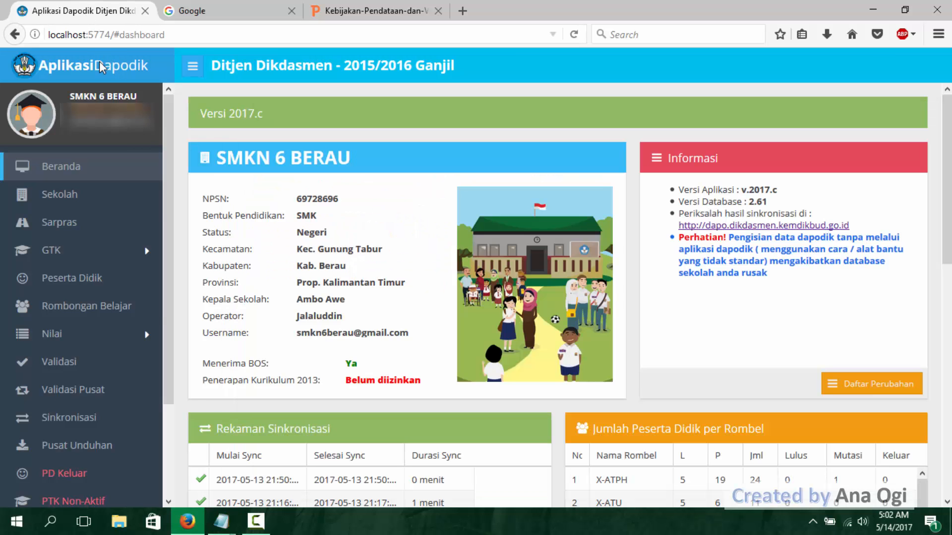
click(93, 307)
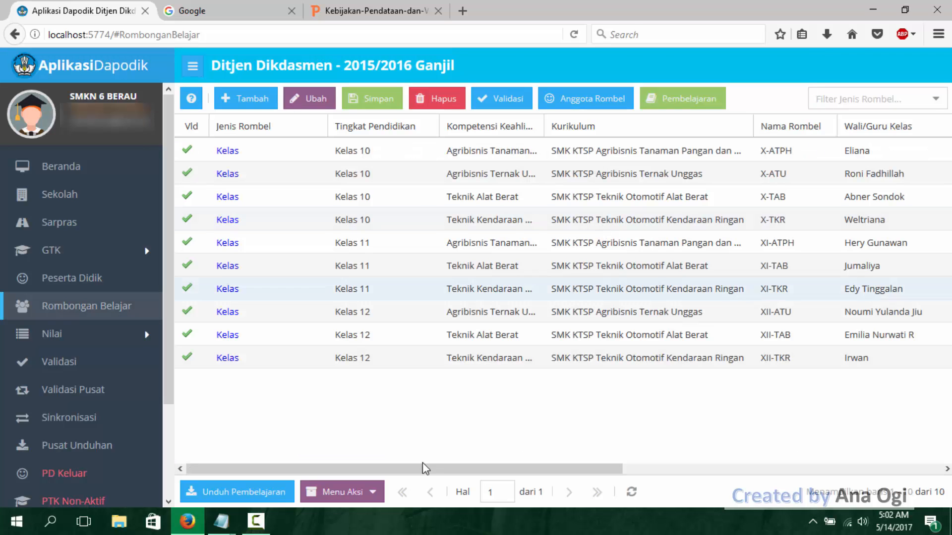
- Review the subjects noted as missing for Kelas XI TKR and return to the Rombongan Belajar list
mouse_move(239, 522)
click(378, 456)
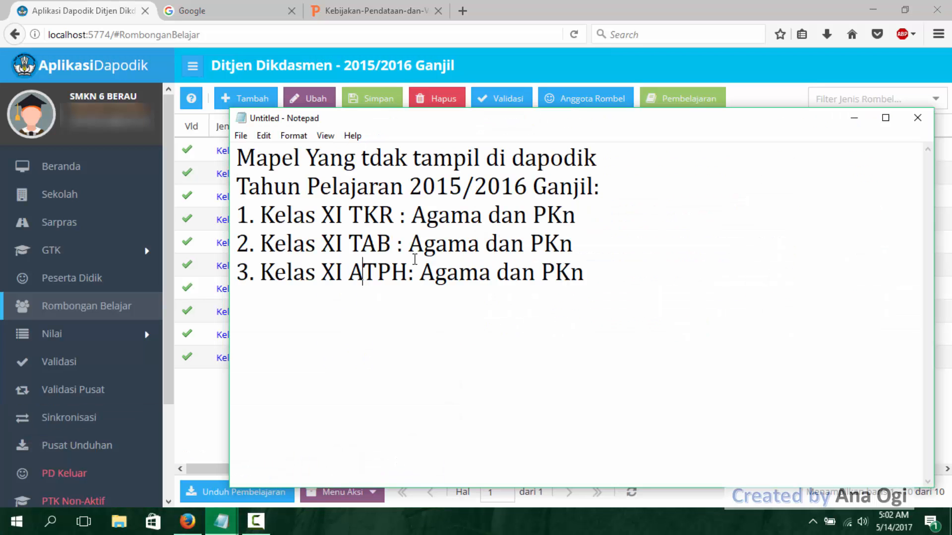
click(402, 219)
drag(417, 216, 574, 188)
click(577, 215)
drag(414, 215, 590, 215)
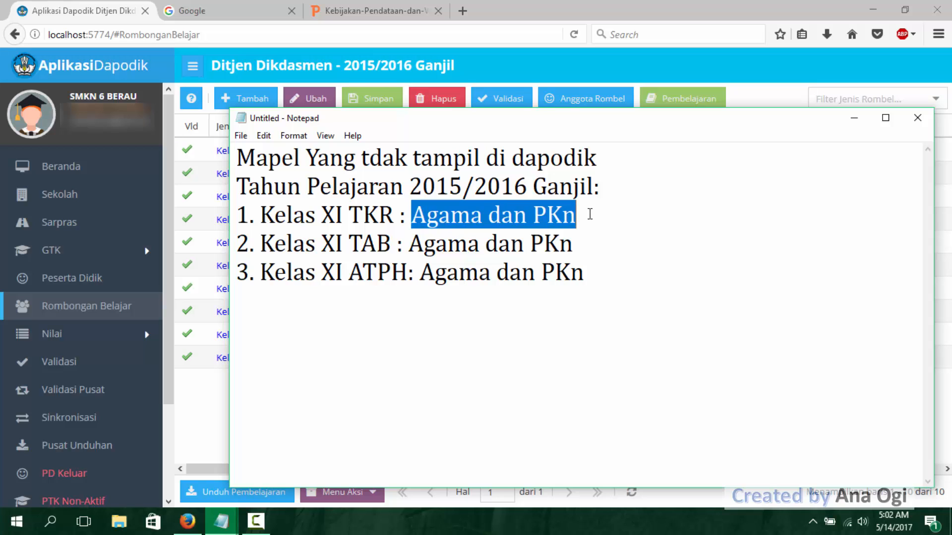
click(600, 212)
click(854, 118)
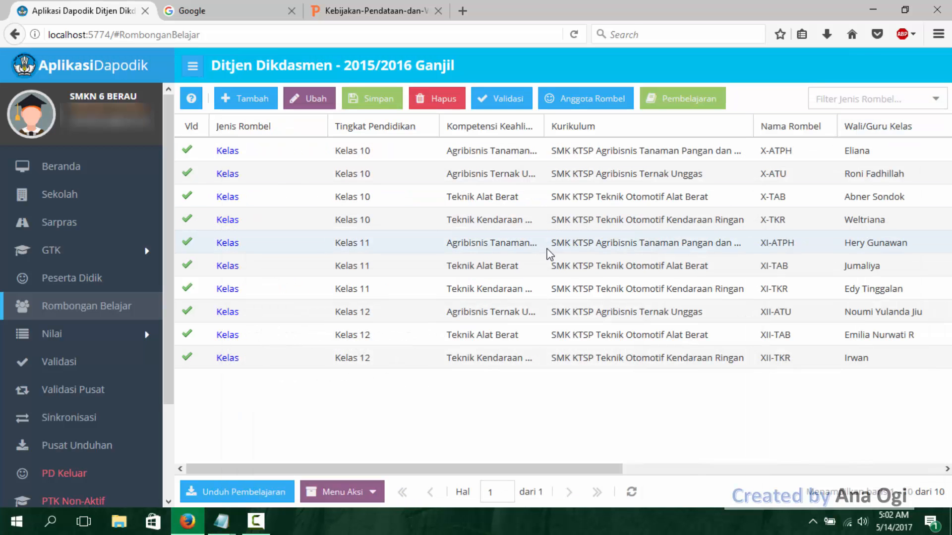
- Open the Pembelajaran of class XI-TKR and examine the subject list for compulsory subjects without a teacher or hours
click(664, 295)
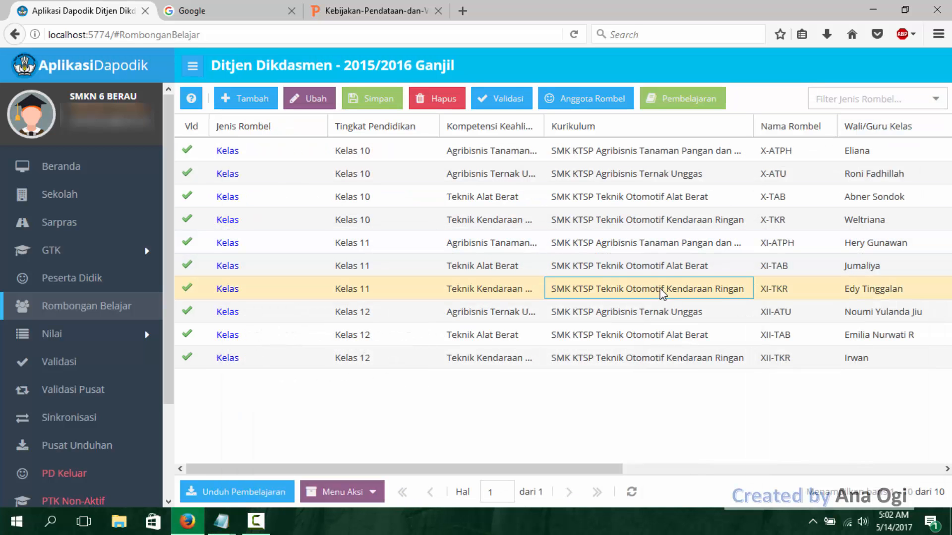
click(682, 98)
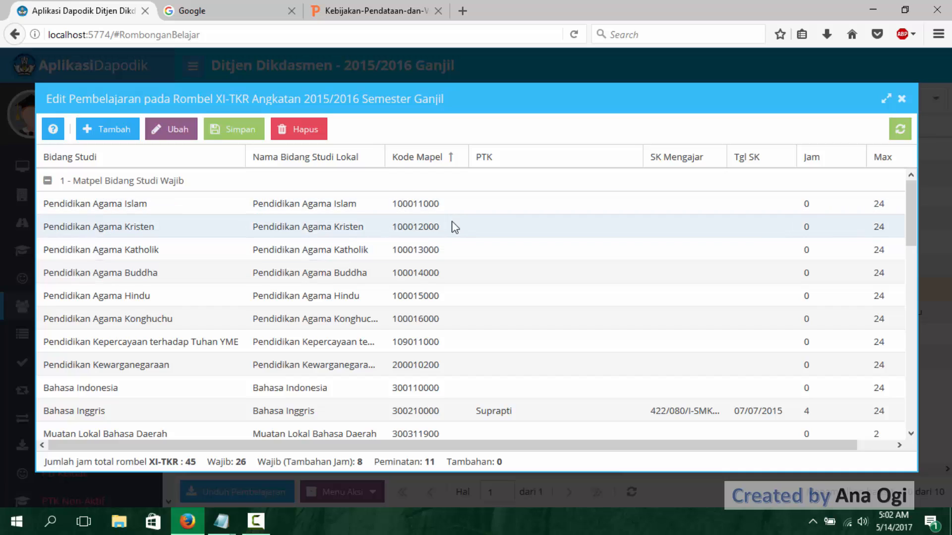
click(598, 207)
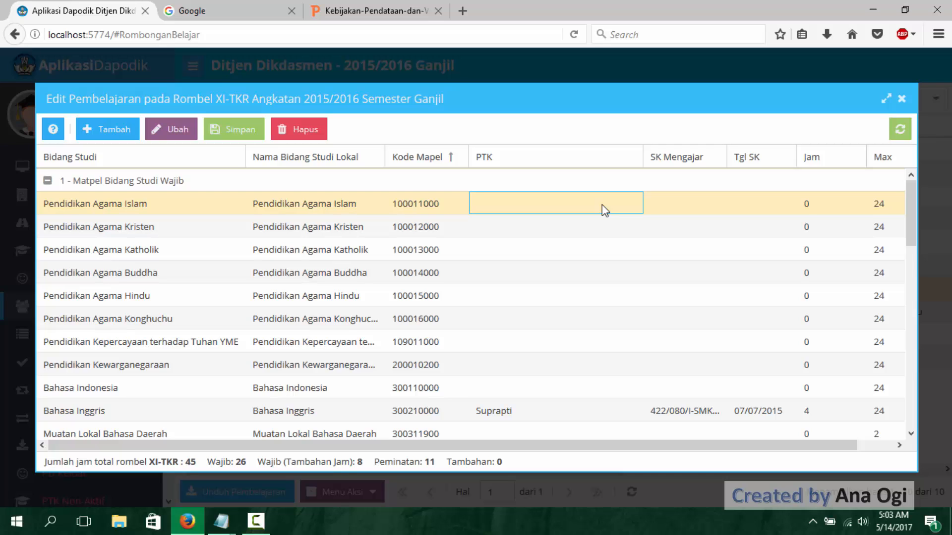
click(544, 364)
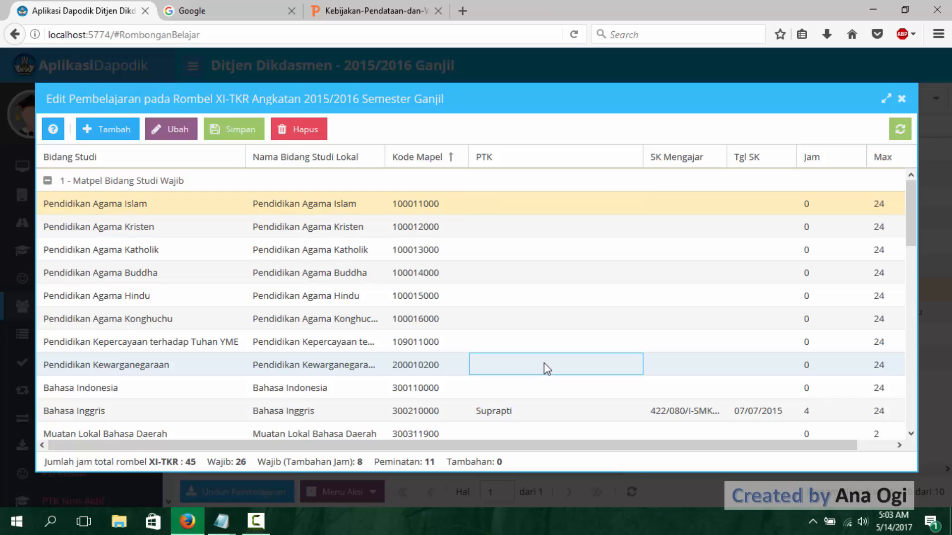
scroll(547, 364, down, 3)
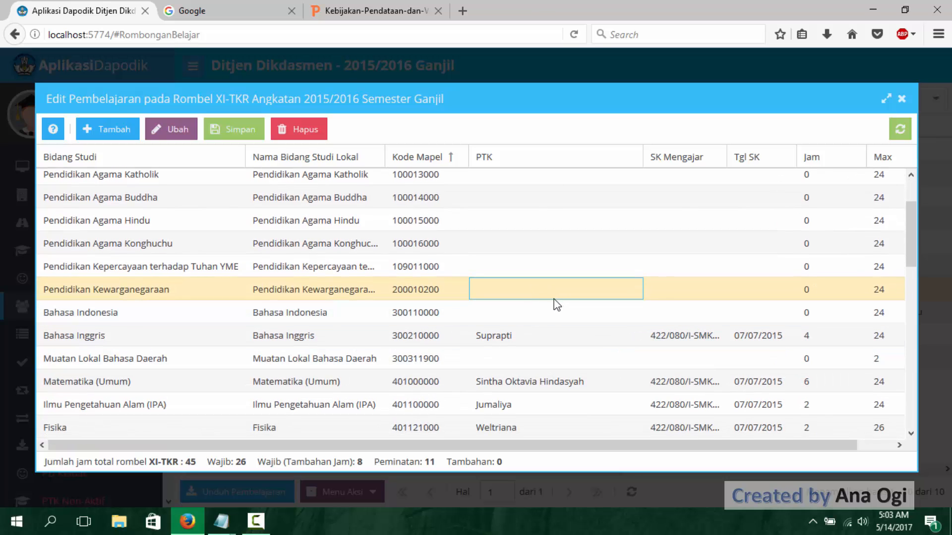
scroll(566, 295, down, 3)
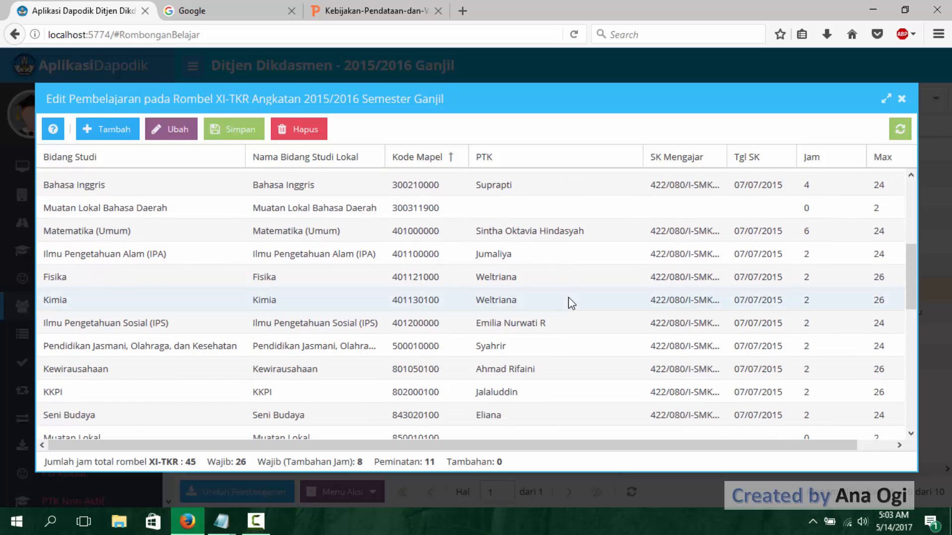
scroll(569, 298, up, 3)
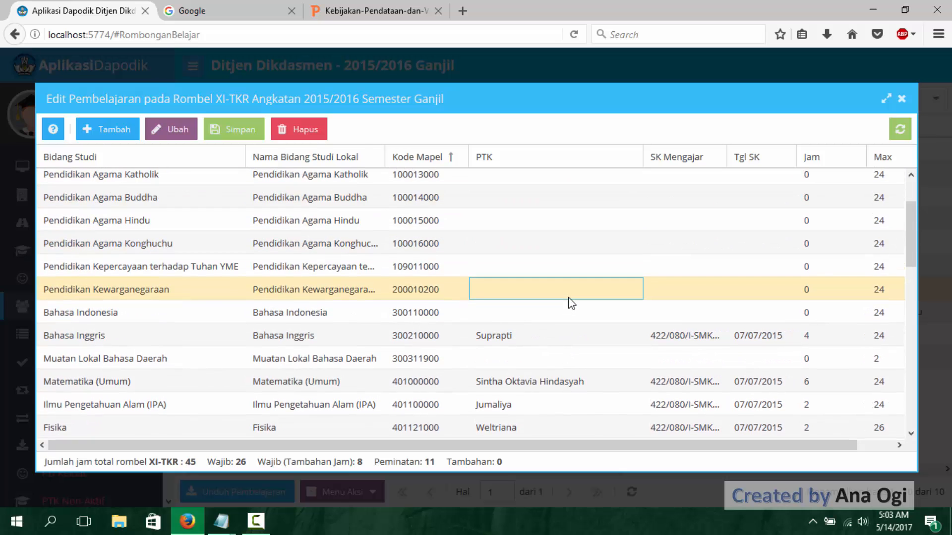
scroll(571, 303, up, 2)
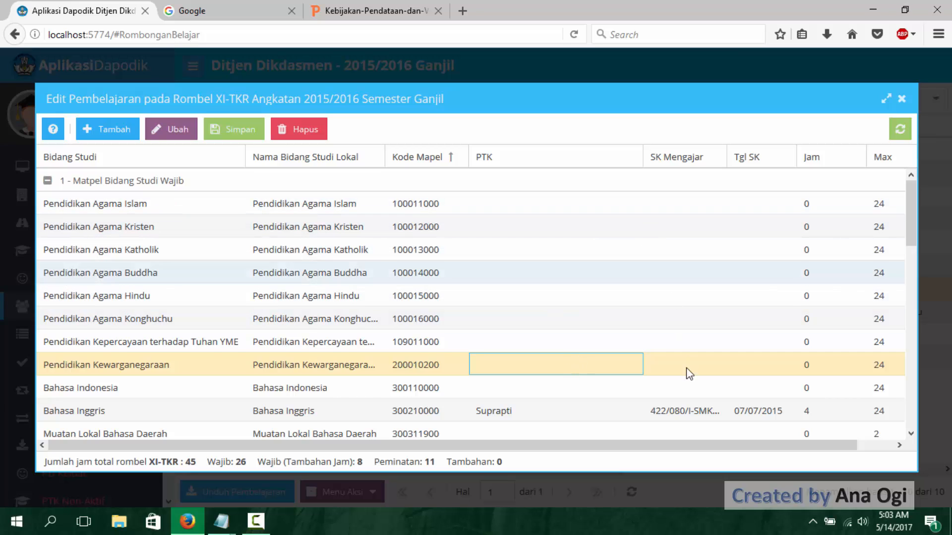
- Give Pendidikan Agama Islam the SK Mengajar number copied from Bahasa Inggris, with Tgl SK 07/07/2015 and Jam 2
click(685, 414)
click(683, 409)
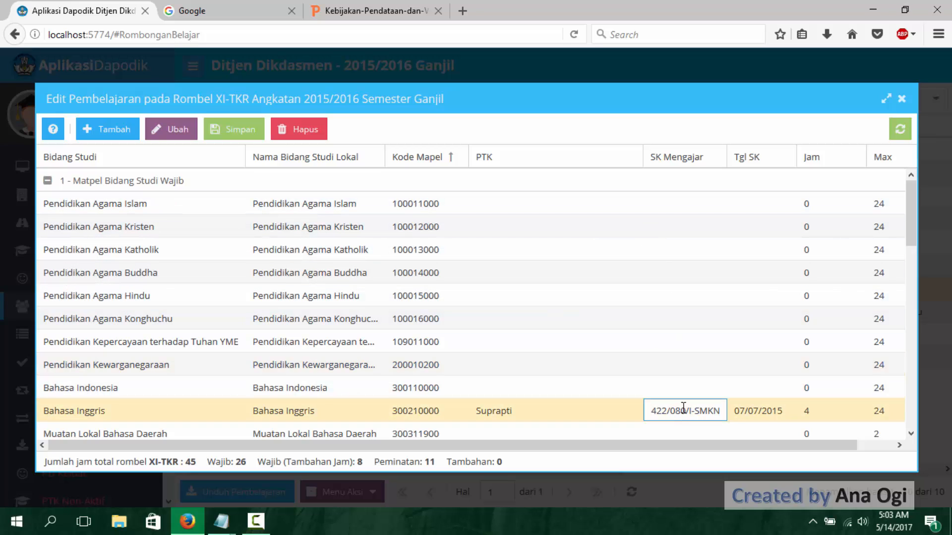
triple_click(683, 407)
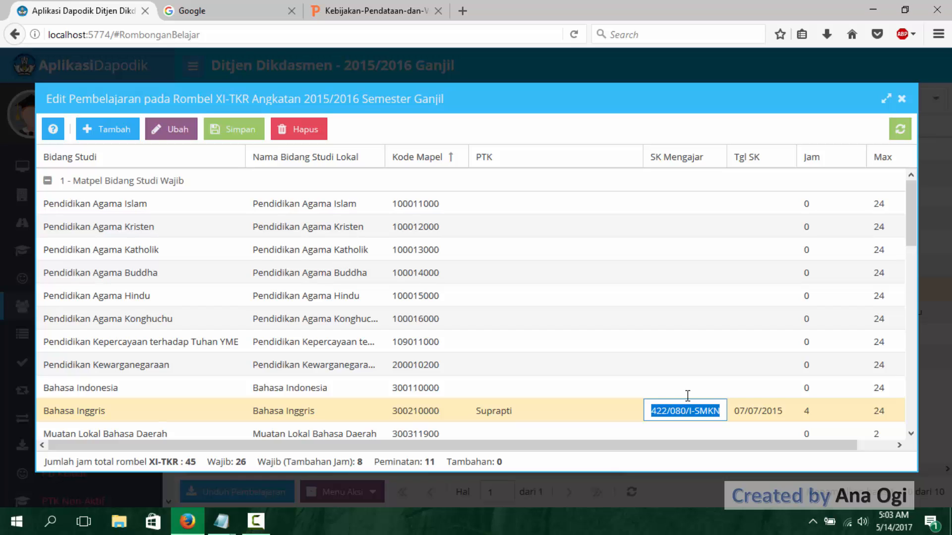
click(689, 205)
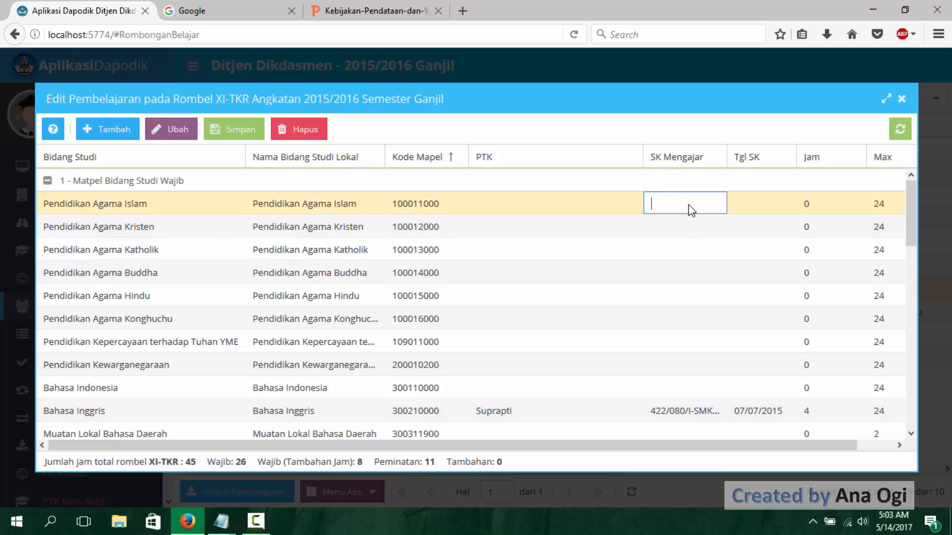
text(SMKN6/VII/2015)
click(743, 205)
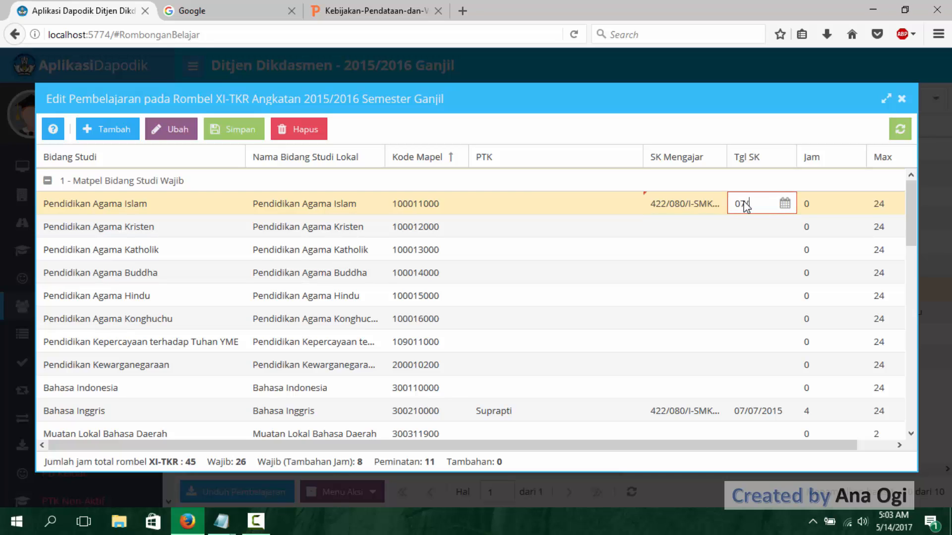
text(07/07/2015)
click(828, 202)
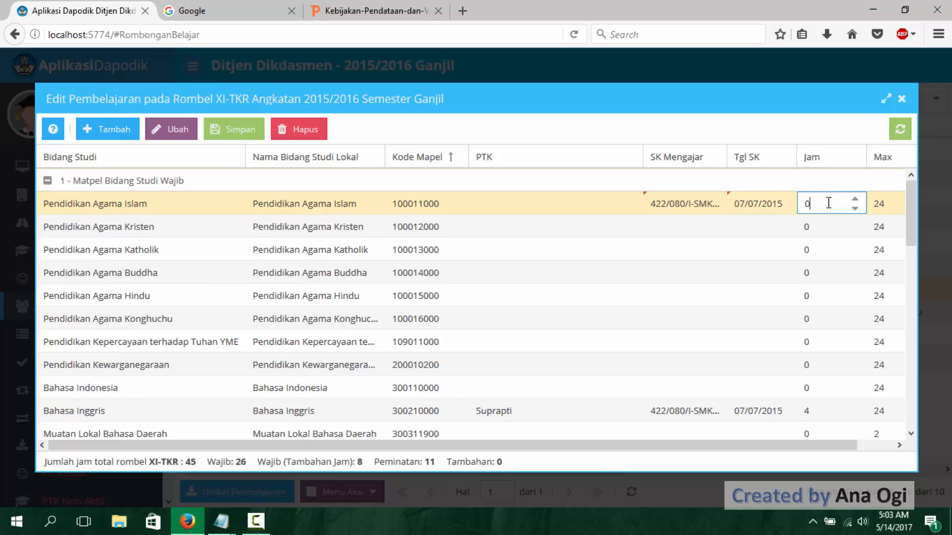
- Assign the religion teacher as PTK for Pendidikan Agama Islam from the staff list
click(595, 205)
click(631, 206)
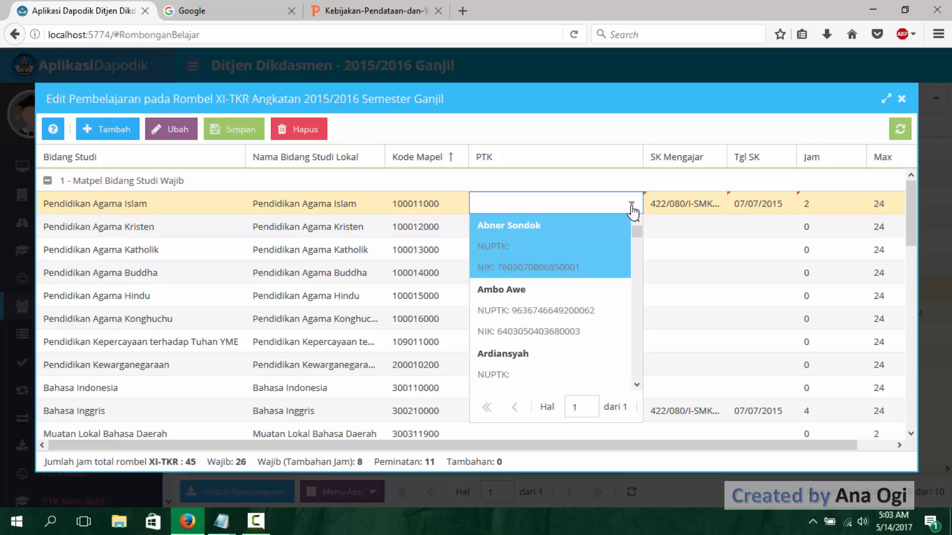
drag(641, 240, 653, 272)
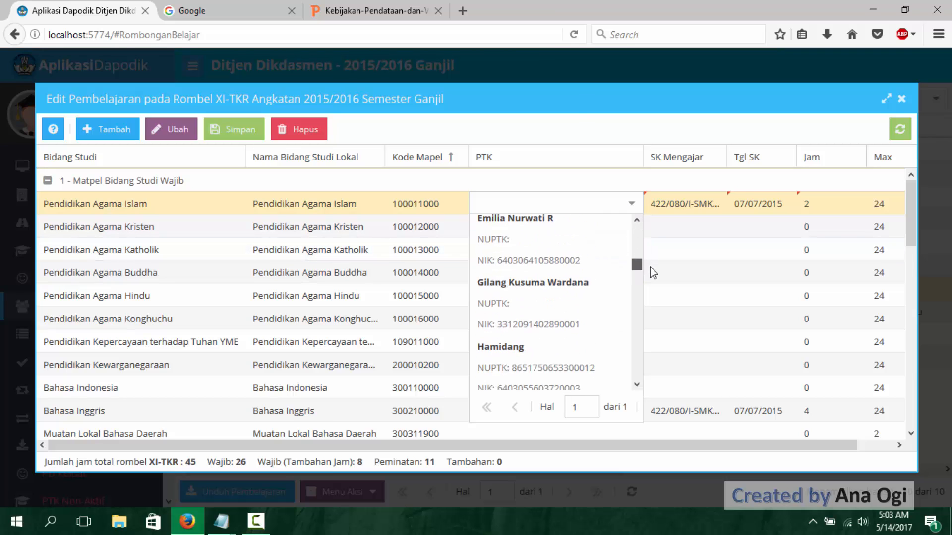
scroll(614, 293, down, 2)
click(607, 297)
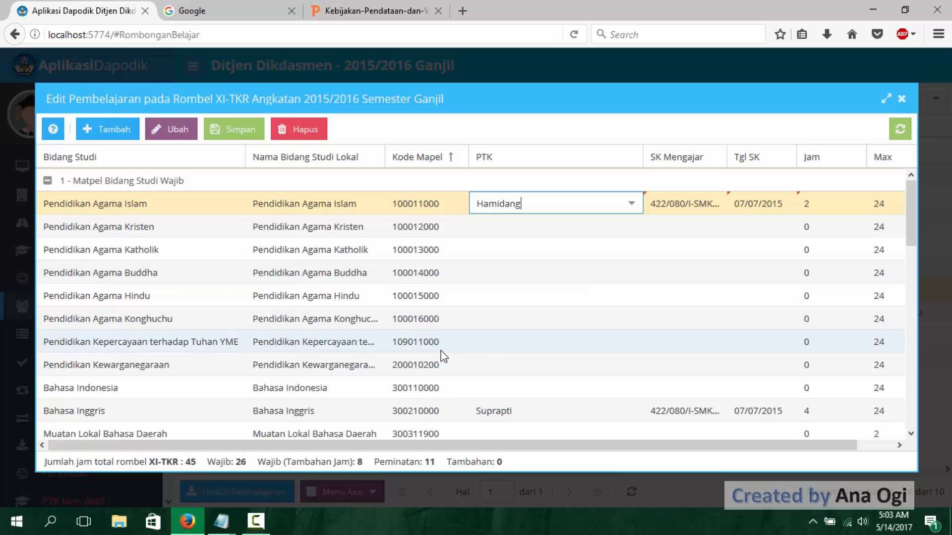
- Assign the civics teacher as PTK for Pendidikan Kewarganegaraan from the staff list
click(541, 372)
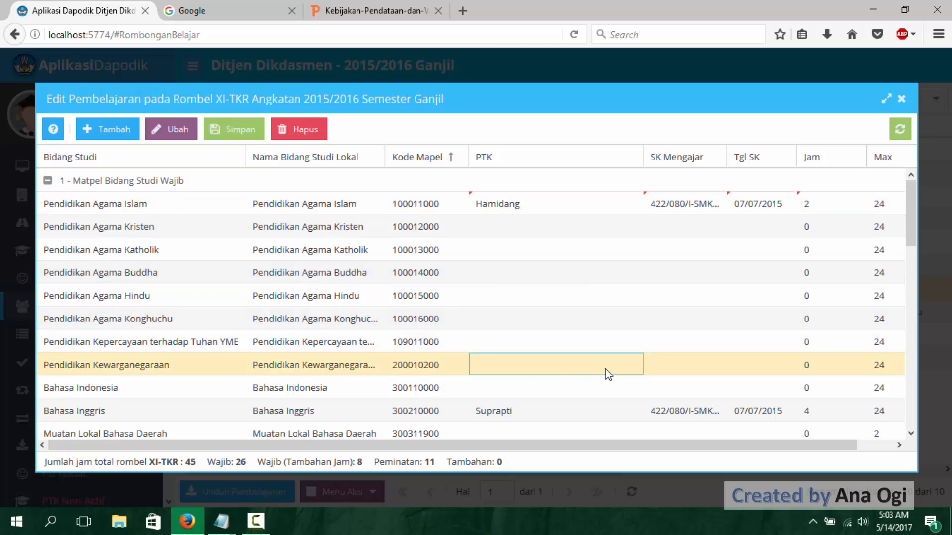
click(628, 365)
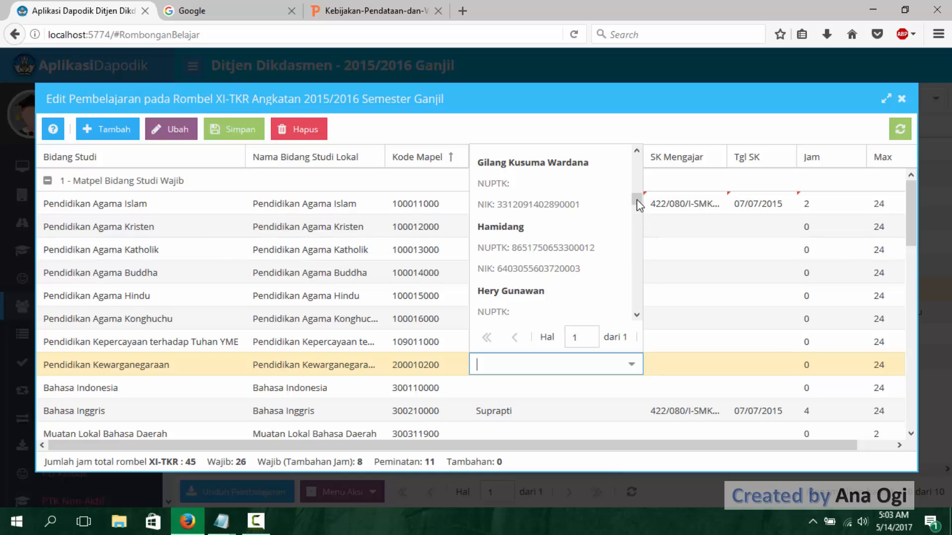
drag(637, 200, 647, 271)
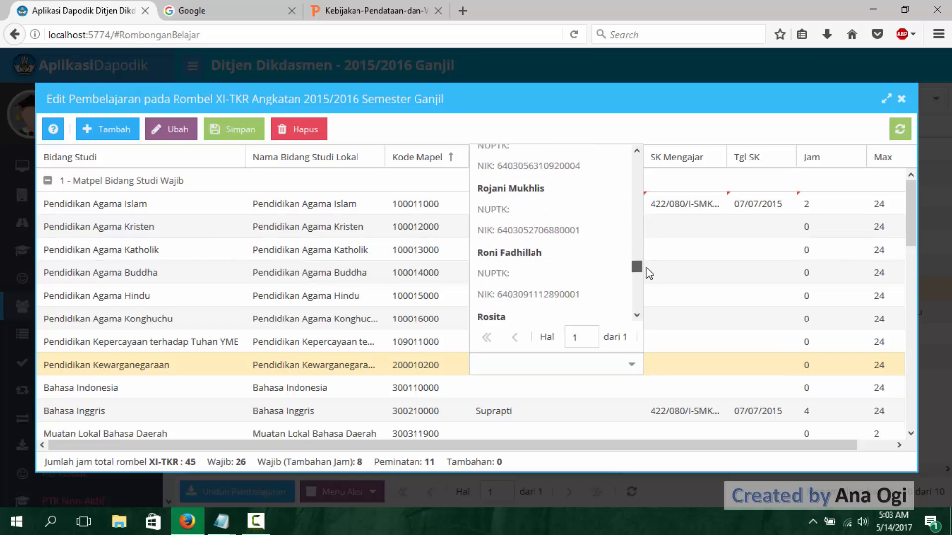
click(561, 241)
- Paste the copied SK Mengajar number for Pendidikan Kewarganegaraan and set its Tgl SK to 07/07/2015 and Jam to 2
click(675, 368)
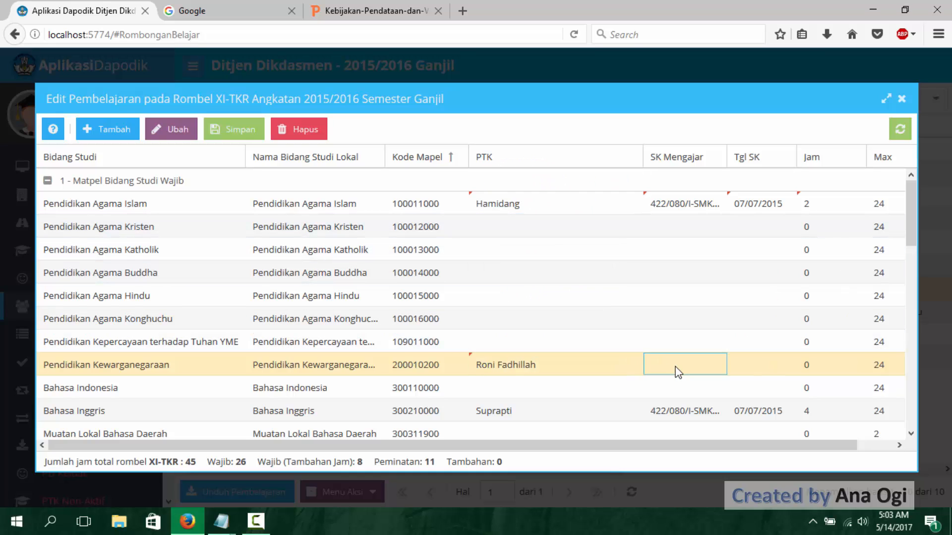
text(422/080/I-SMK/VII/2015)
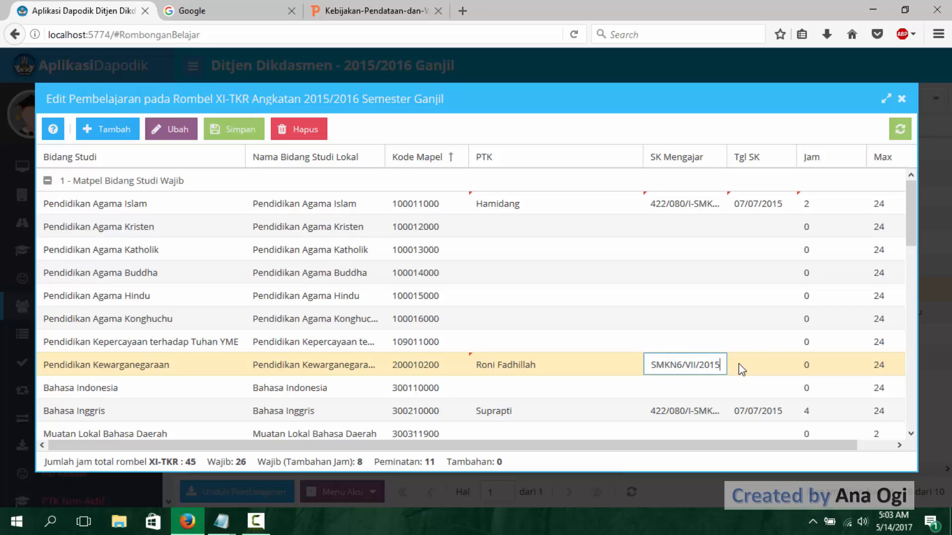
click(741, 365)
text(0)
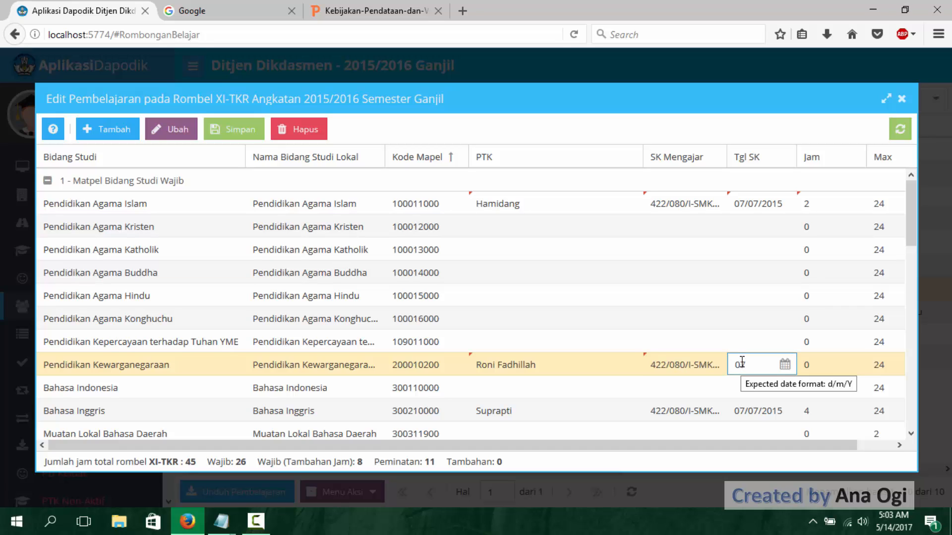
text(7/07)
text(2015)
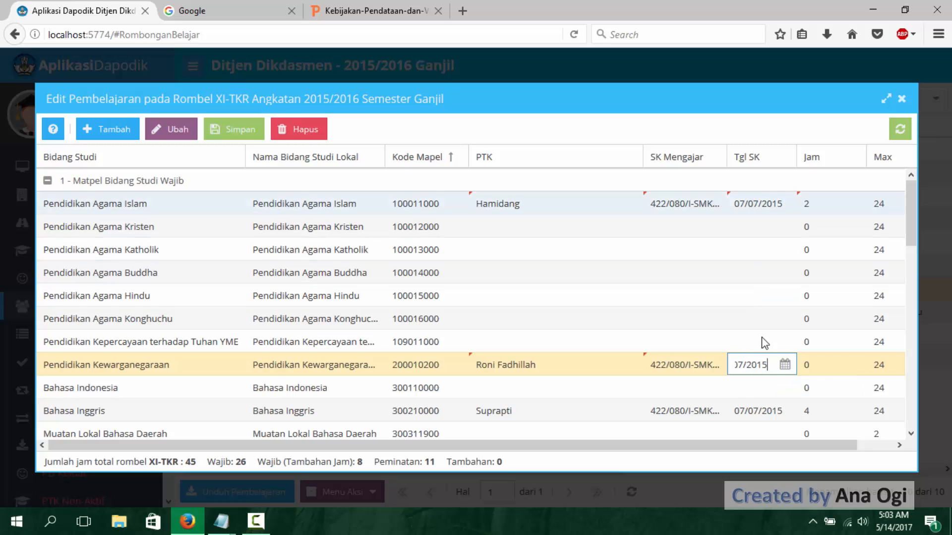
scroll(767, 395, down, 3)
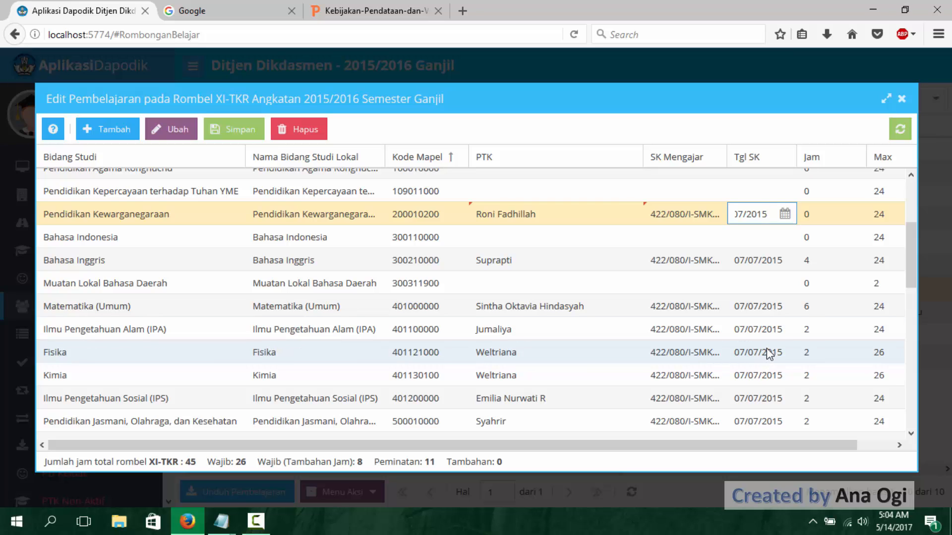
click(818, 216)
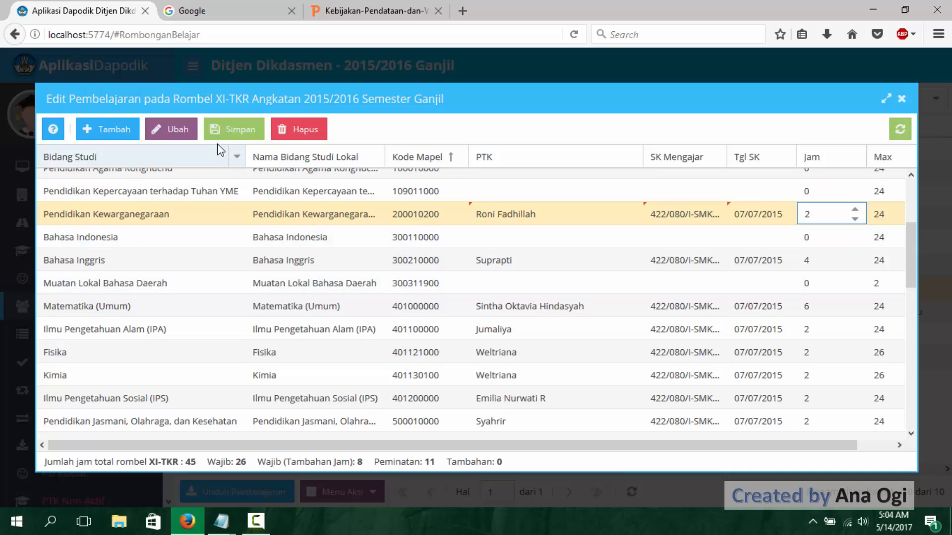
- Assign the Indonesian-language teacher as PTK for Bahasa Indonesia from the staff list
scroll(605, 341, down, 2)
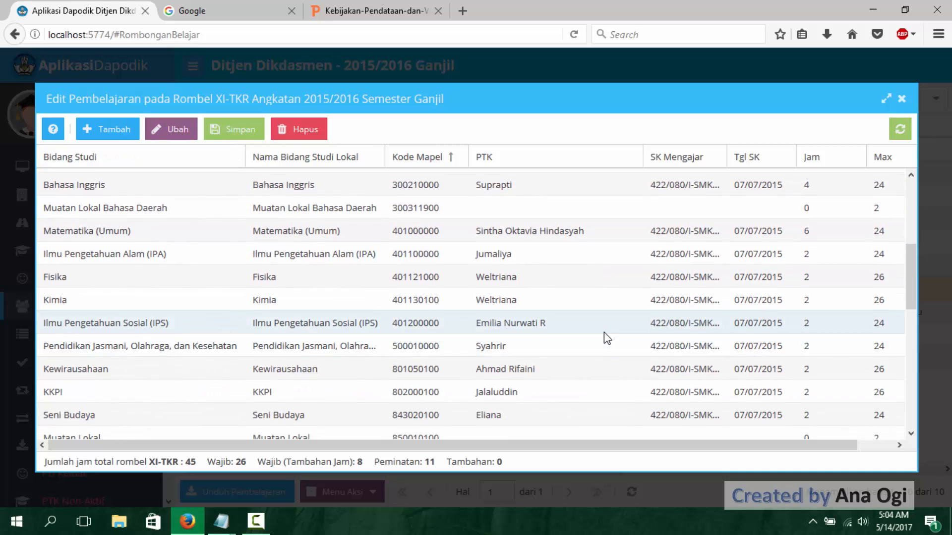
scroll(604, 334, up, 3)
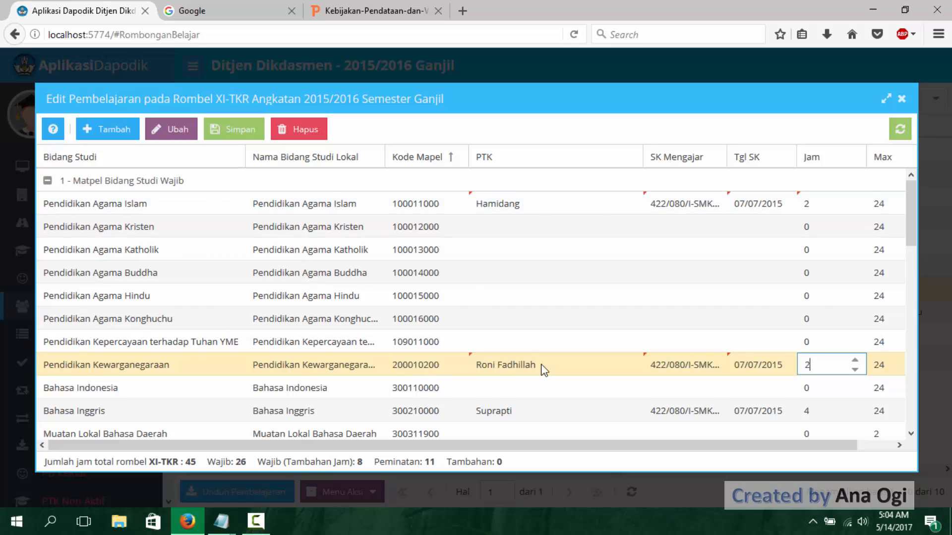
scroll(542, 370, down, 3)
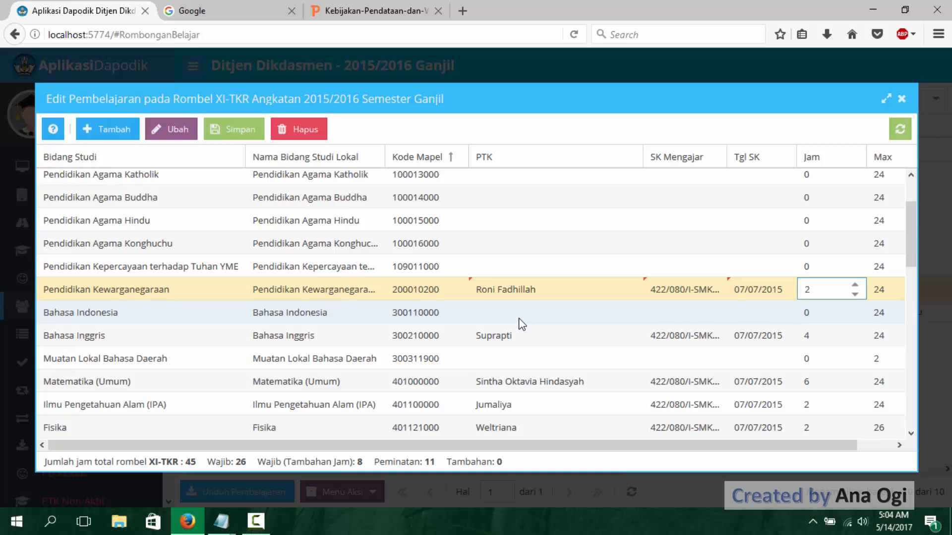
scroll(531, 325, down, 5)
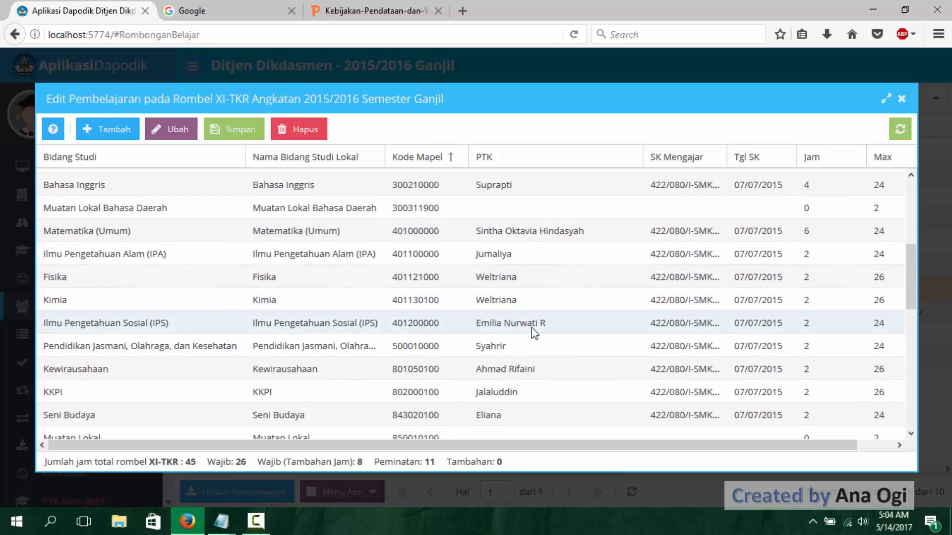
scroll(534, 333, down, 4)
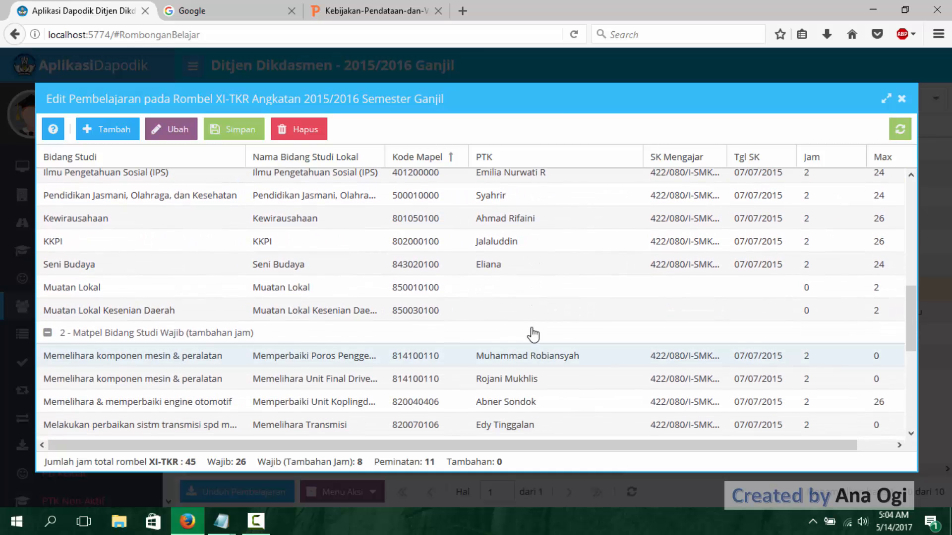
scroll(533, 334, up, 7)
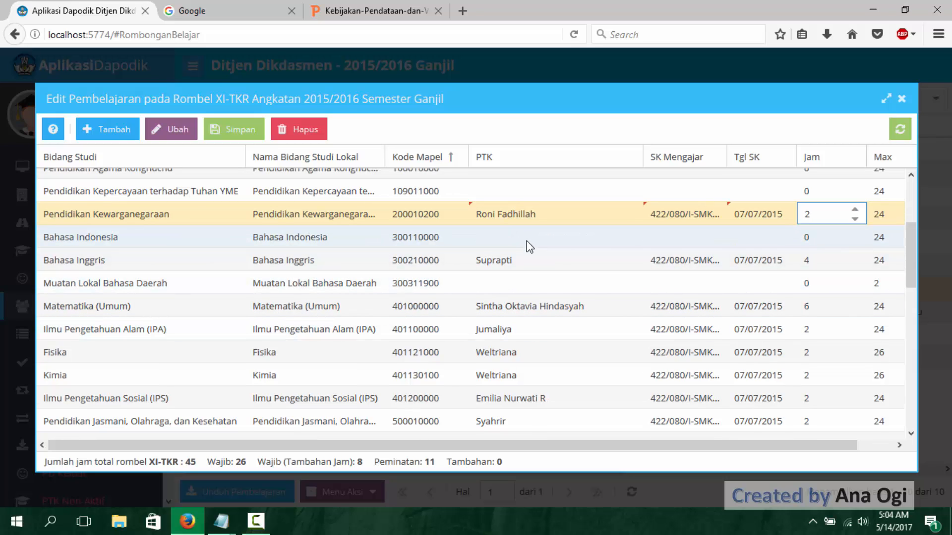
click(604, 233)
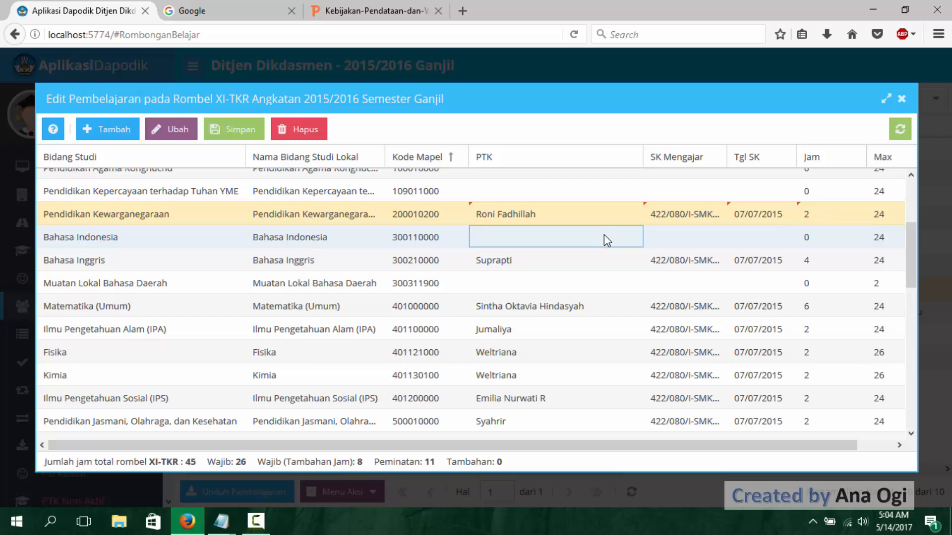
click(633, 240)
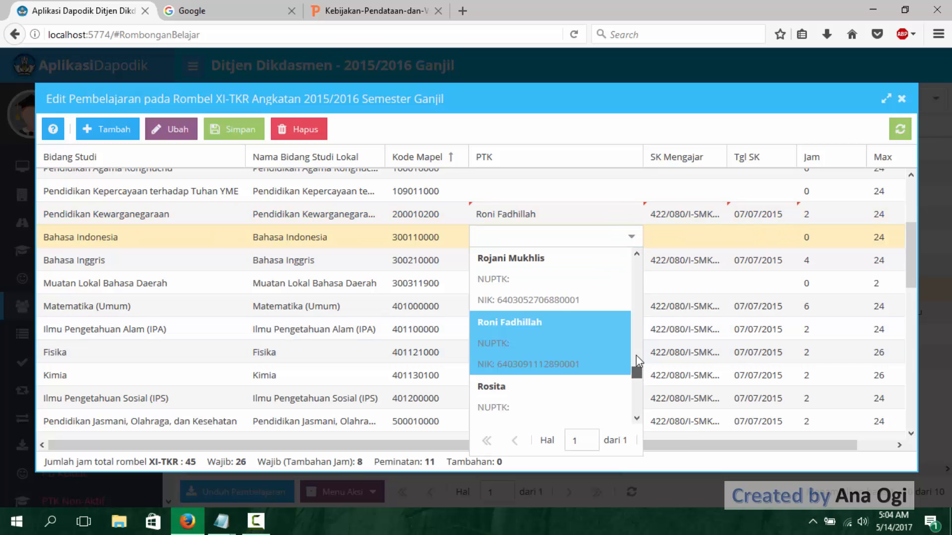
drag(636, 355, 633, 320)
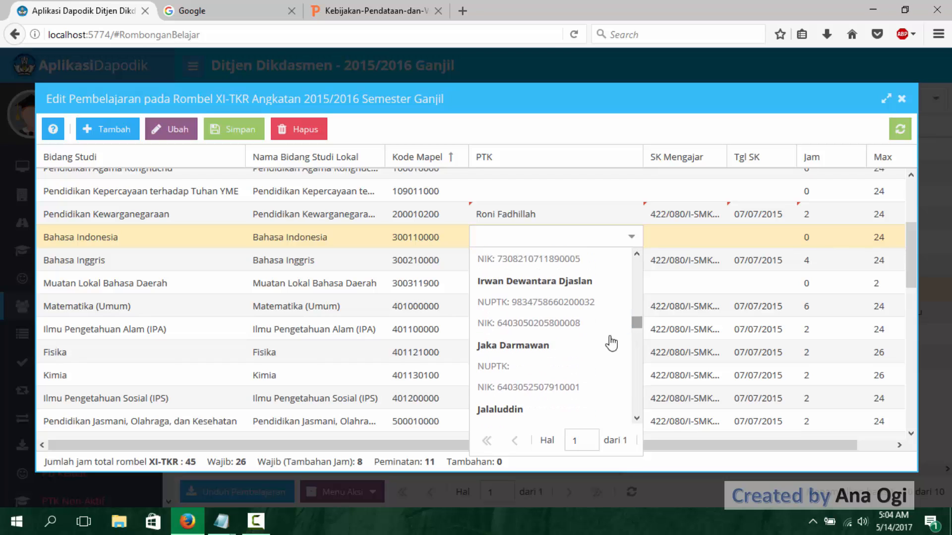
click(612, 340)
- Paste the copied SK Mengajar number for Bahasa Indonesia and set its Tgl SK to 07/07/2015 and Jam to 2
click(683, 243)
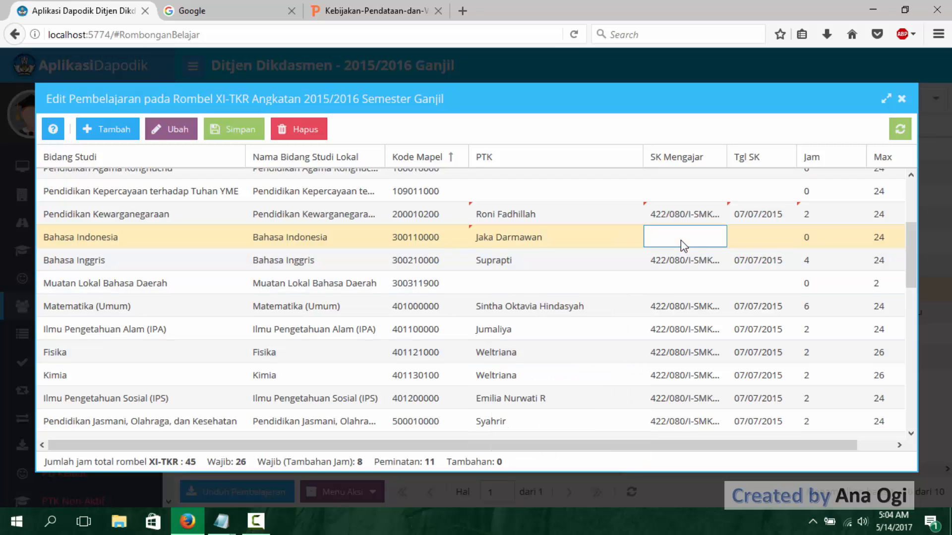
key(ctrl+v)
click(745, 237)
text(0)
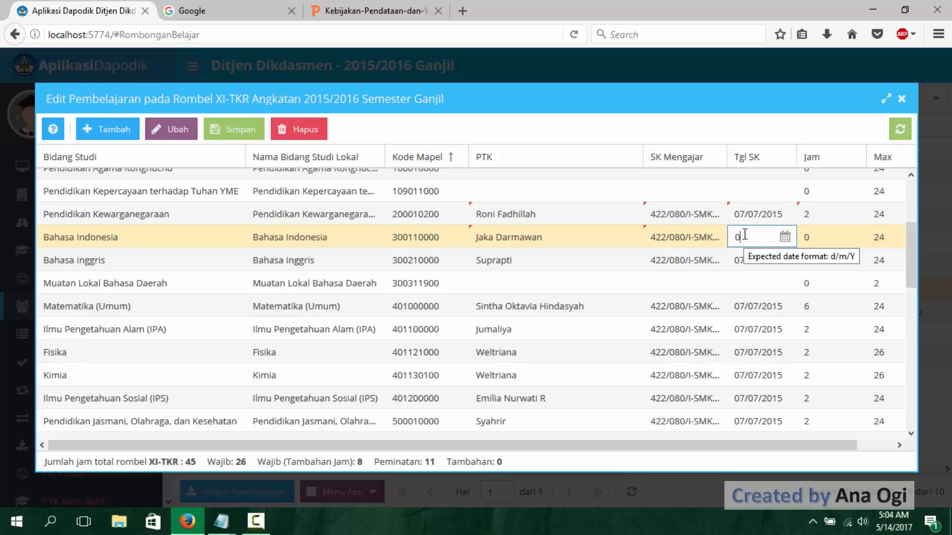
text(7/07/2015)
click(816, 239)
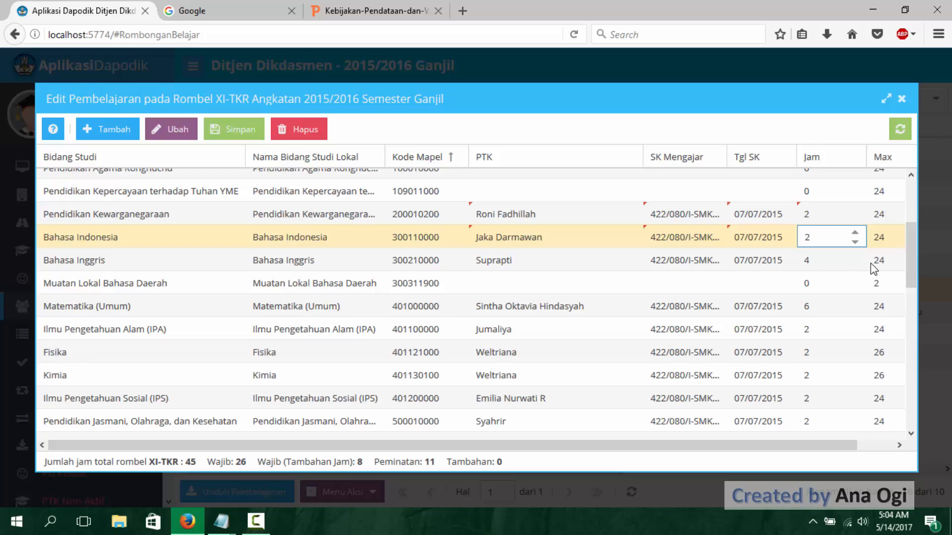
- Switch to the Notepad list of missing subjects, check its school year and semester line, and return to Dapodik
drag(909, 269, 908, 227)
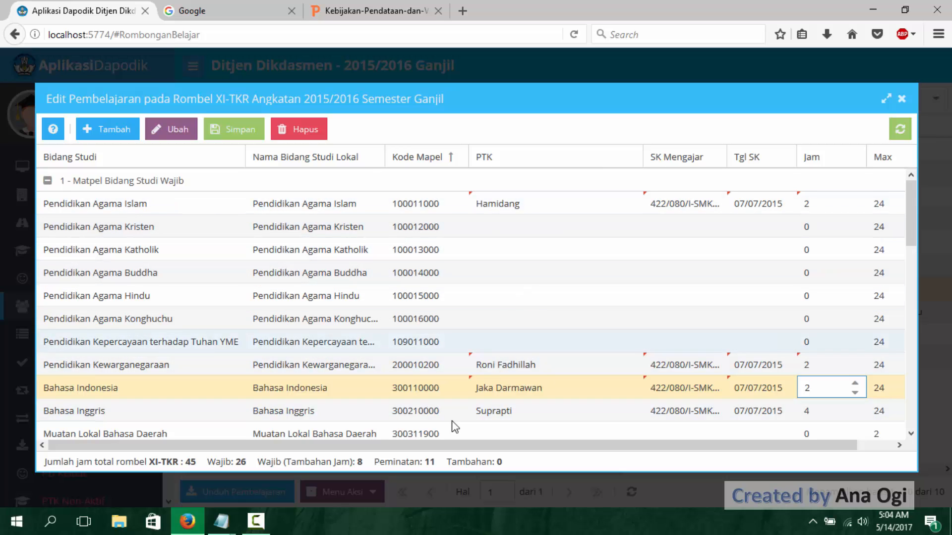
mouse_move(222, 521)
click(352, 462)
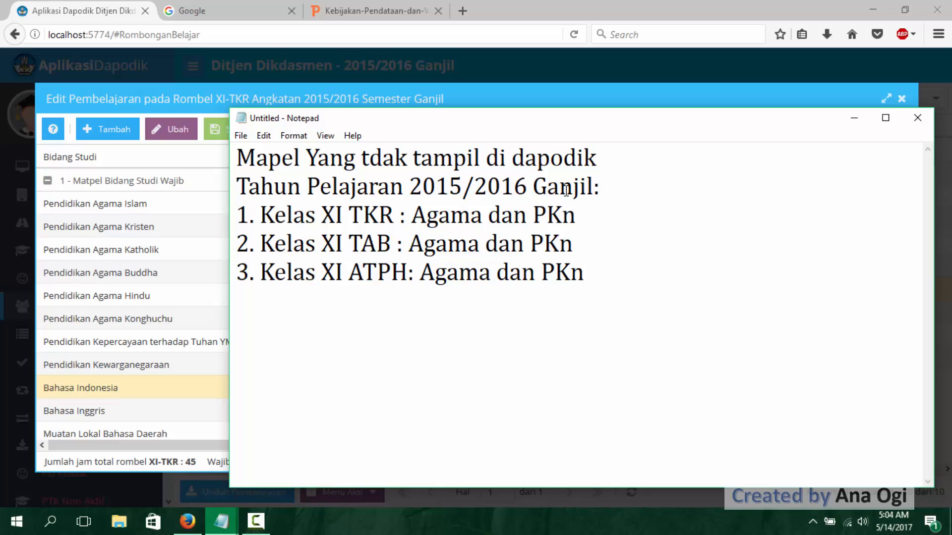
drag(239, 186, 622, 182)
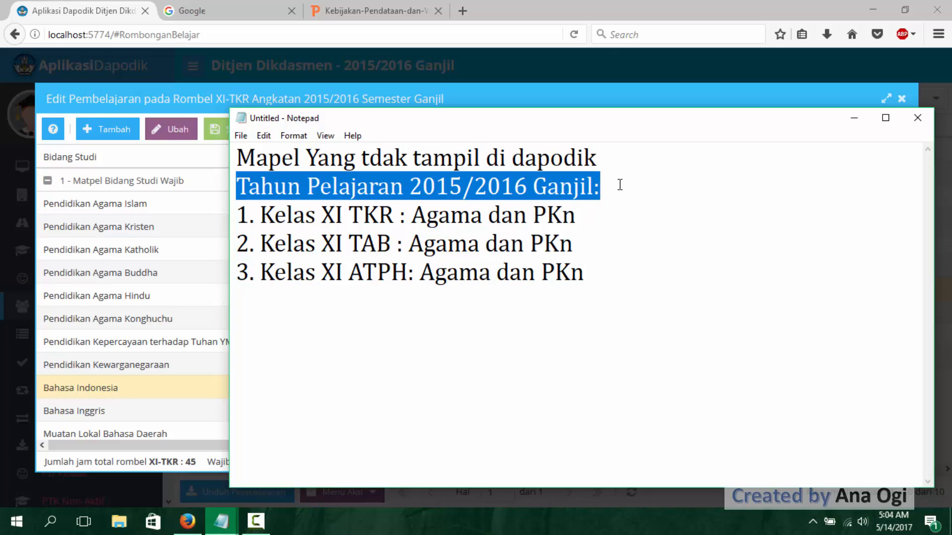
click(620, 184)
click(854, 121)
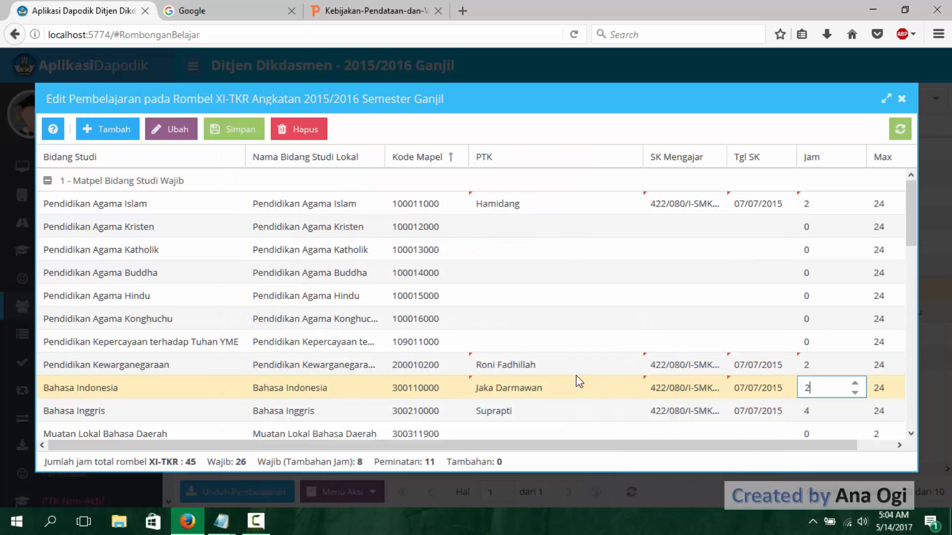
- Save the XI-TKR Pembelajaran changes, review the subject rows and close the editor
click(250, 139)
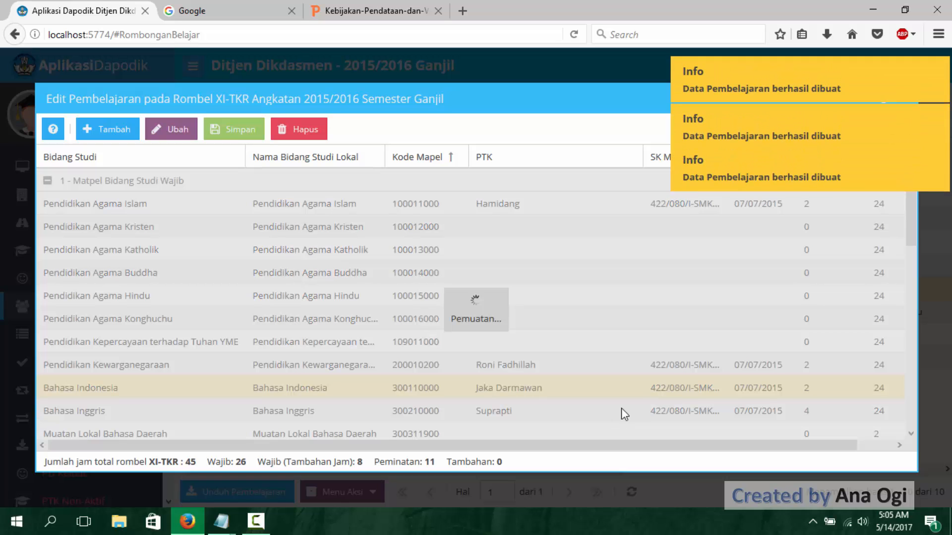
scroll(642, 349, down, 5)
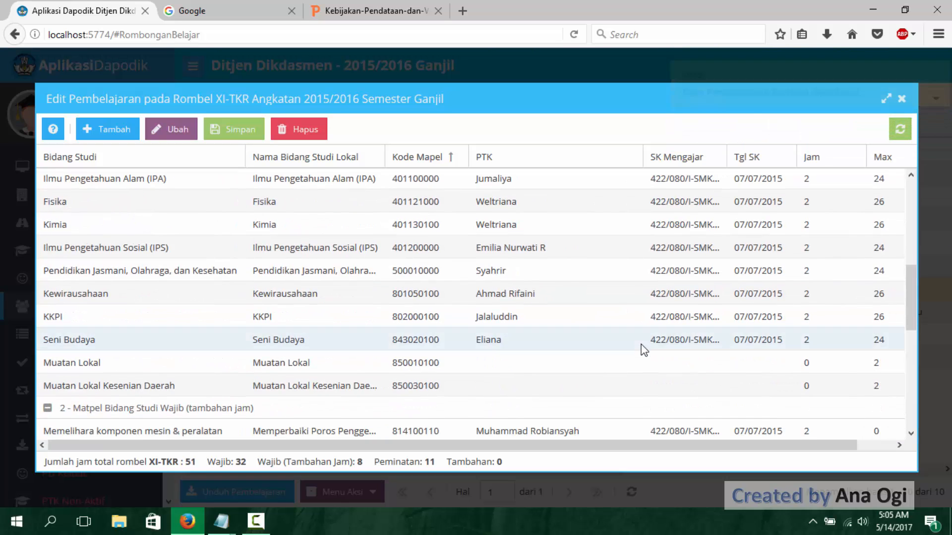
scroll(643, 348, up, 2)
scroll(643, 342, up, 3)
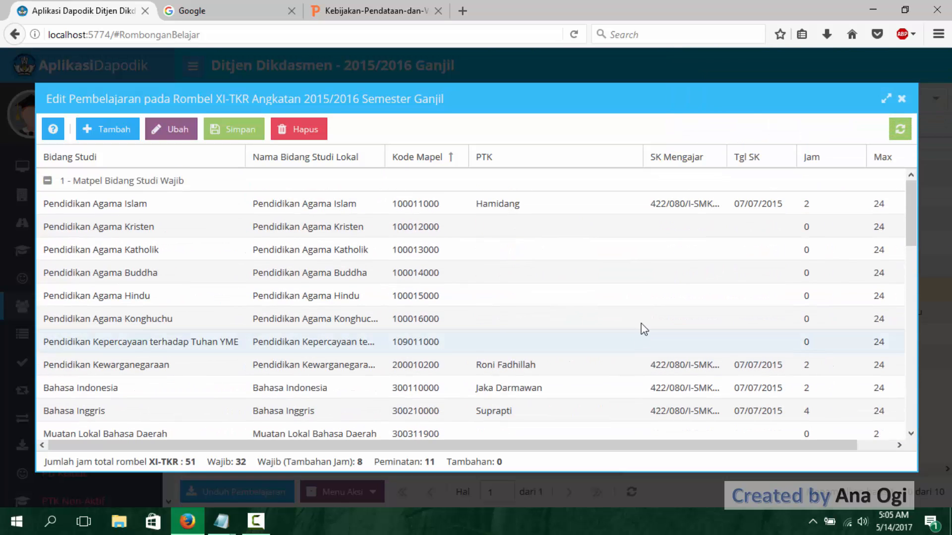
click(902, 100)
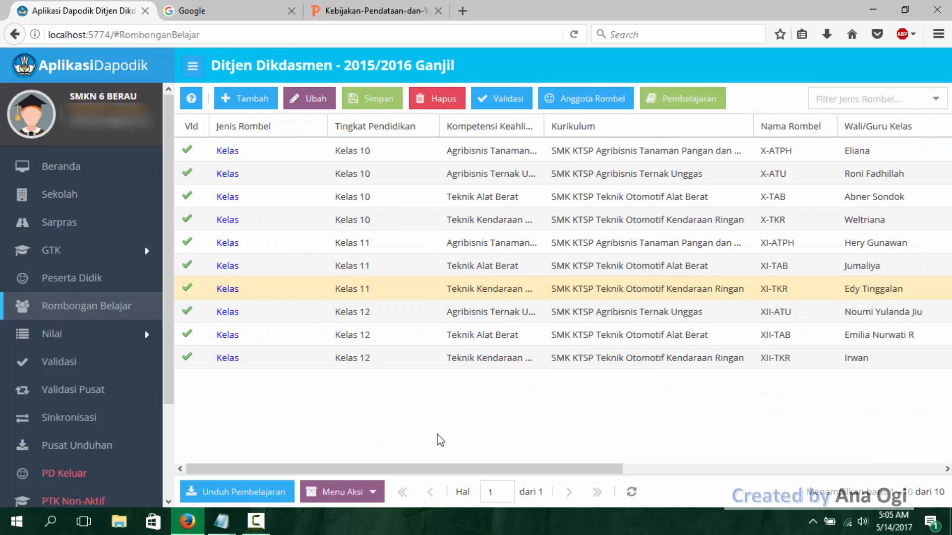
- Switch to the Notepad list of missing subjects and append "dan Bhs. Indonesia" to the Kelas XI TKR line
mouse_move(222, 521)
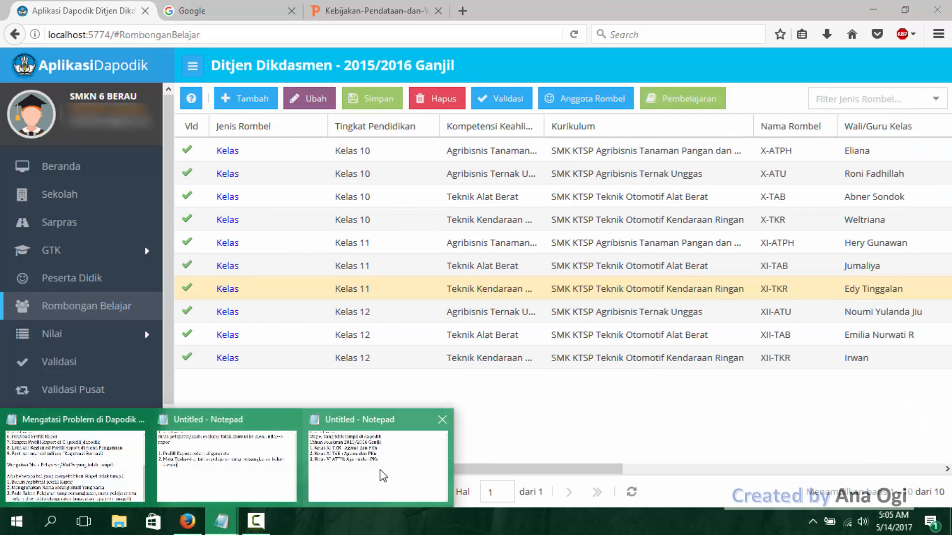
click(382, 471)
drag(261, 244, 583, 240)
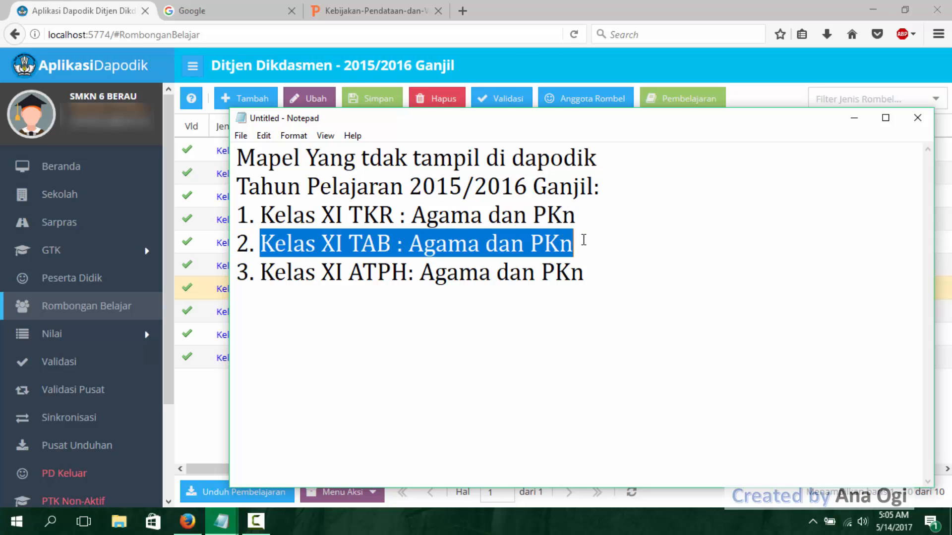
click(585, 214)
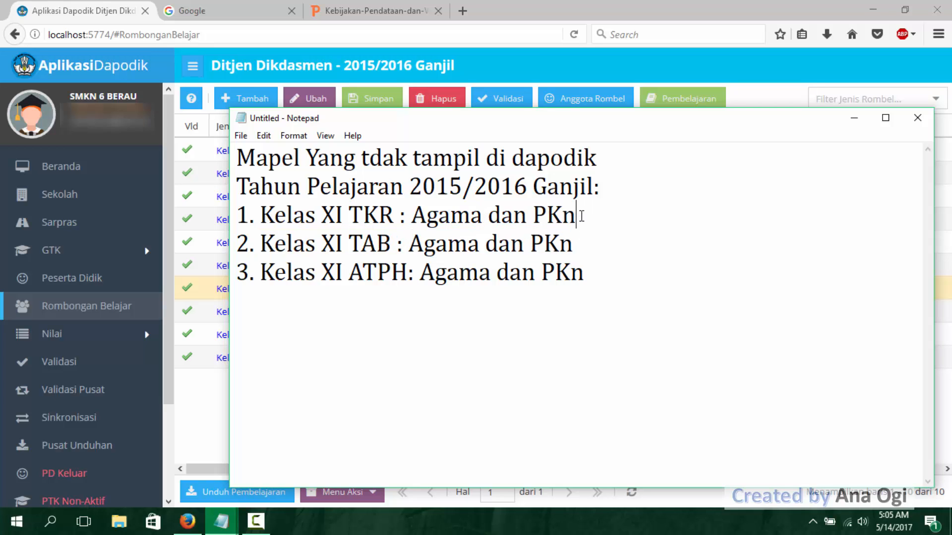
text(d)
key(BackSpace)
key(BackSpace)
key(BackSpace)
text(dan Bhs.)
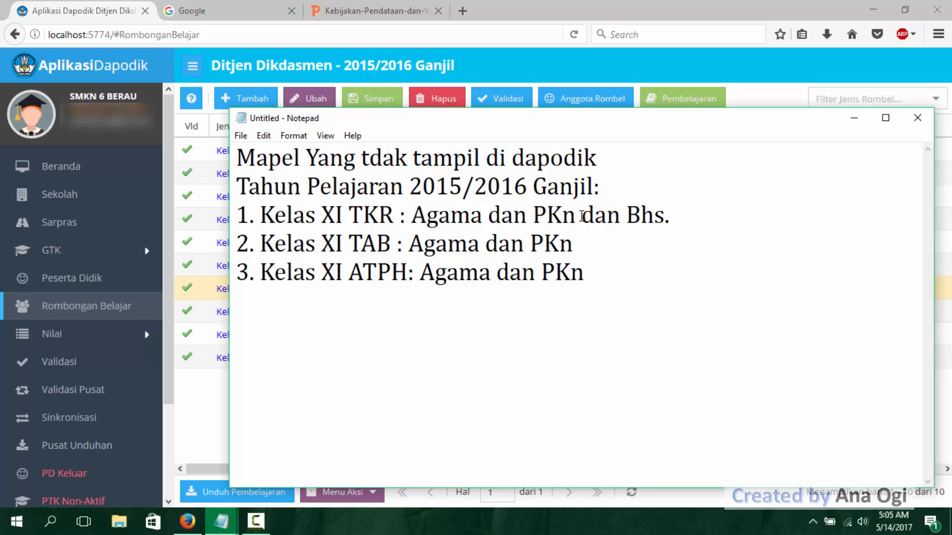
text( Indonesia)
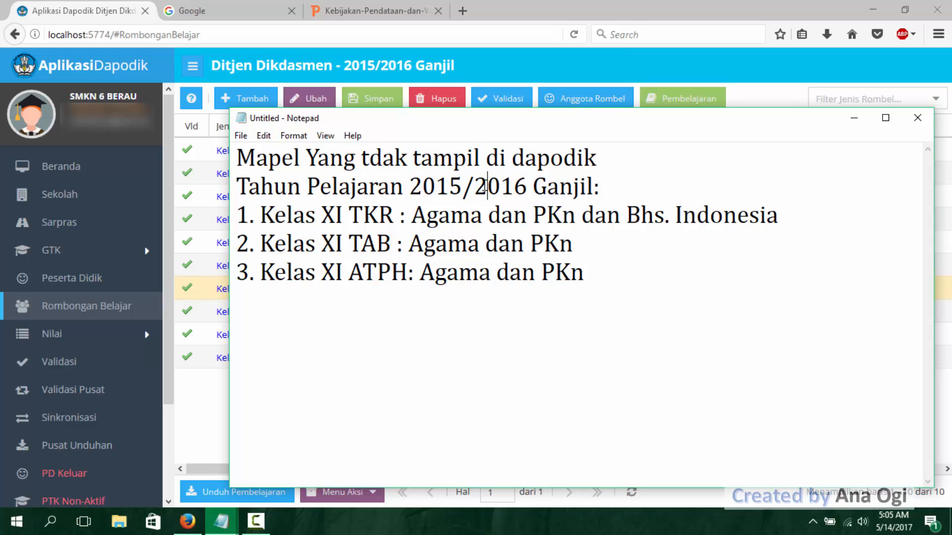
- Switch back to Dapodik, open the Pembelajaran of rombel XI-TAB and check its subject rows for missing entries
click(748, 64)
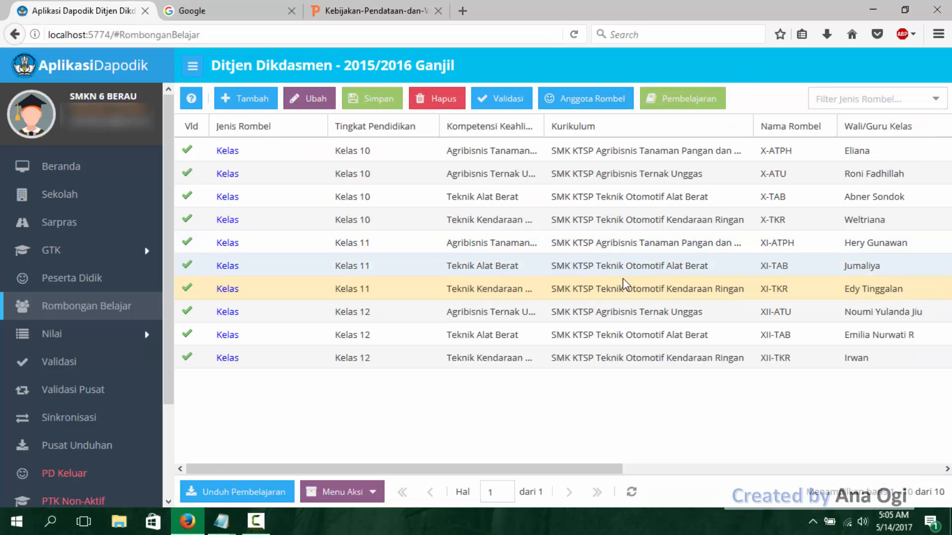
click(651, 264)
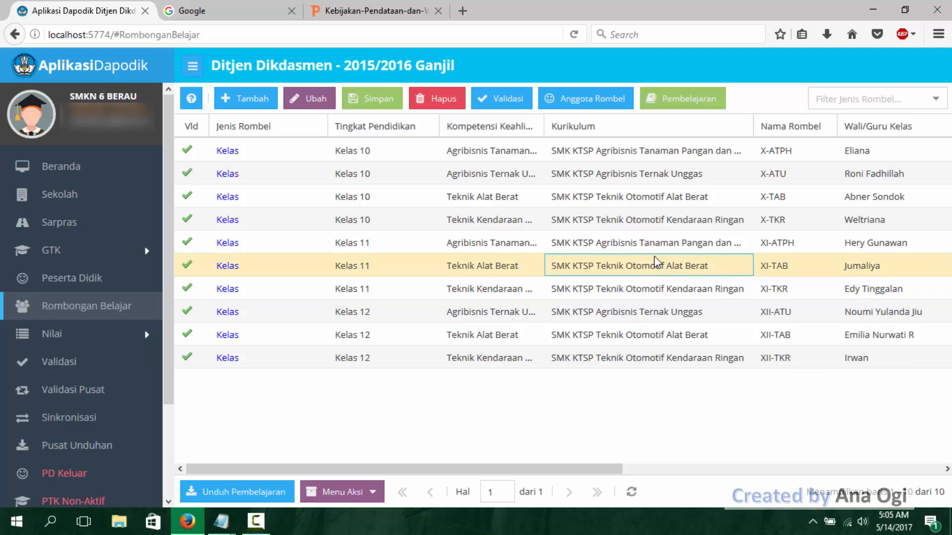
click(694, 99)
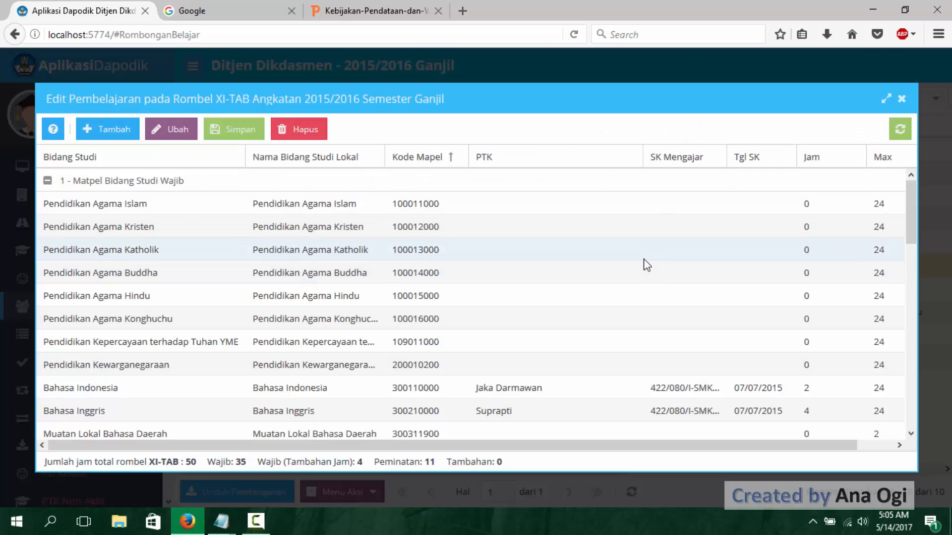
scroll(581, 228, down, 3)
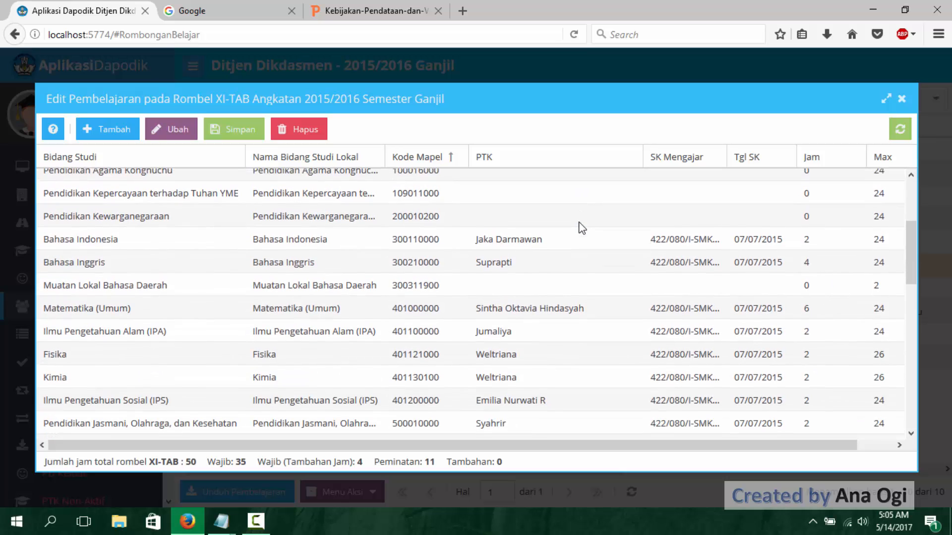
scroll(507, 250, up, 3)
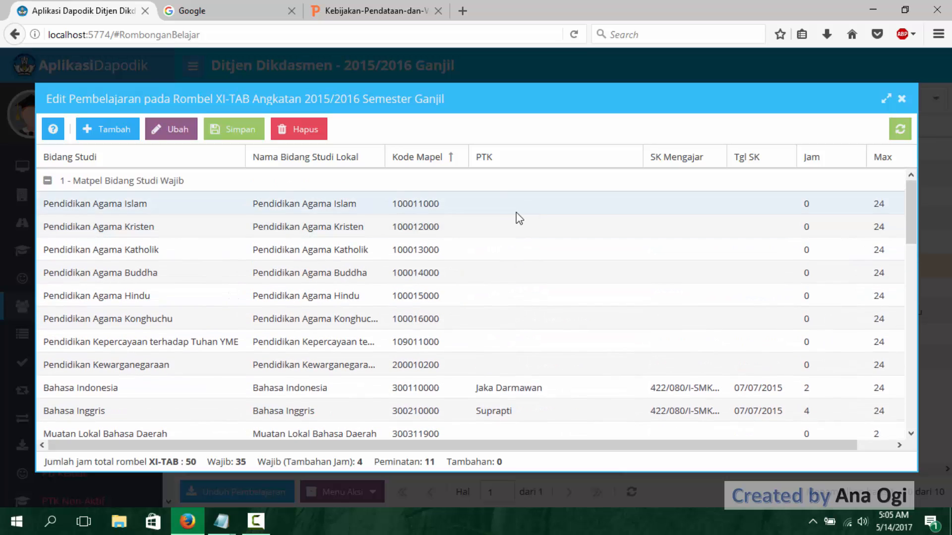
- Paste the copied SK Mengajar number for Pendidikan Agama Islam in XI-TAB and set its Tgl SK to 07/07/2015 and Jam to 2
click(526, 213)
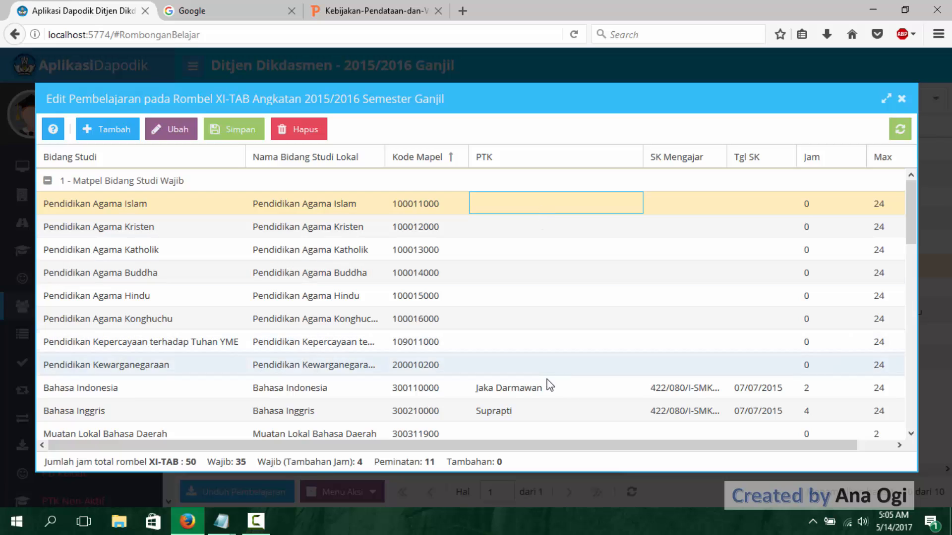
click(557, 368)
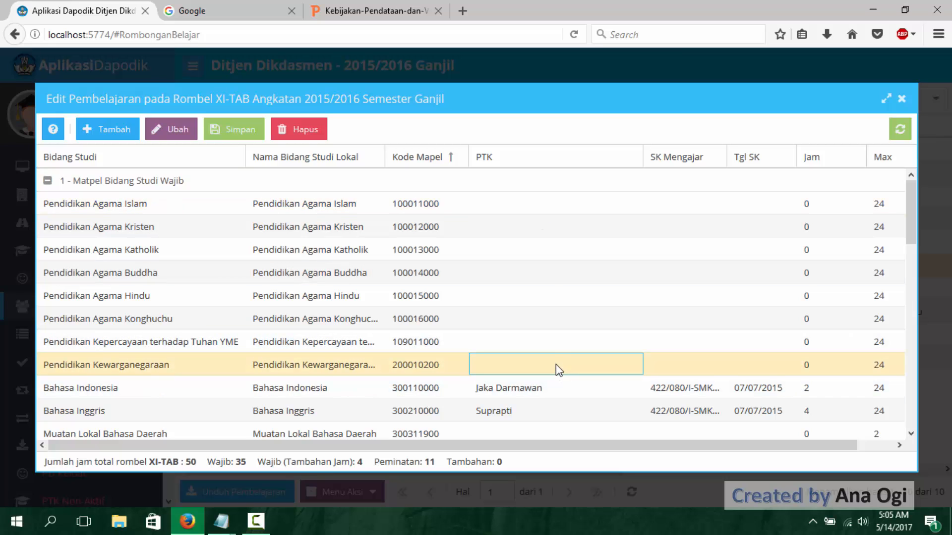
click(682, 206)
text(SMKN6/VII/2015)
click(754, 205)
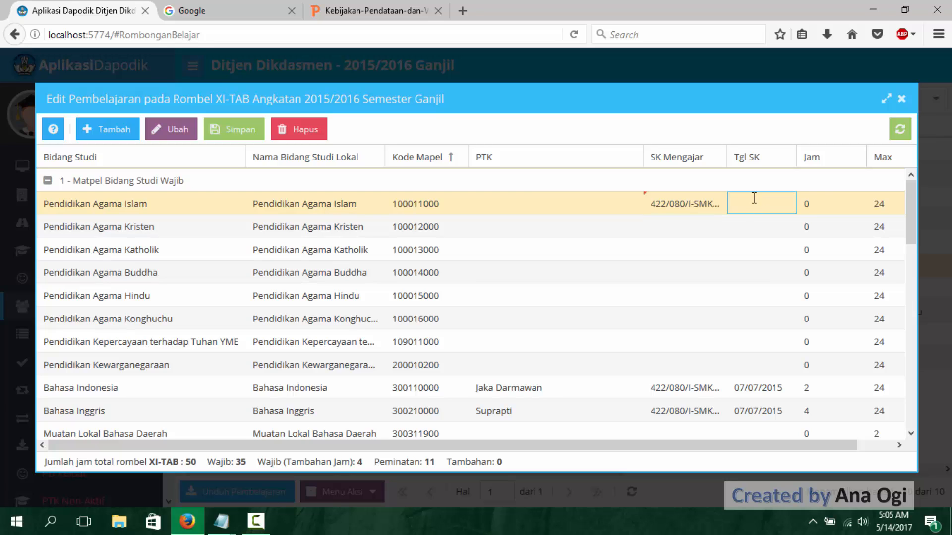
text(07/0)
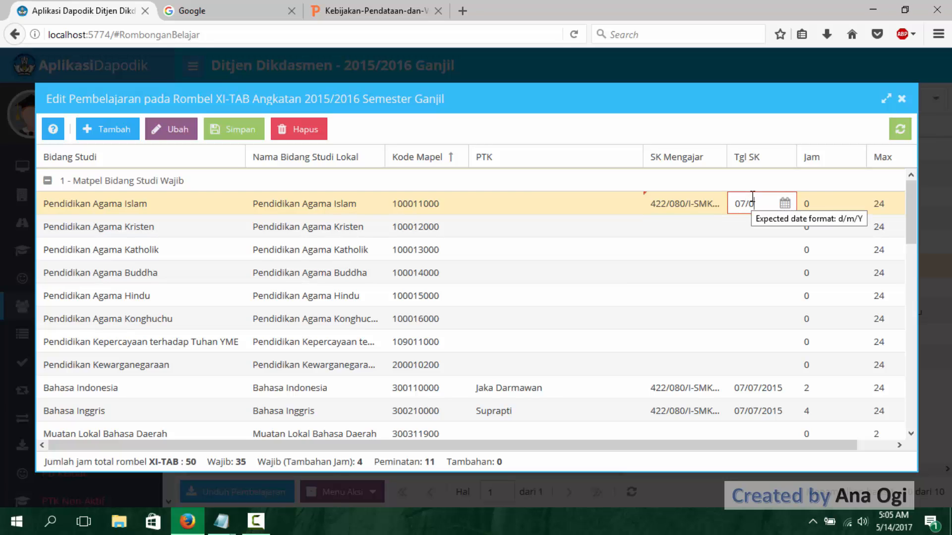
text(7/2015)
click(814, 204)
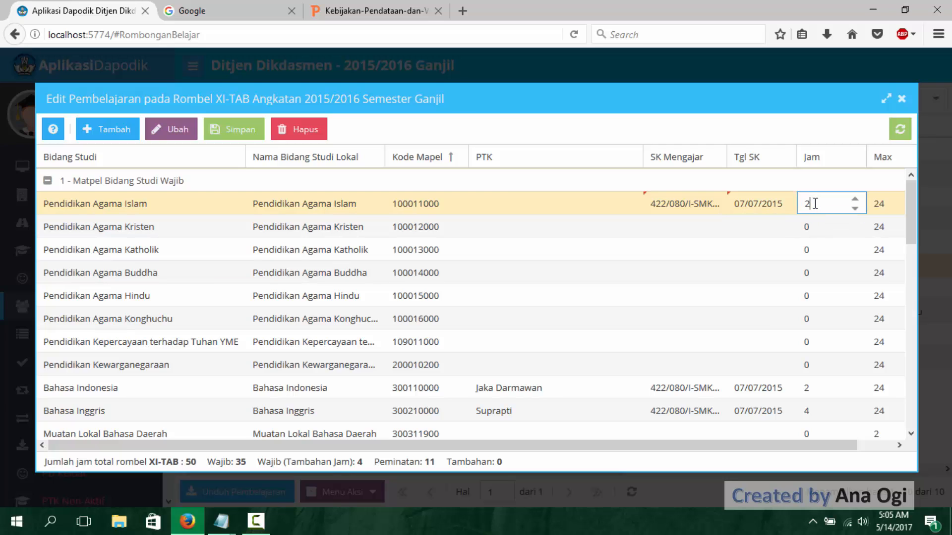
- Set Jam to 2 for Pendidikan Agama Islam in XI-TAB and assign its teacher as PTK
text(2)
click(554, 206)
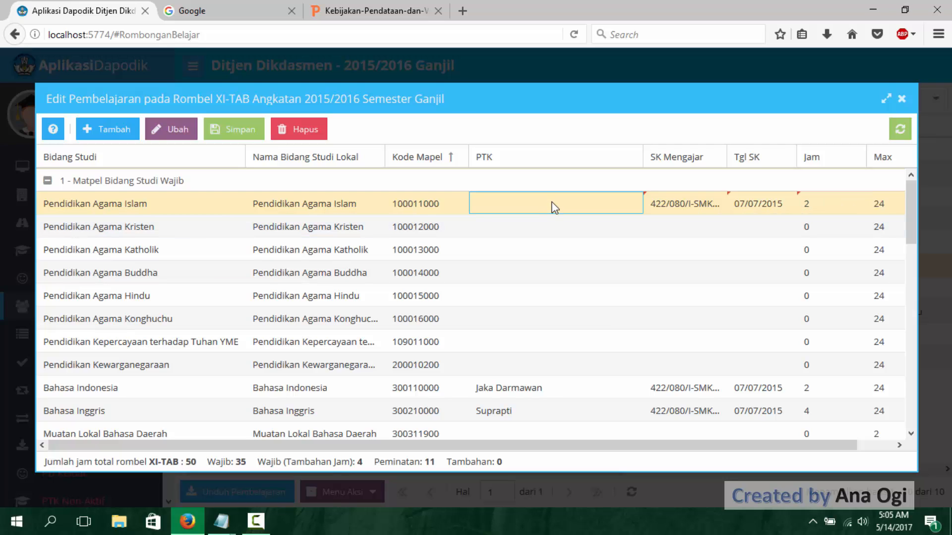
click(630, 203)
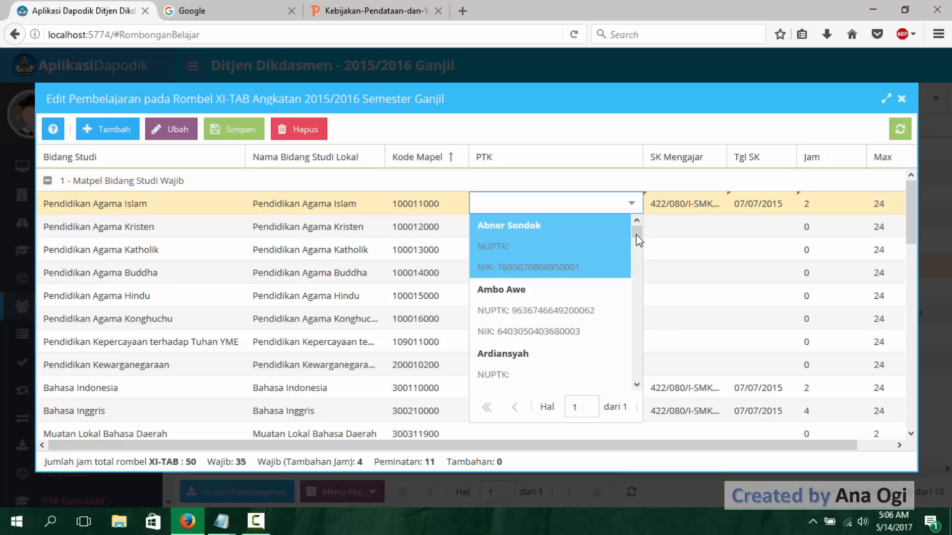
drag(637, 235, 639, 273)
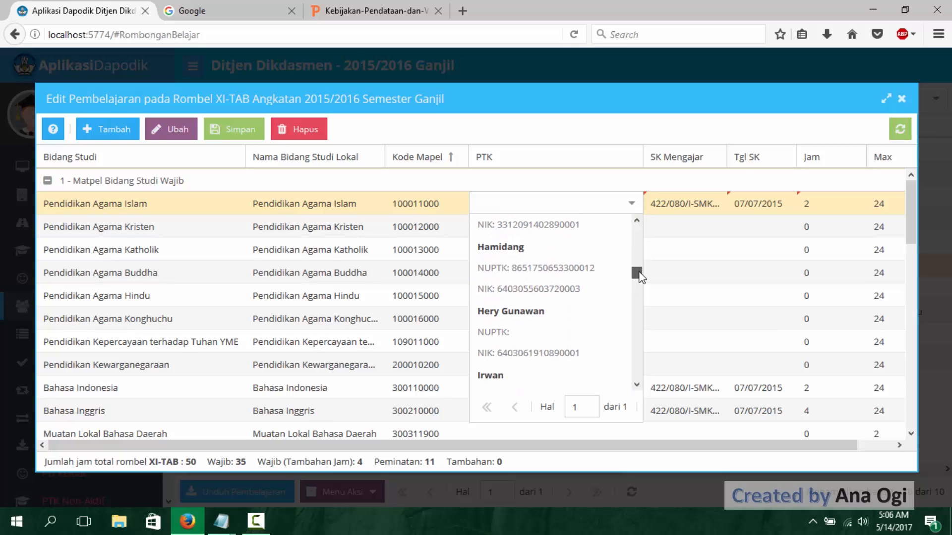
click(589, 282)
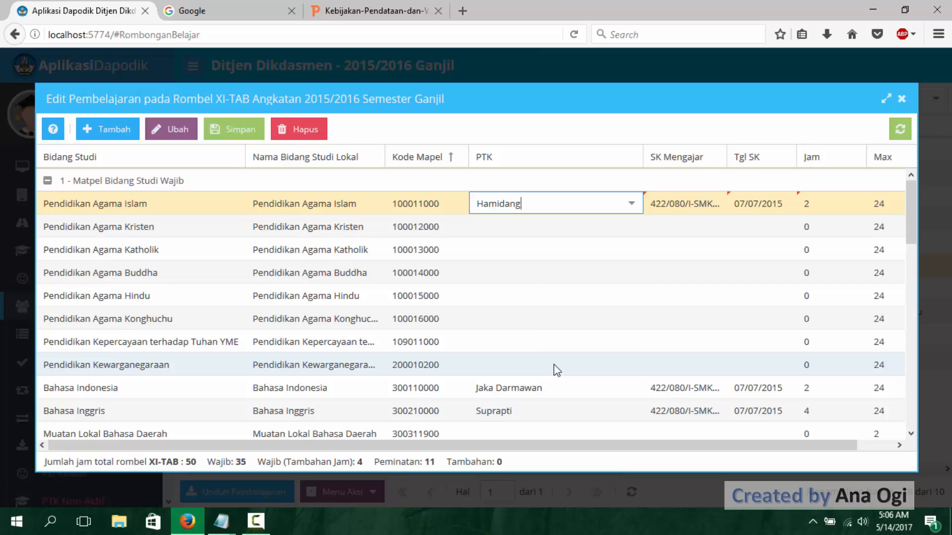
- Assign the PTK teacher for Pendidikan Kewarganegaraan in XI-TAB and paste the copied SK Mengajar number
click(631, 365)
click(631, 365)
scroll(642, 248, down, 2)
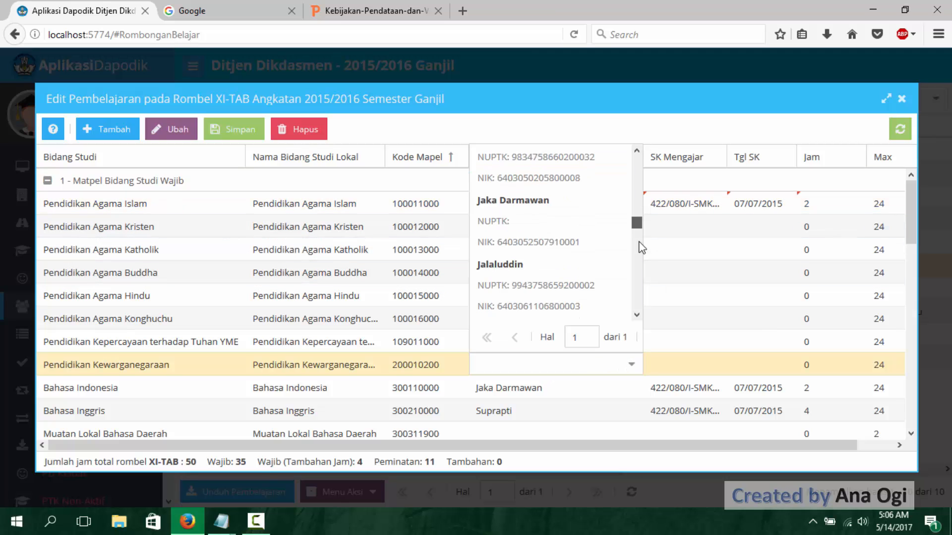
scroll(642, 248, down, 5)
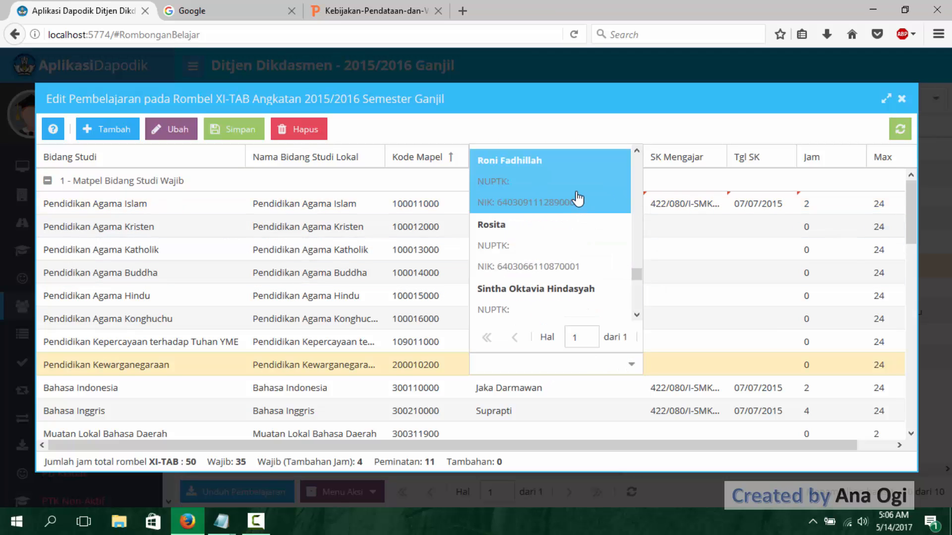
click(578, 199)
click(708, 366)
text(SMKN6/VII/2015)
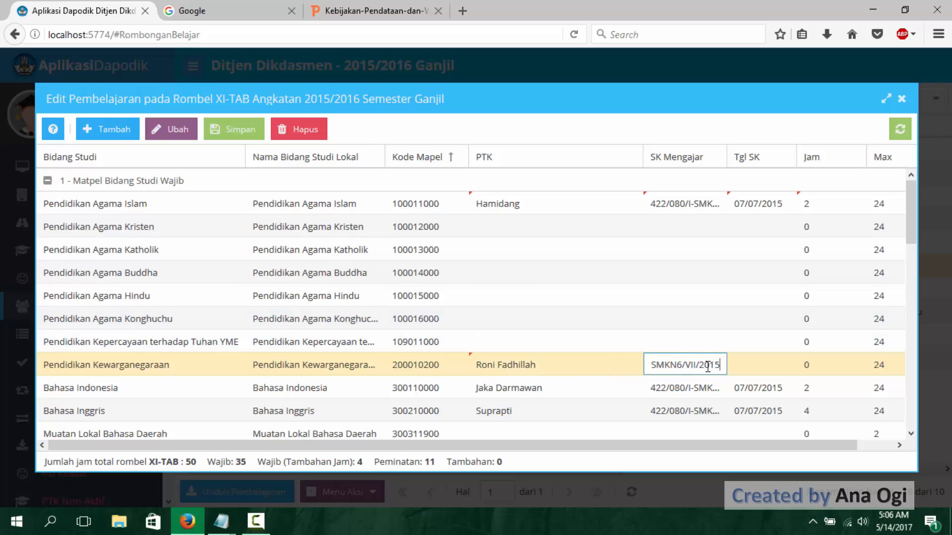
- Try to enter 07/072015 as the Tgl SK for Pendidikan Kewarganegaraan and set its Jam to 2
click(742, 366)
text(07/0)
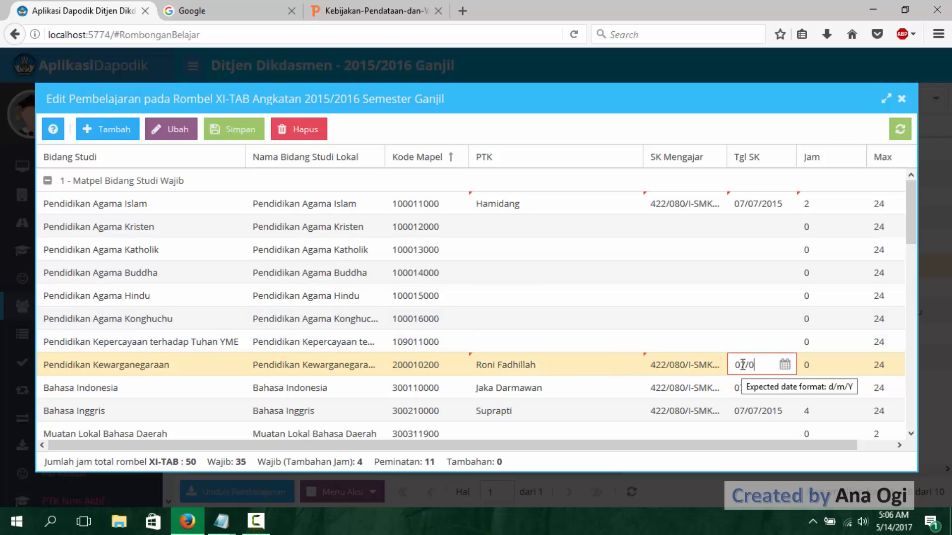
text(72015)
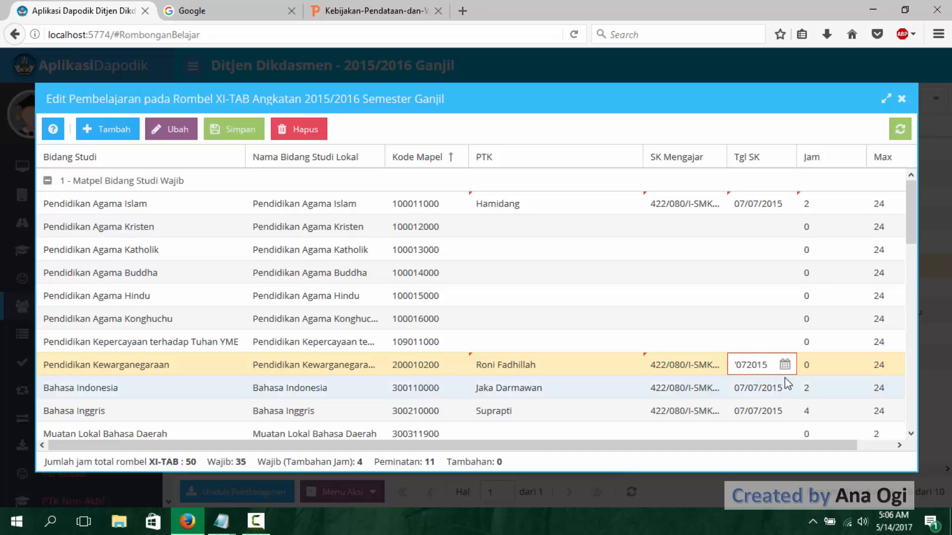
click(818, 367)
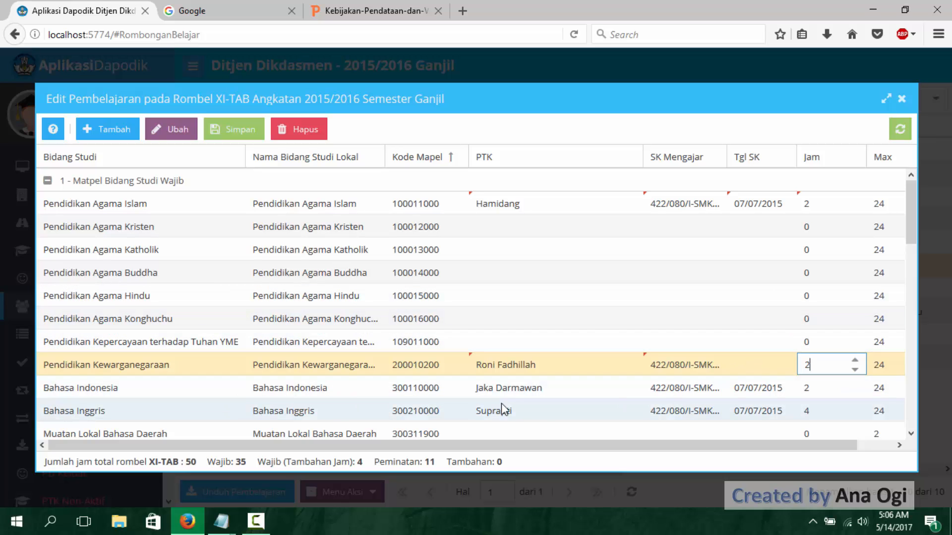
scroll(912, 230, down, 3)
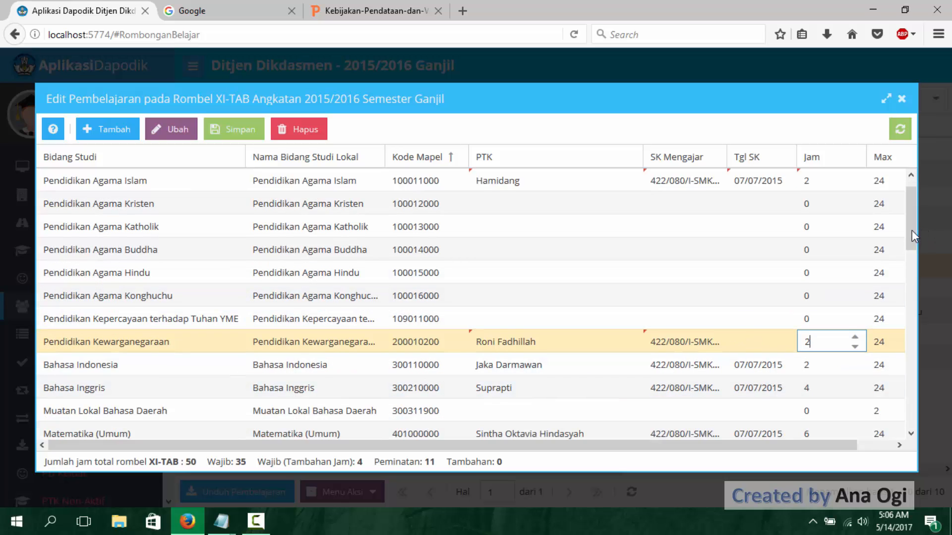
scroll(915, 249, down, 5)
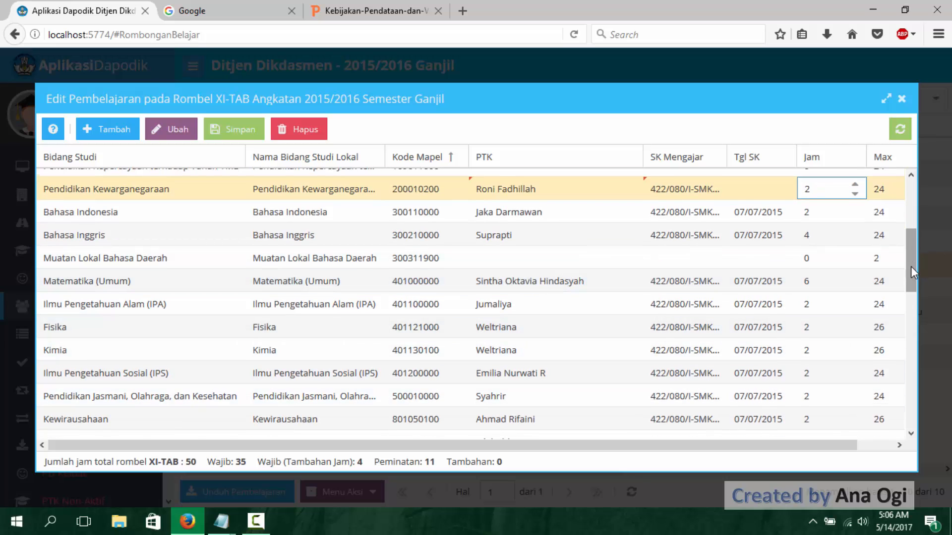
- Review the XI-TAB subject rows, save the Pembelajaran changes and dismiss all the notification pop-ups
drag(912, 267, 919, 302)
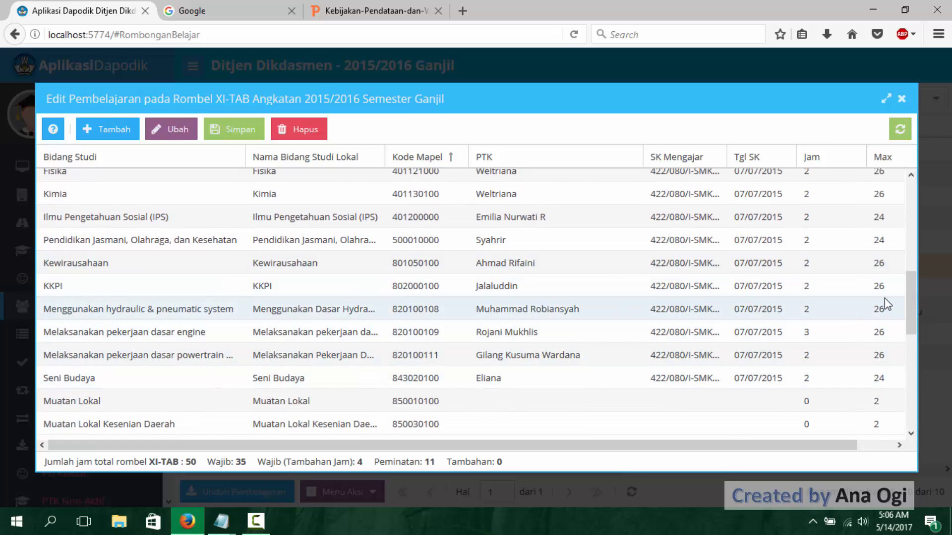
drag(913, 296, 918, 332)
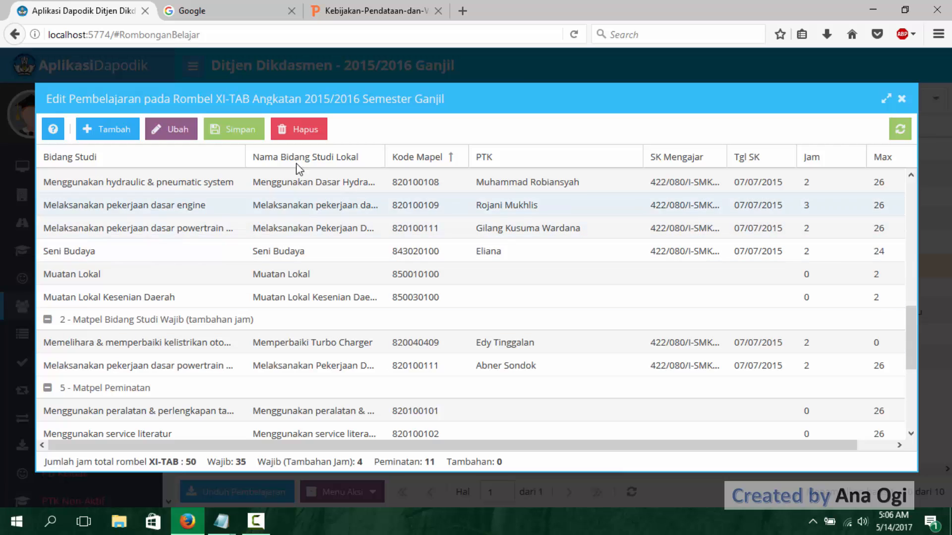
click(242, 131)
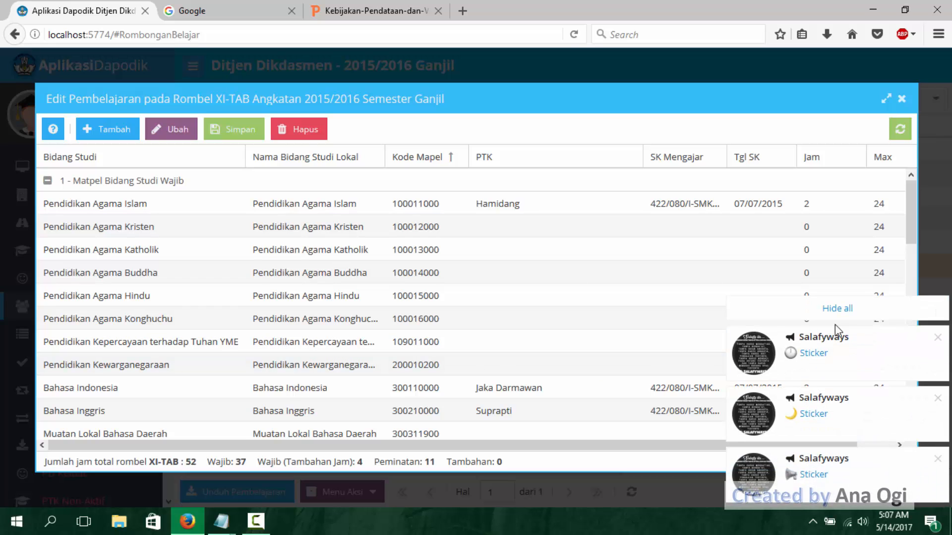
click(836, 311)
- Reassign the PTK teacher for Pendidikan Kewarganegaraan in XI-TAB and paste the copied SK Mengajar number again
click(539, 370)
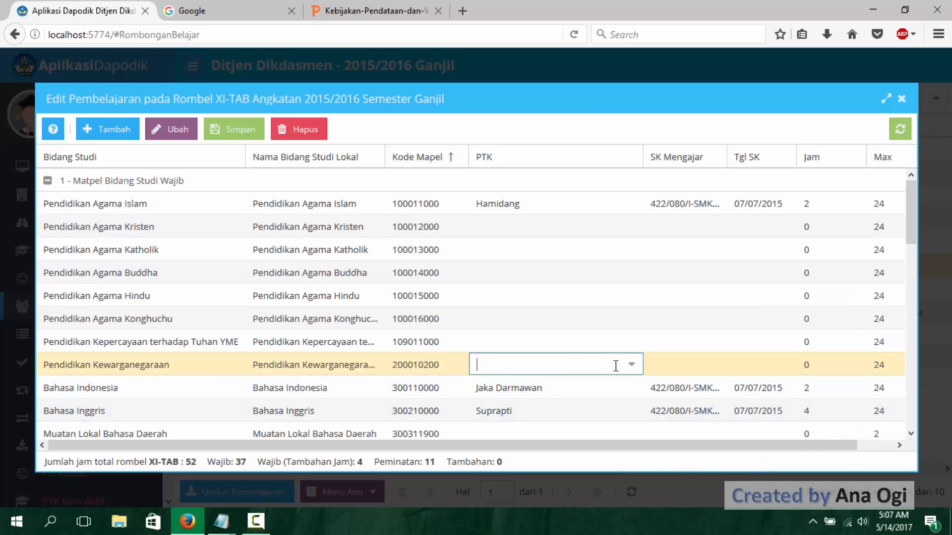
click(626, 365)
click(570, 203)
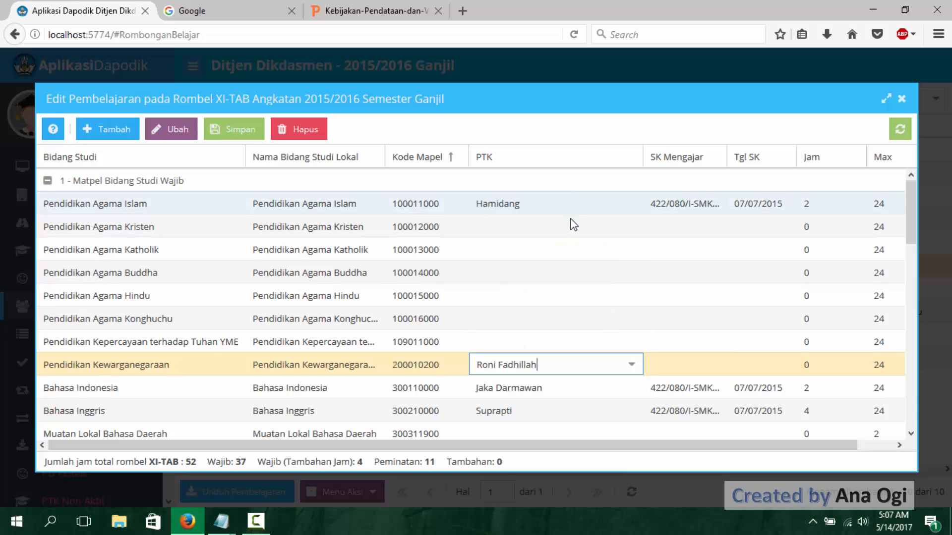
click(680, 362)
key(ctrl+v)
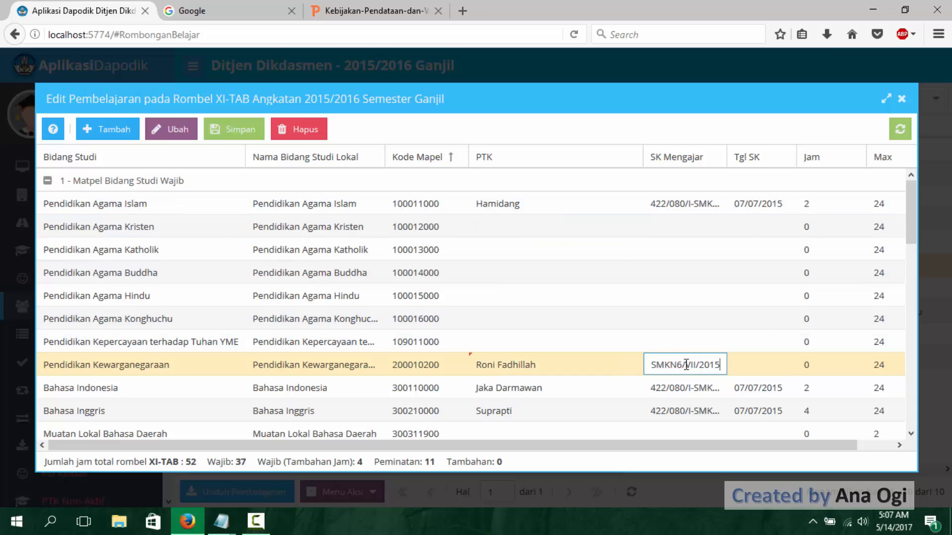
- Set Tgl SK to 07/07/2015 and Jam to 2 for Pendidikan Kewarganegaraan in XI-TAB, and save and close the Pembelajaran window
click(749, 367)
text(07/)
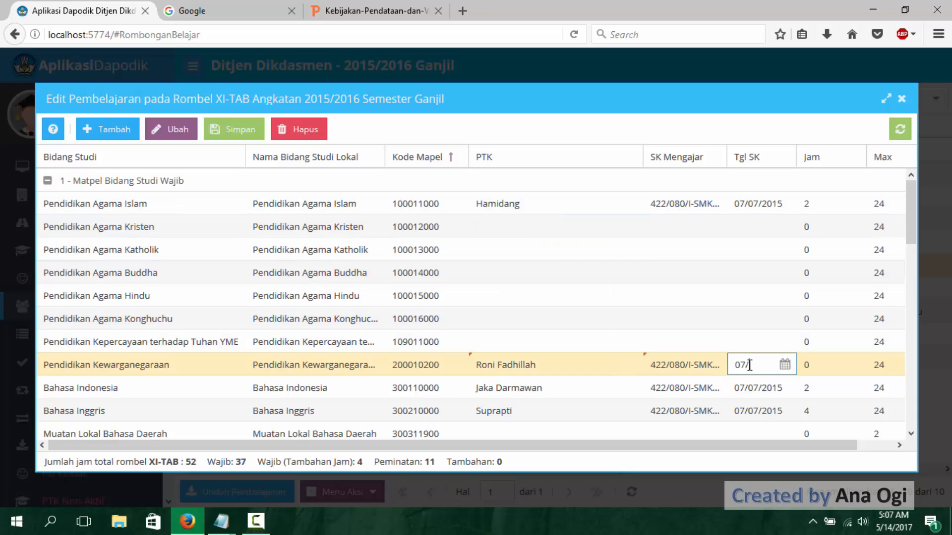
text(07/2015)
click(821, 364)
key(BackSpace)
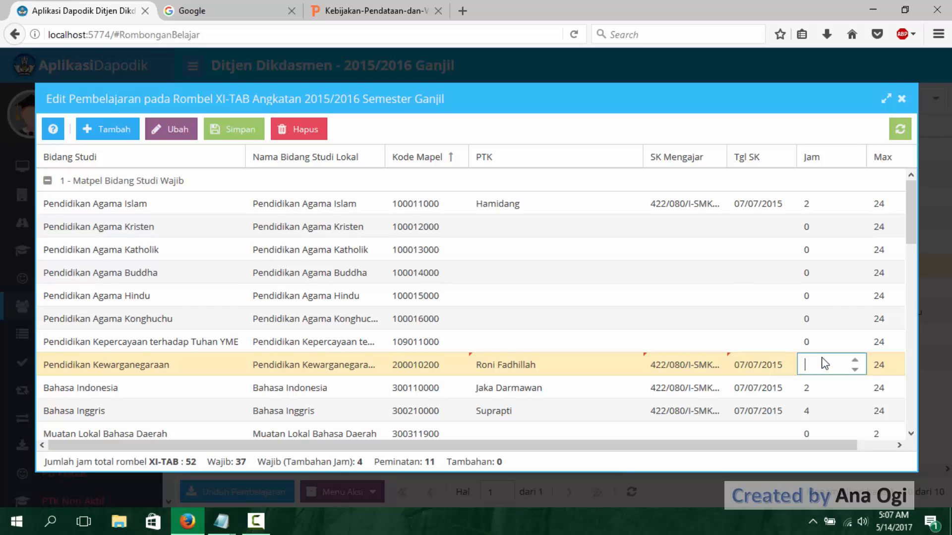
click(241, 133)
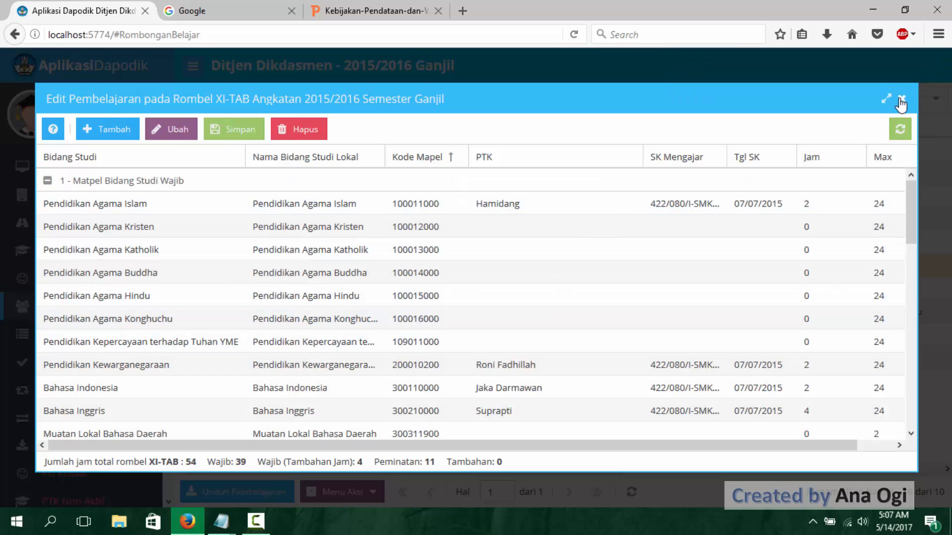
click(902, 100)
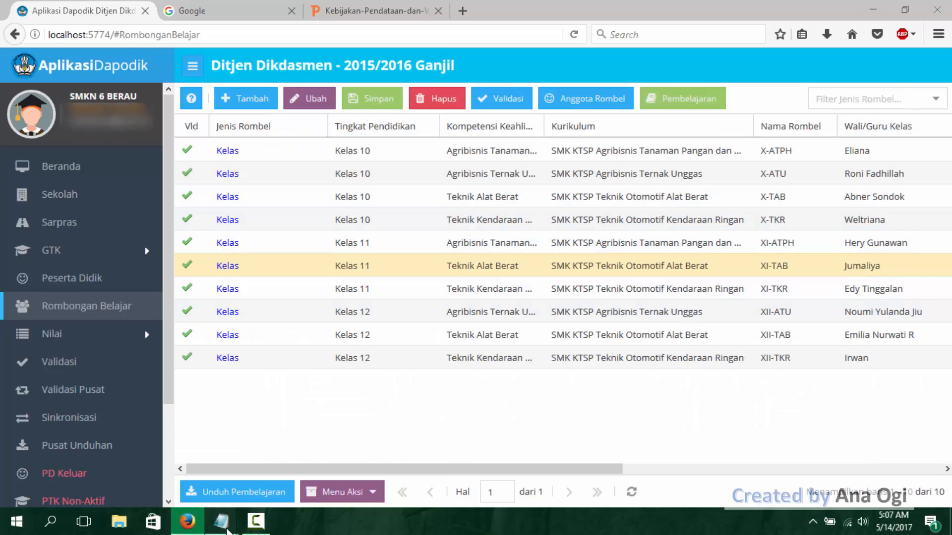
- Switch to the Notepad notes and check which subjects are listed as missing for Kelas XI ATPH
mouse_move(222, 521)
click(343, 452)
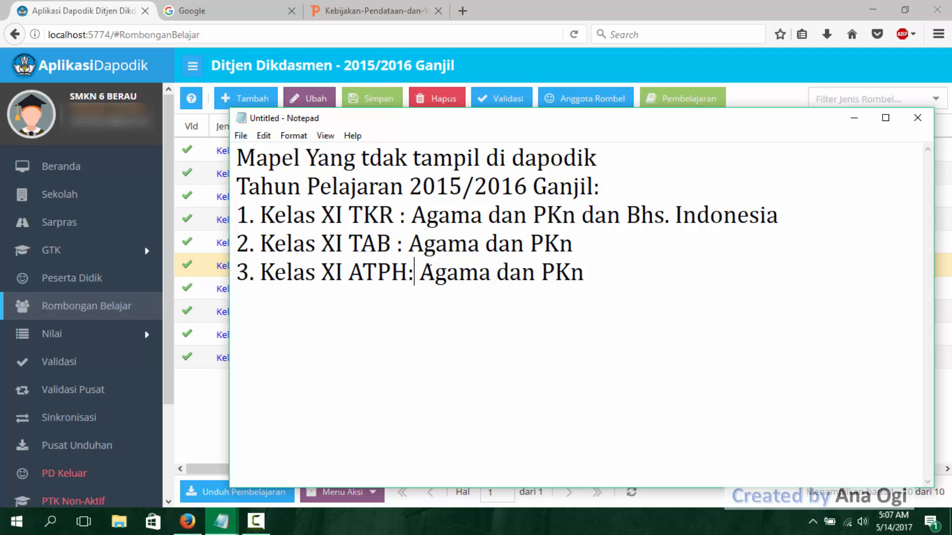
drag(420, 273, 554, 281)
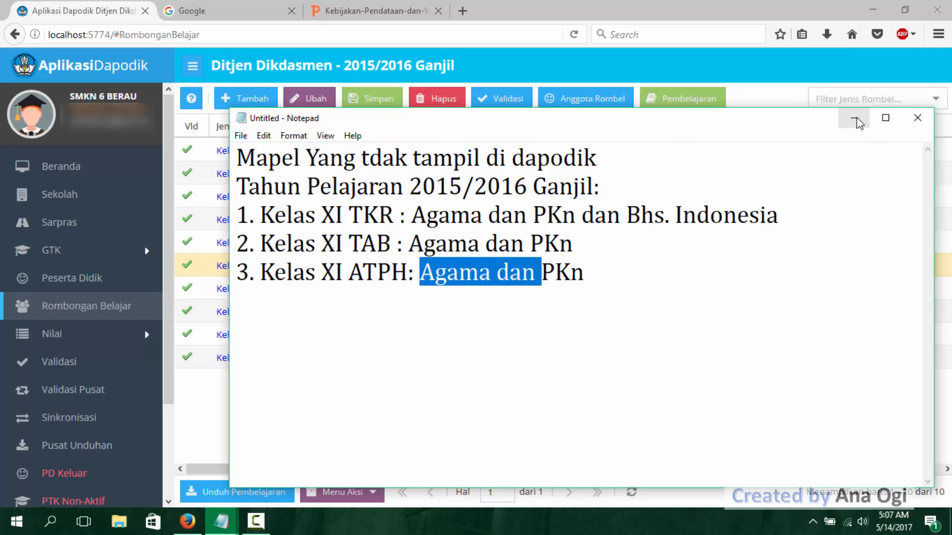
click(854, 118)
- Open the Pembelajaran of rombel XI-ATPH and review its full subject list for rows lacking a teacher and hours
click(642, 243)
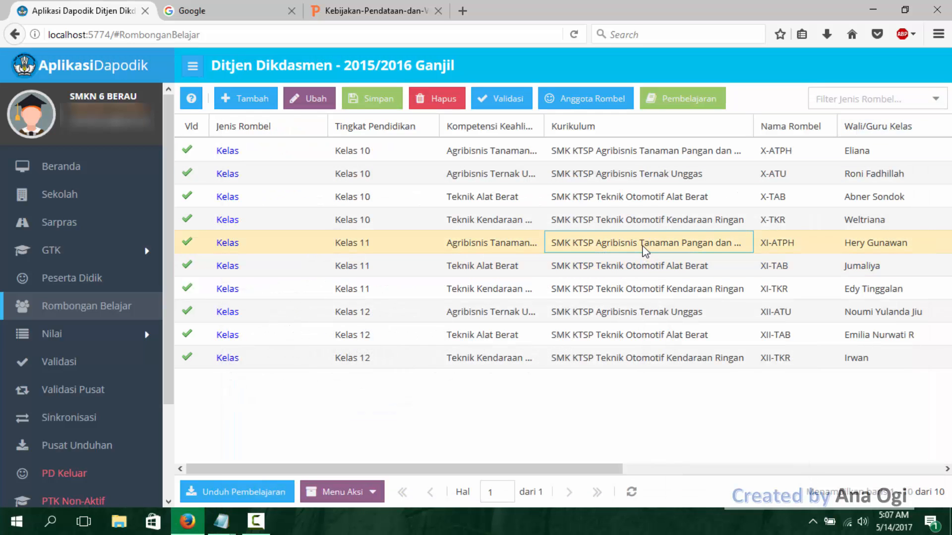
click(701, 102)
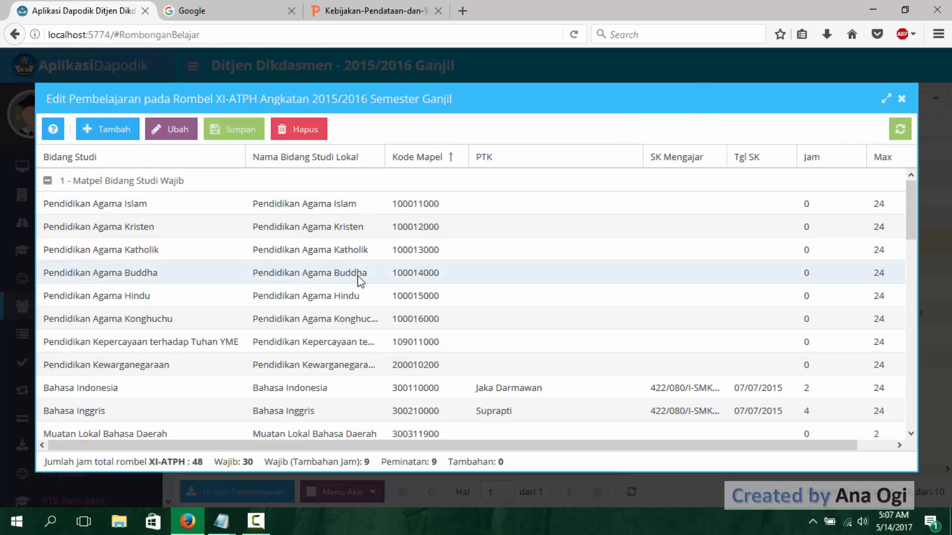
scroll(360, 274, down, 4)
scroll(366, 269, down, 4)
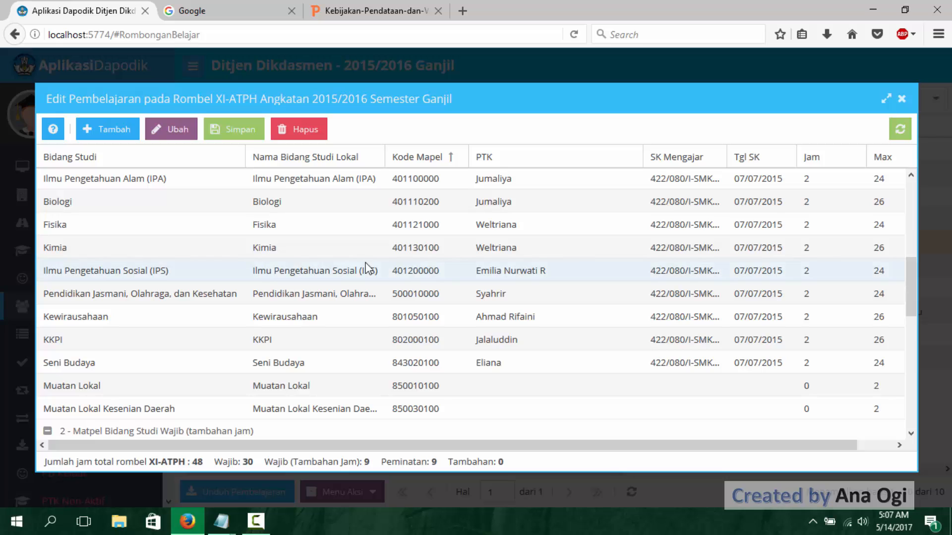
scroll(367, 269, down, 3)
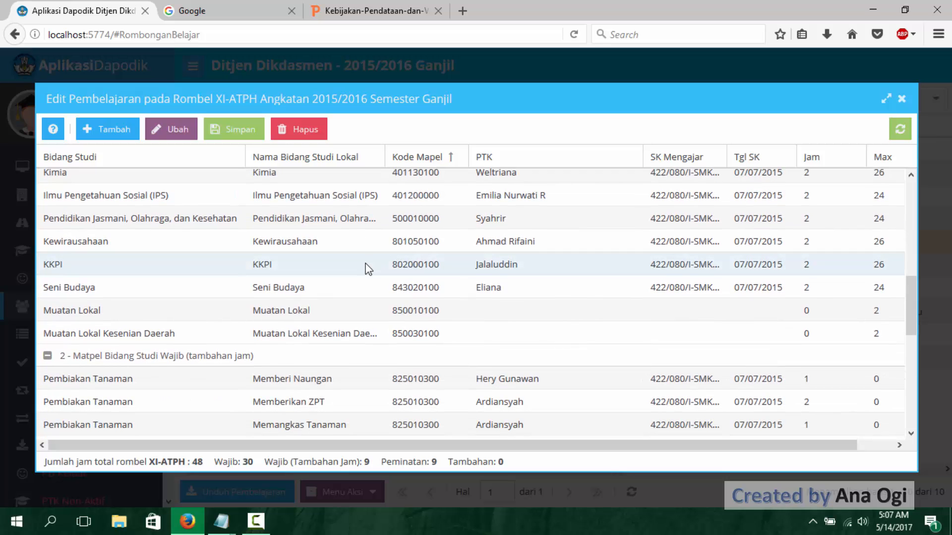
scroll(368, 269, down, 5)
scroll(368, 270, down, 3)
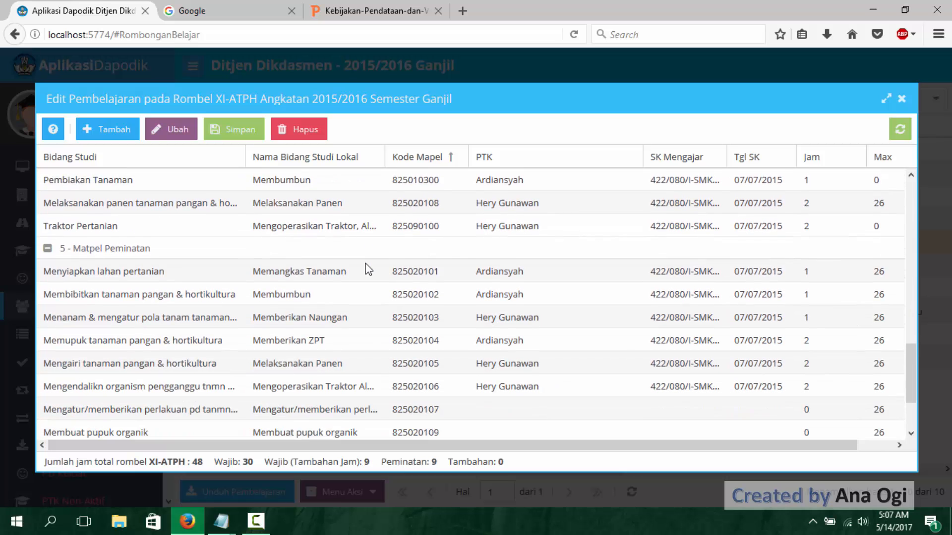
scroll(368, 268, down, 3)
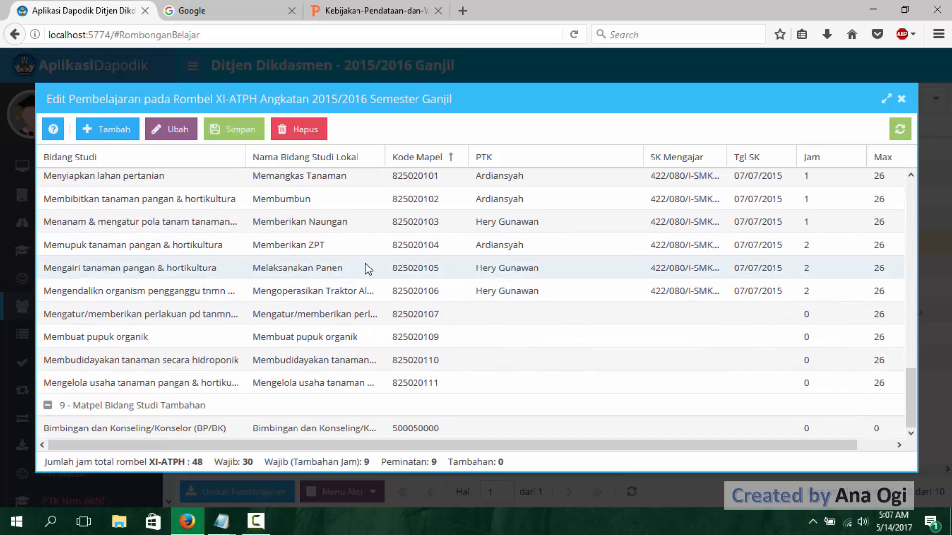
scroll(368, 268, up, 12)
scroll(368, 268, up, 2)
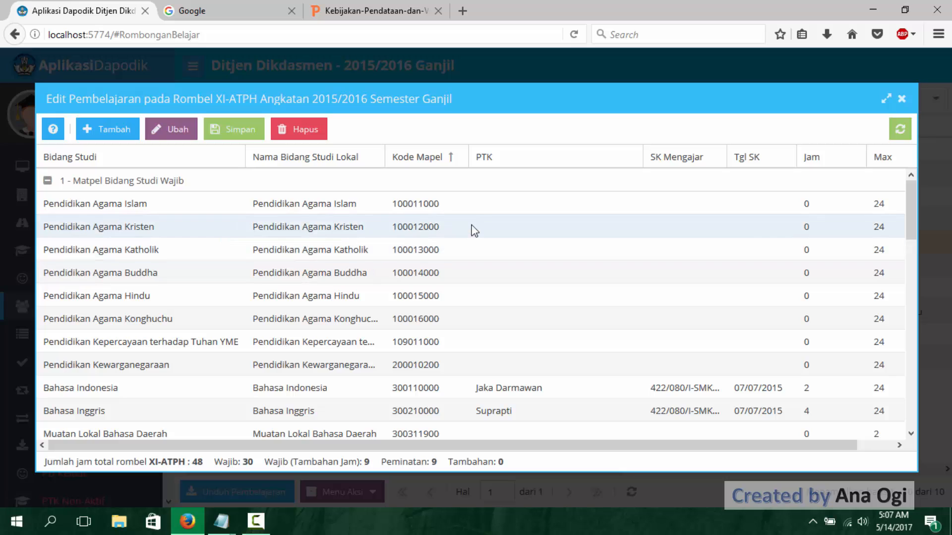
- Assign the PTK teacher for Pendidikan Agama Islam in XI-ATPH and paste the copied SK Mengajar number
double_click(544, 203)
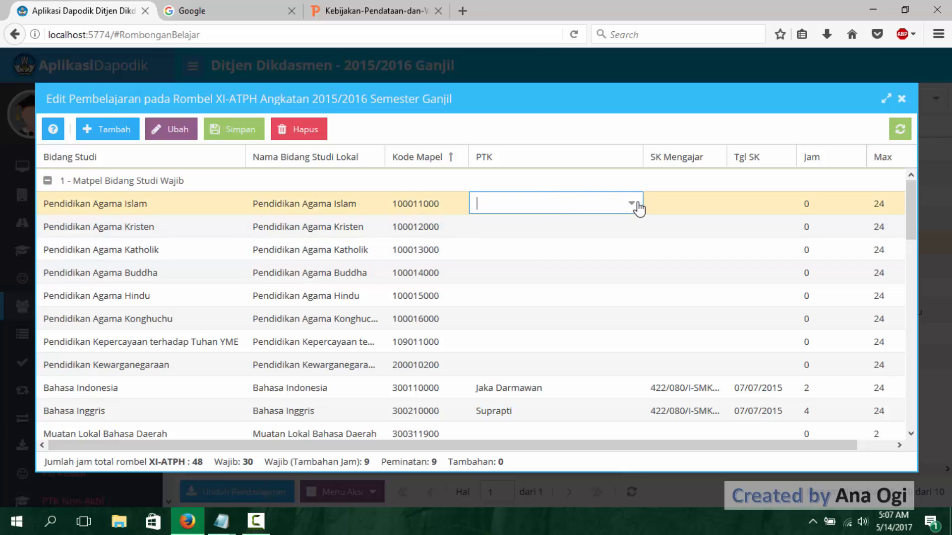
click(633, 203)
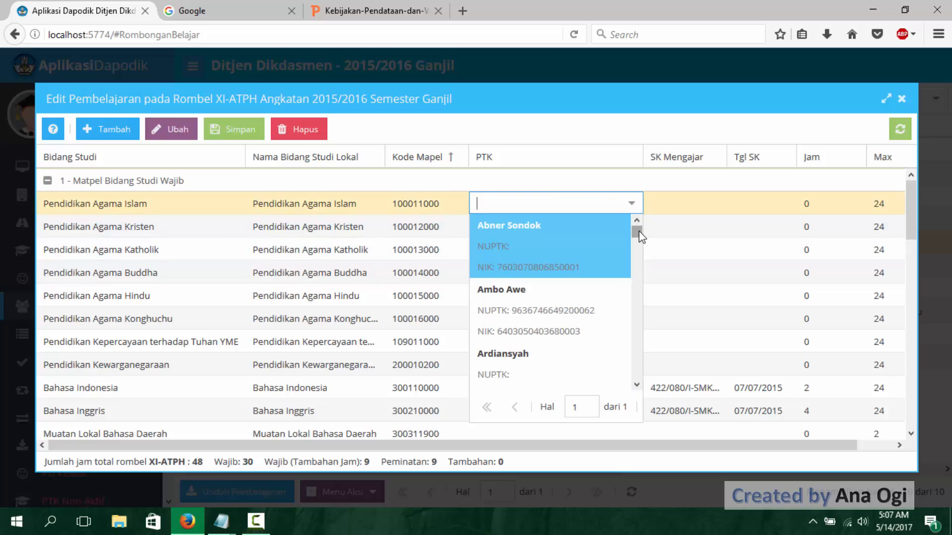
drag(640, 235, 641, 275)
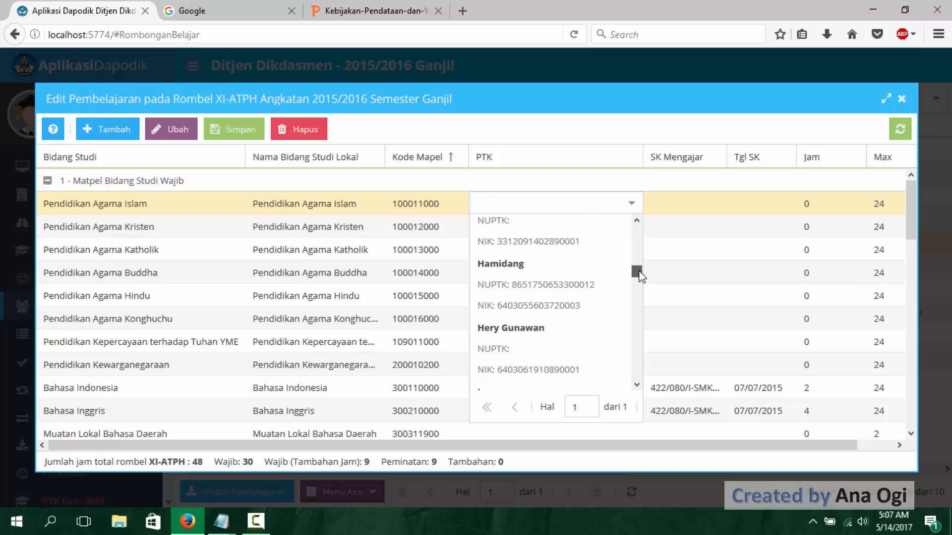
click(590, 298)
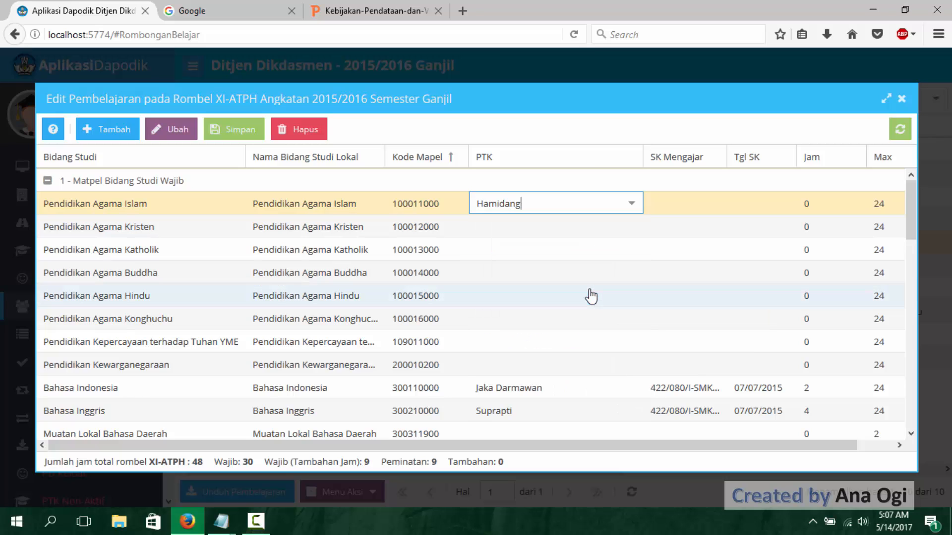
click(689, 208)
key(ctrl+v)
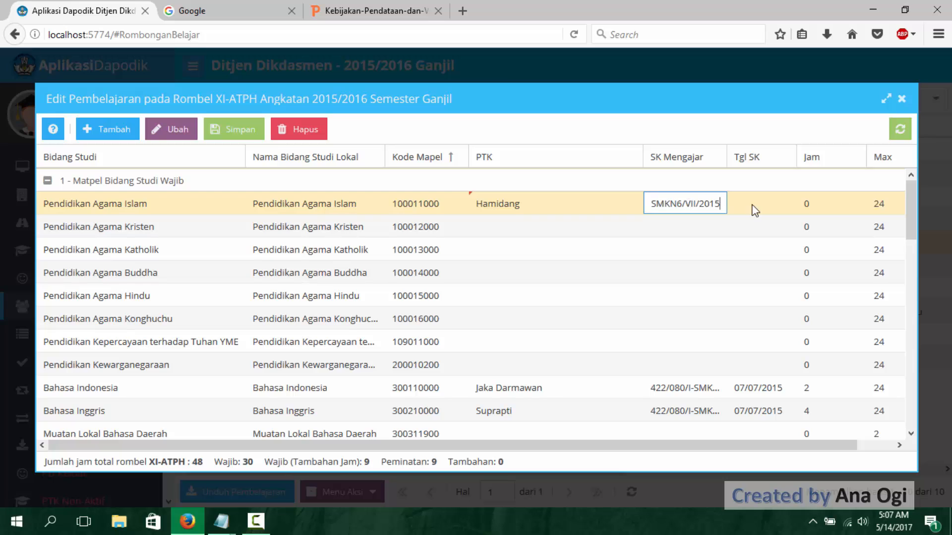
- Set Tgl SK to 07/07/2015 and Jam to 2 for Pendidikan Agama Islam in XI-ATPH
click(753, 203)
text(07/07)
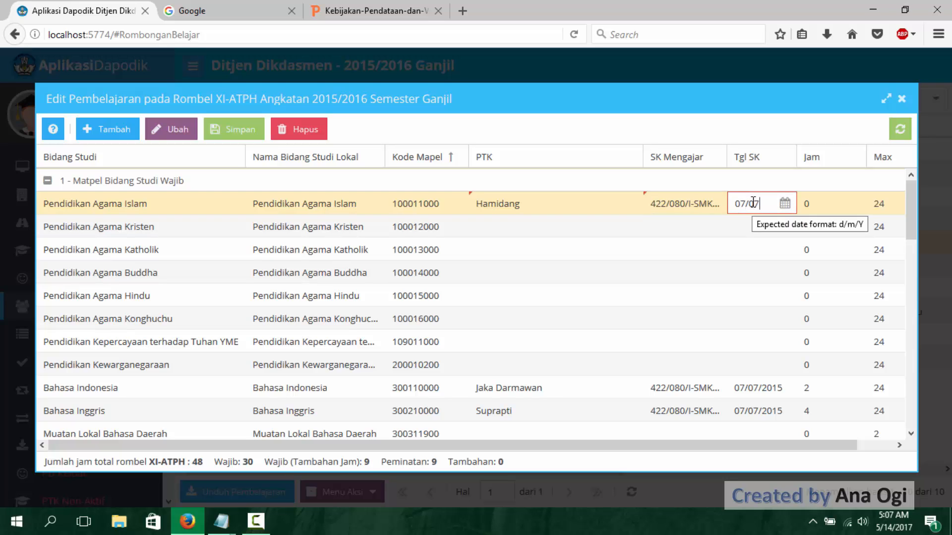
text(/2015)
click(815, 201)
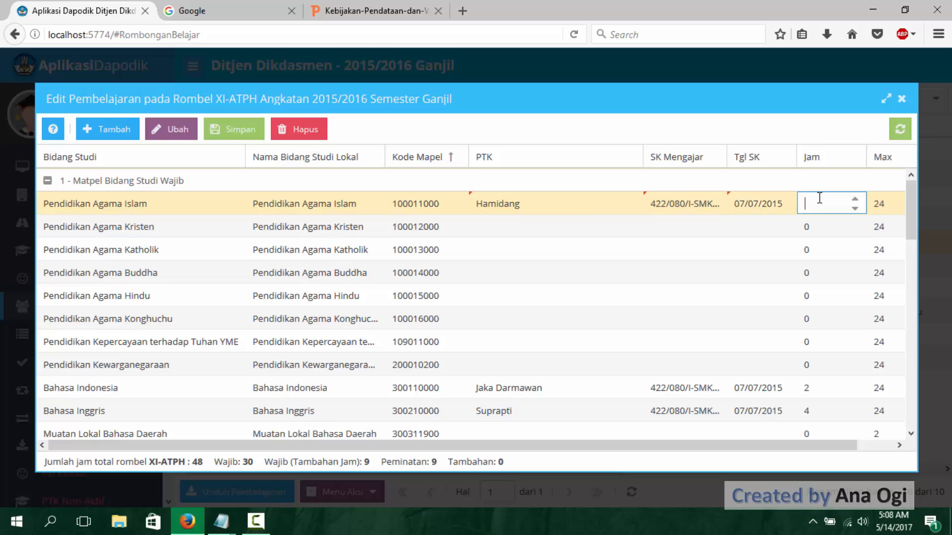
text(2)
- Assign the PTK teacher for Pendidikan Kewarganegaraan in XI-ATPH and paste the copied SK Mengajar number
click(606, 359)
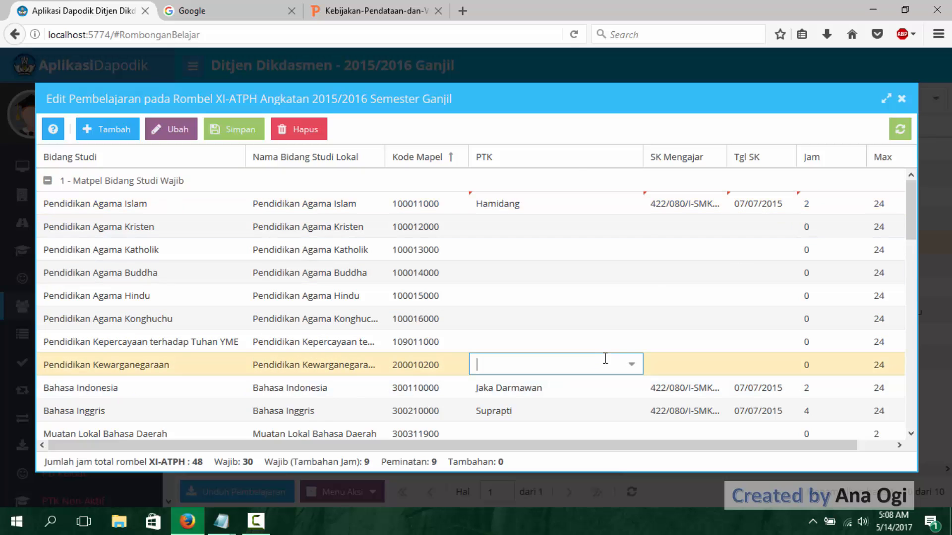
click(626, 363)
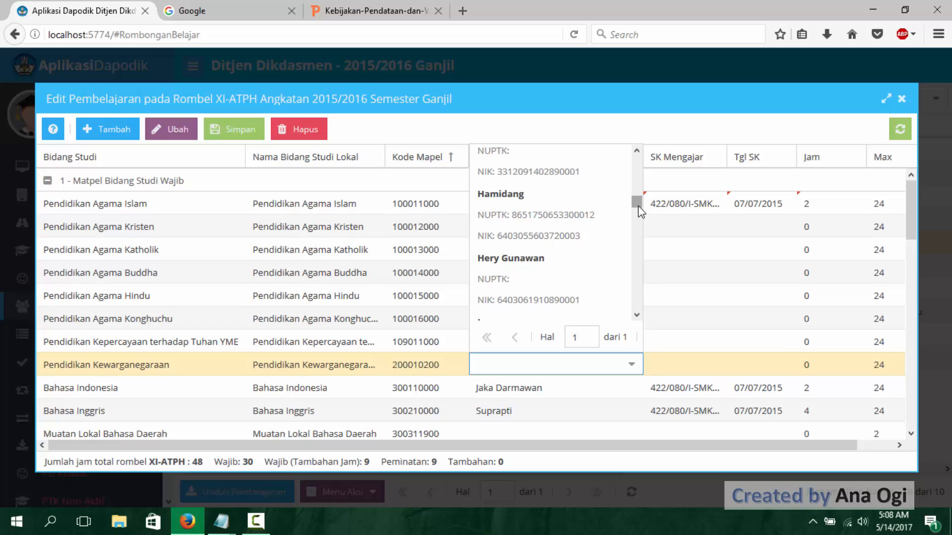
drag(638, 206, 637, 272)
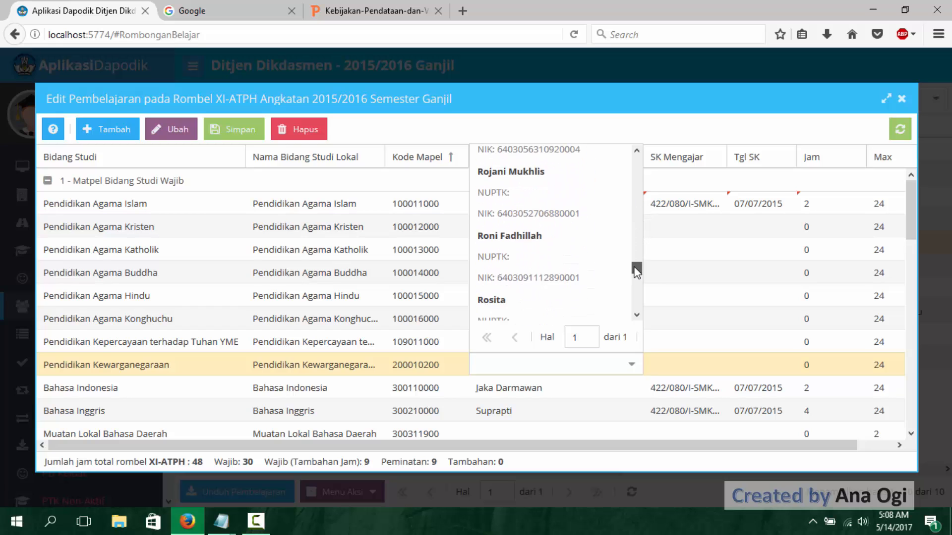
click(565, 260)
click(684, 361)
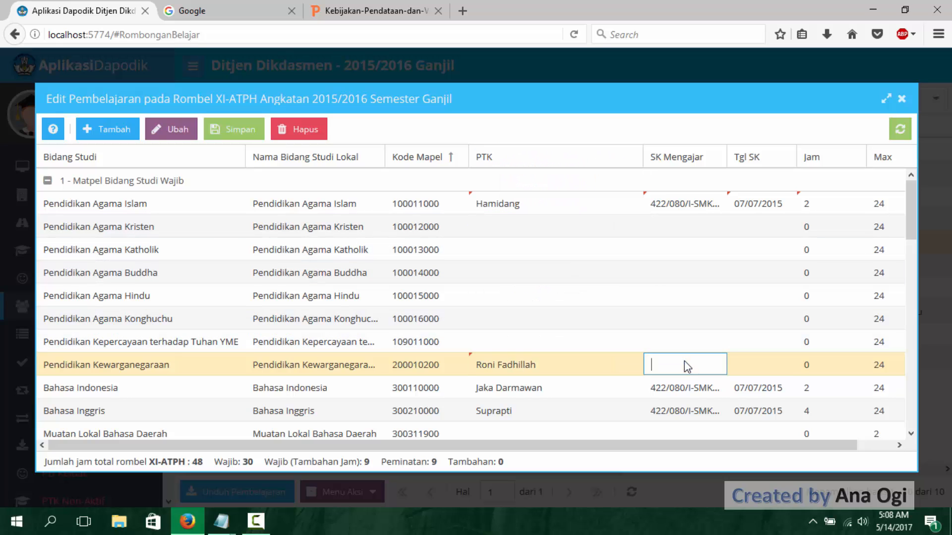
key(ctrl+v)
- Set Tgl SK to 07/07/2015 and Jam to 2 for Pendidikan Kewarganegaraan in XI-ATPH, and save the Pembelajaran
click(748, 365)
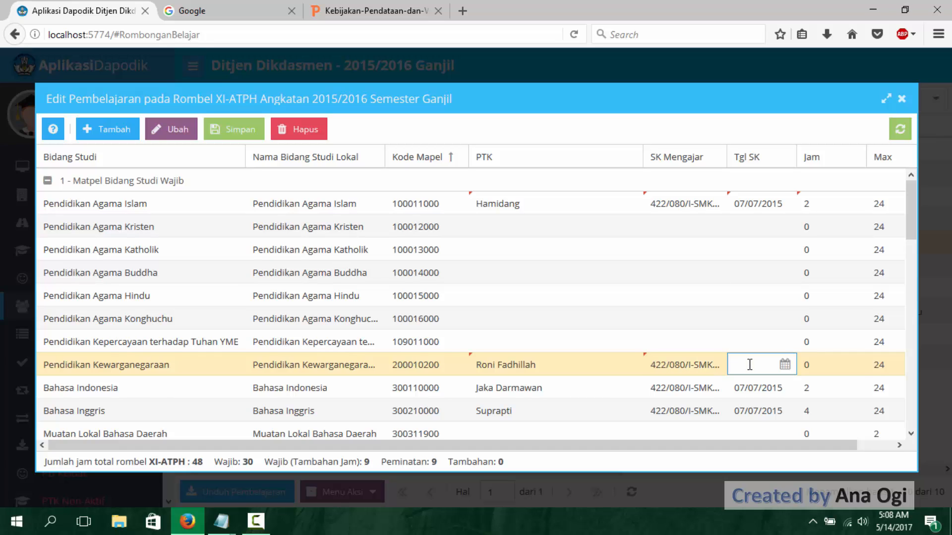
text(07/07/2)
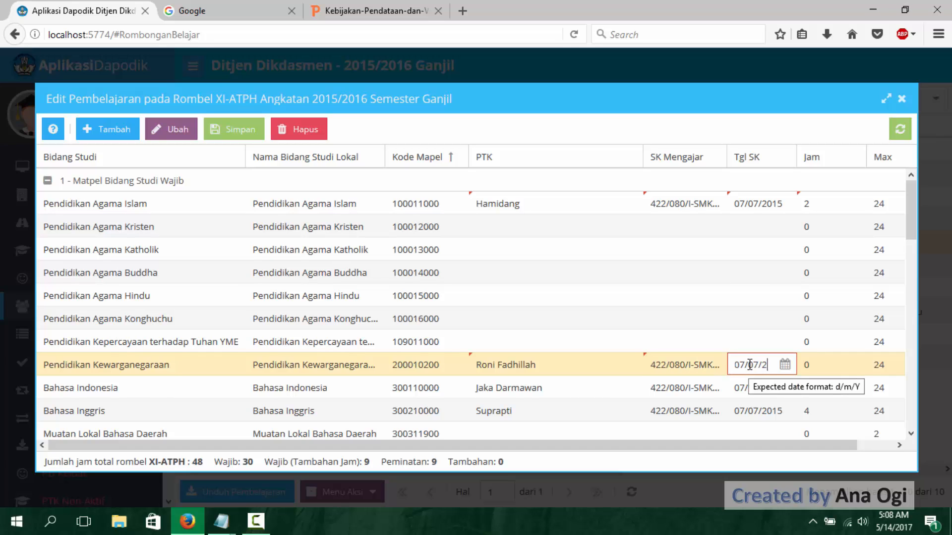
key(BackSpace)
key(BackSpace)
key(BackSpace)
key(BackSpace)
text(2015)
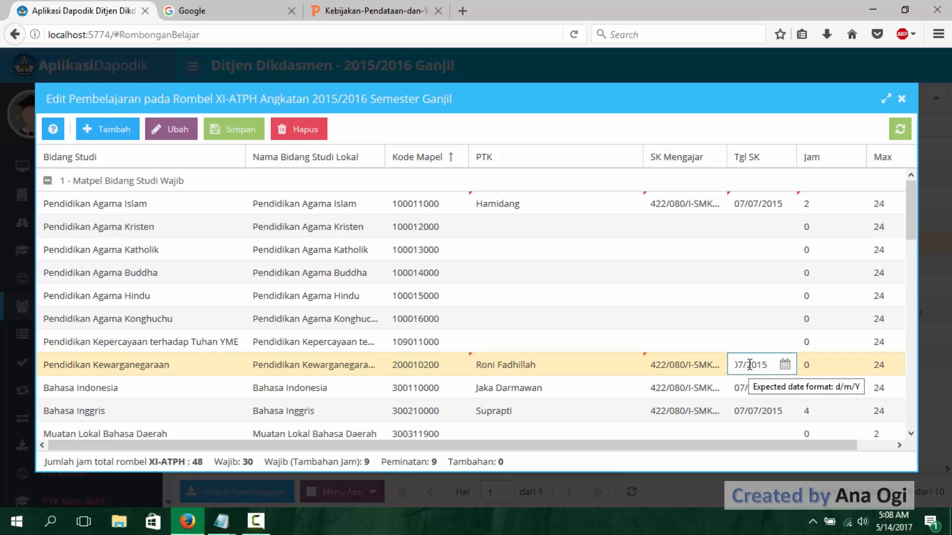
click(826, 365)
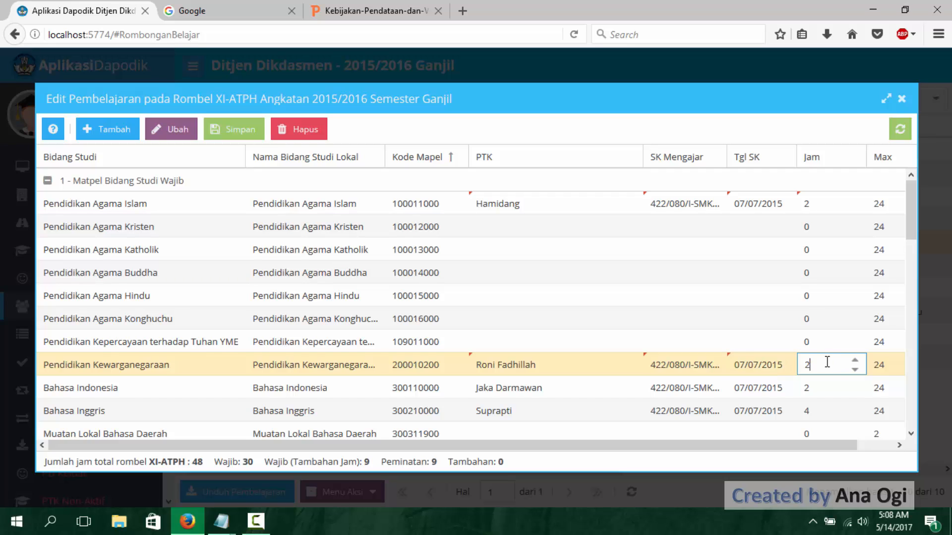
click(238, 143)
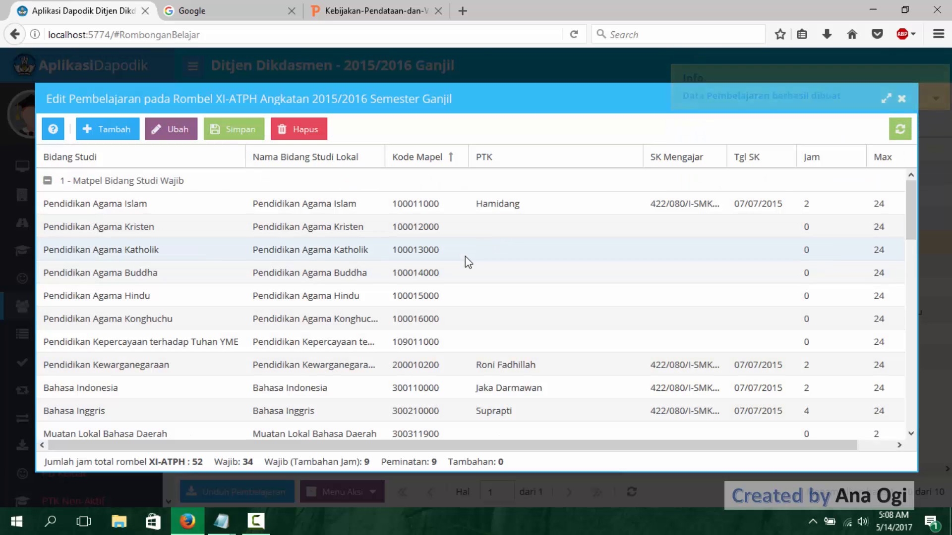
- Review the XI-ATPH Pembelajaran entries, close them, and log out of the 2015/2016 Ganjil session
click(465, 257)
scroll(505, 339, down, 3)
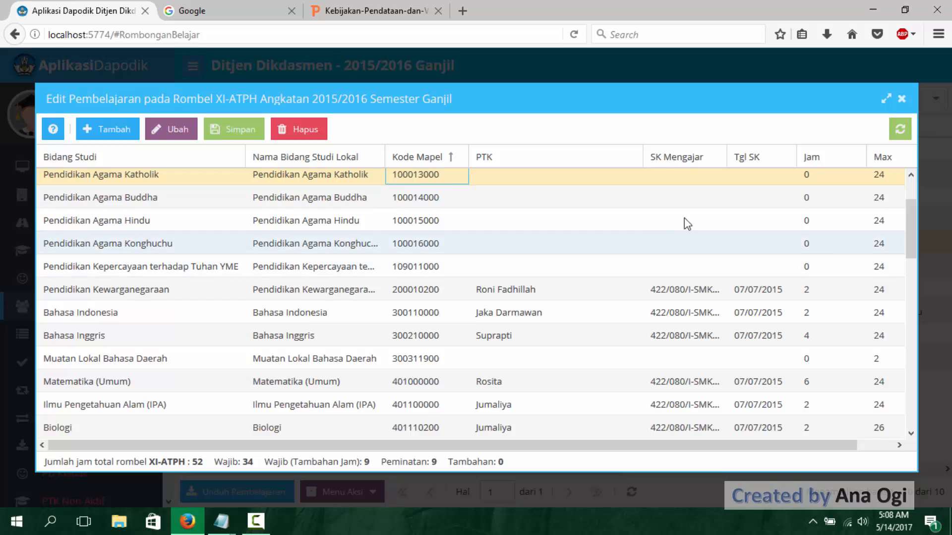
click(902, 99)
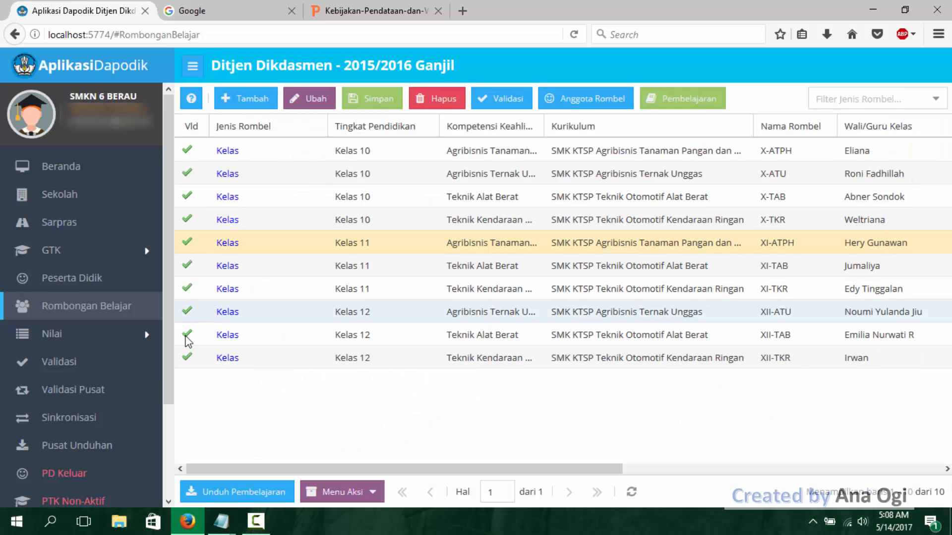
scroll(169, 483, down, 2)
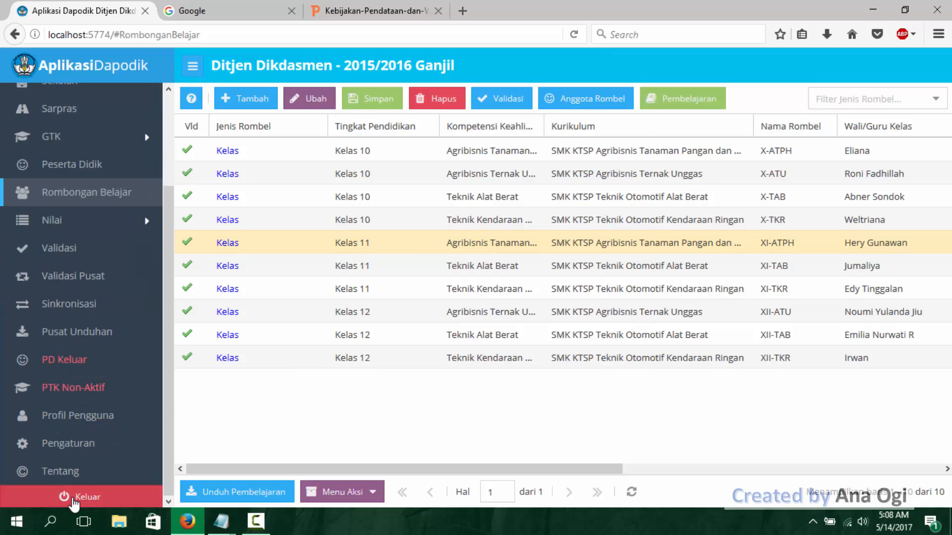
click(73, 499)
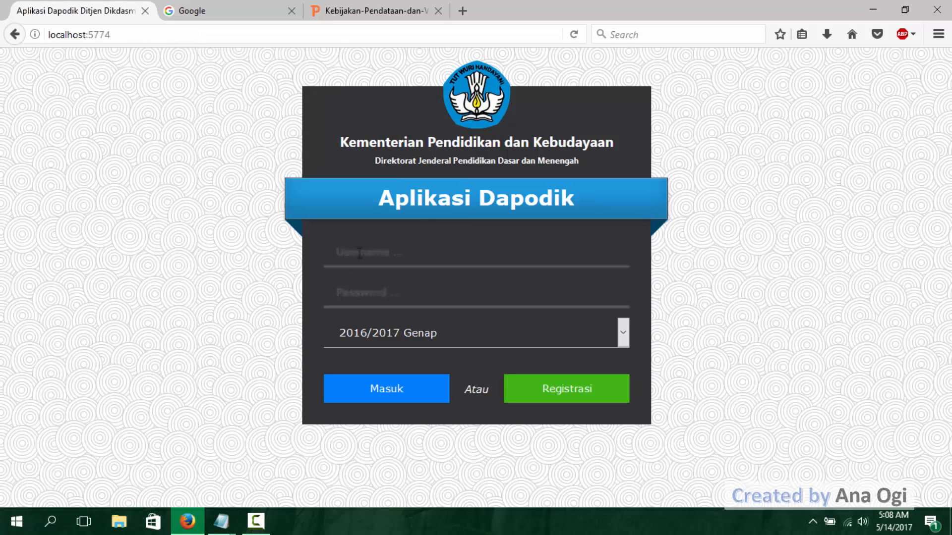
- Log in to semester 2016/2017 Genap with the account's username and password, without saving the login in the browser
click(360, 253)
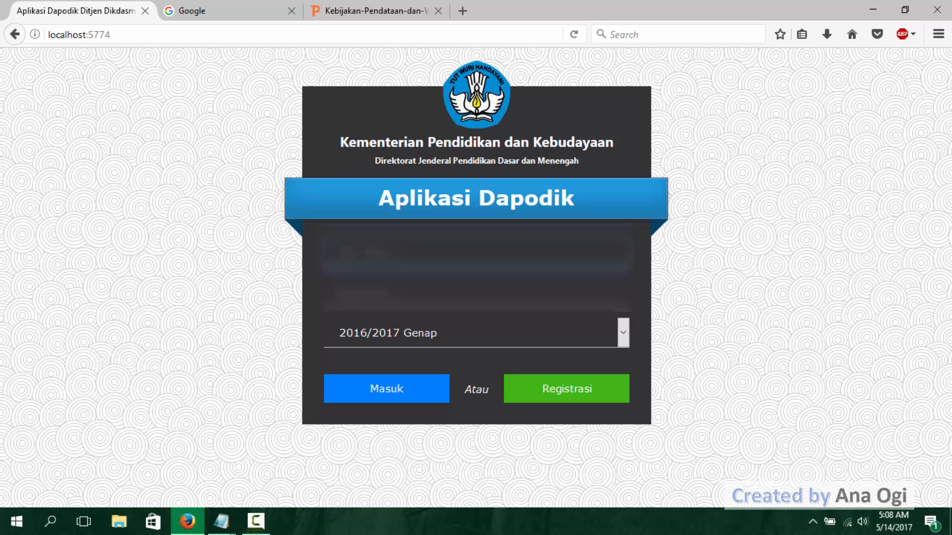
text(ogi)
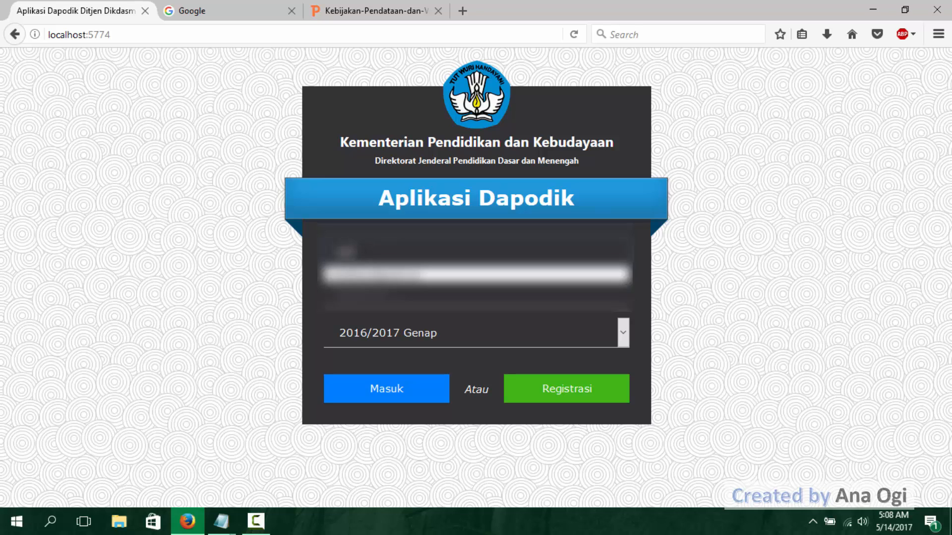
key(Down)
key(Return)
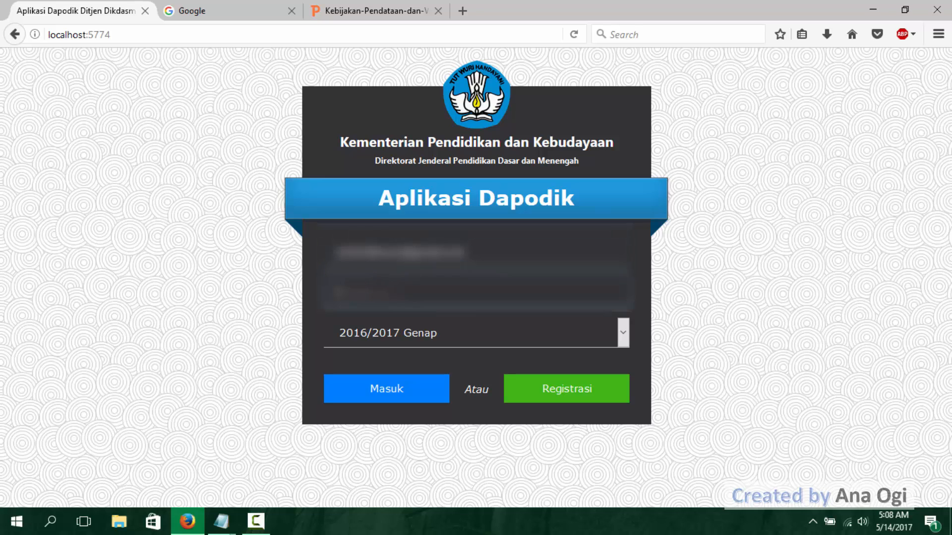
text(••••••••)
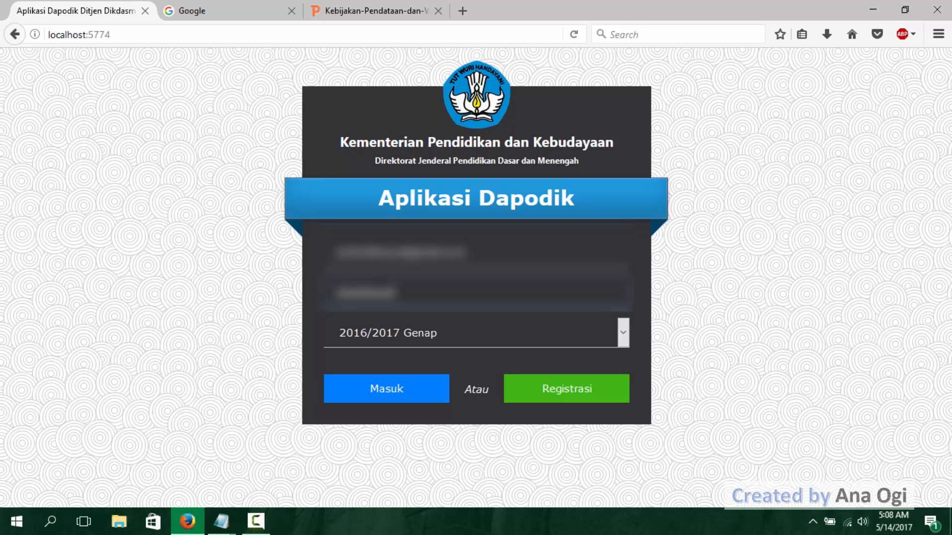
click(415, 378)
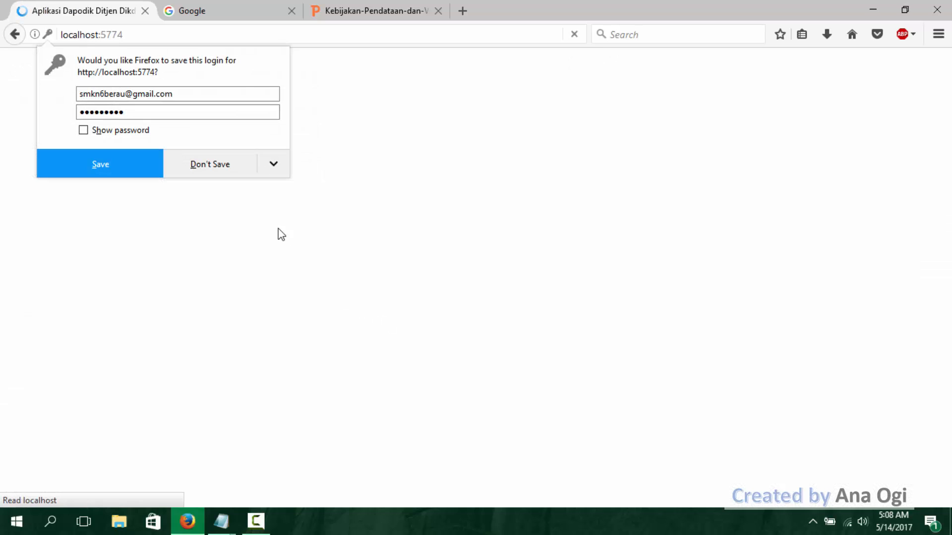
click(204, 166)
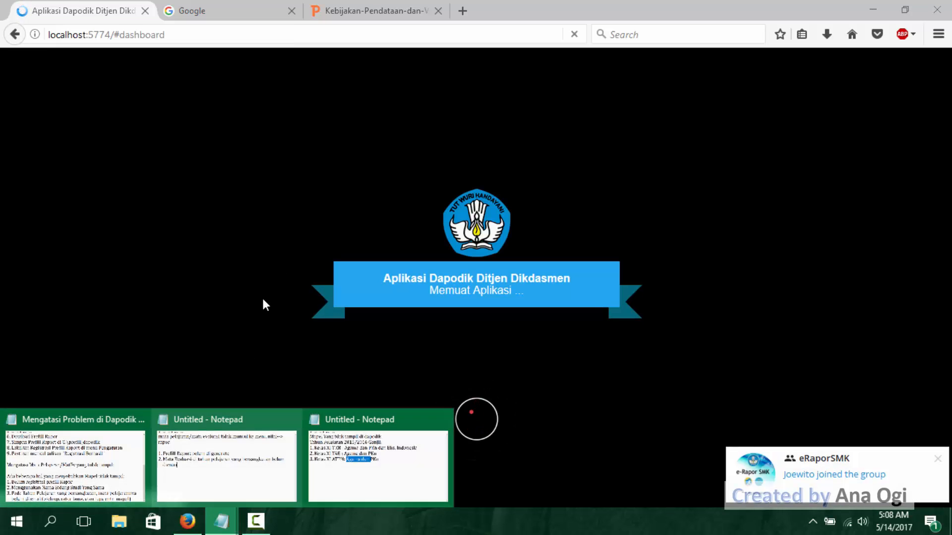
- Check the Notepad list of missing subjects for its Tahun Pelajaran, then minimize the note
click(348, 472)
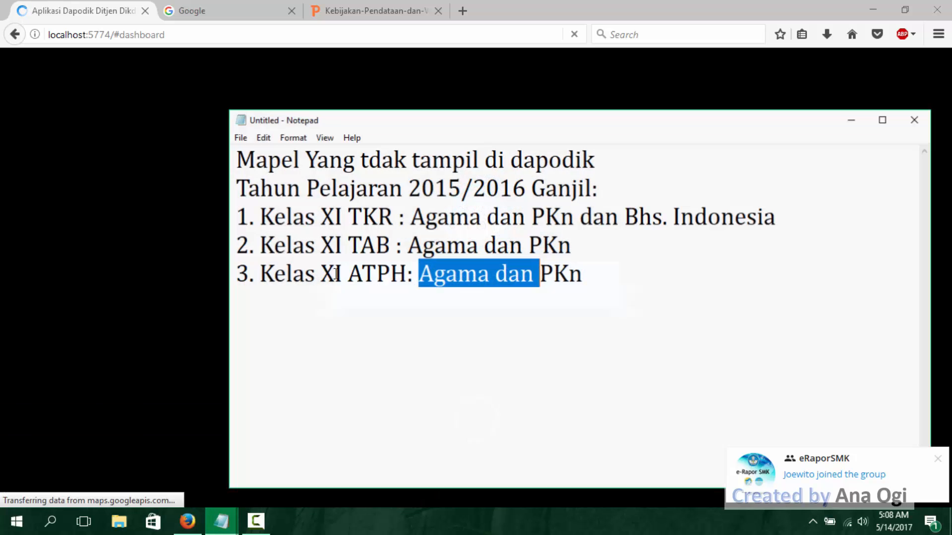
click(423, 190)
click(600, 188)
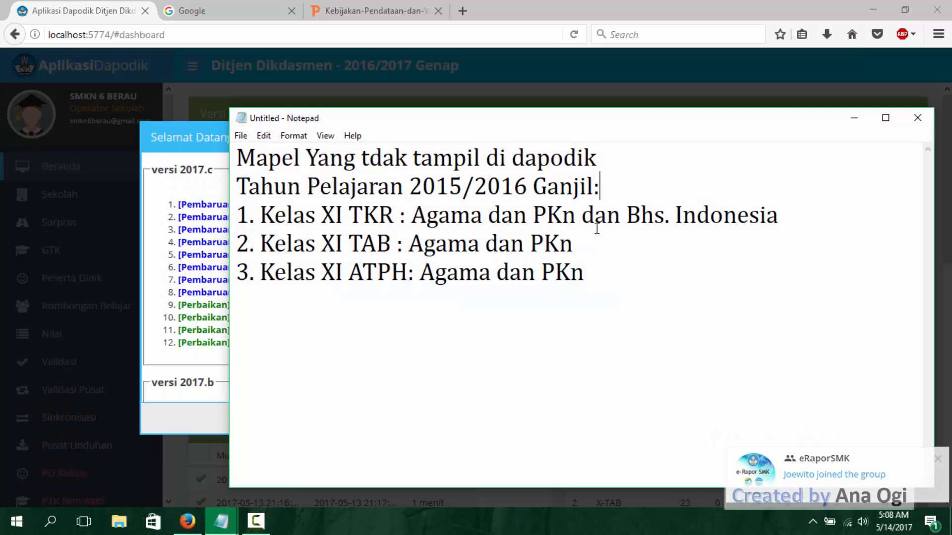
click(853, 118)
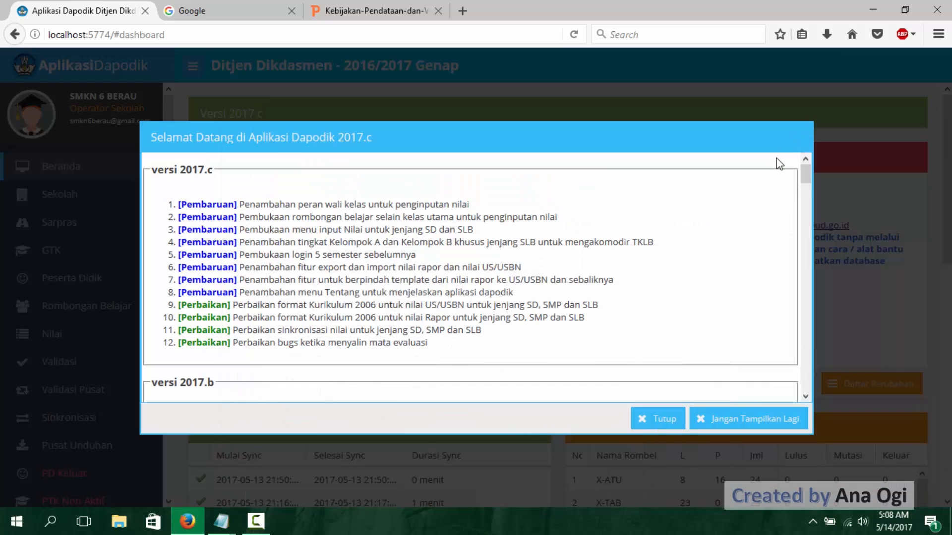
- Dismiss the welcome notice, open Nilai Rapor, and filter the Mata Evaluasi to semester 2015/2016 Ganjil
click(667, 419)
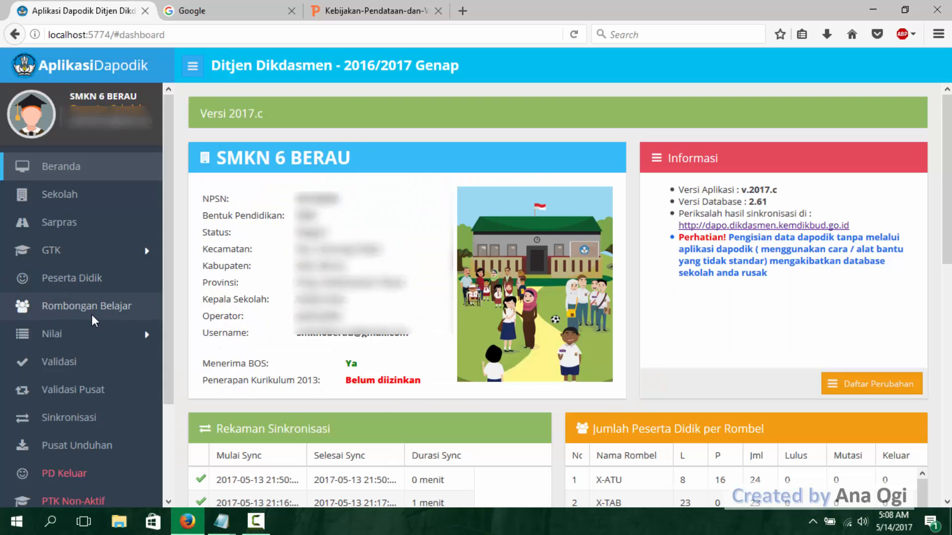
click(86, 335)
click(96, 359)
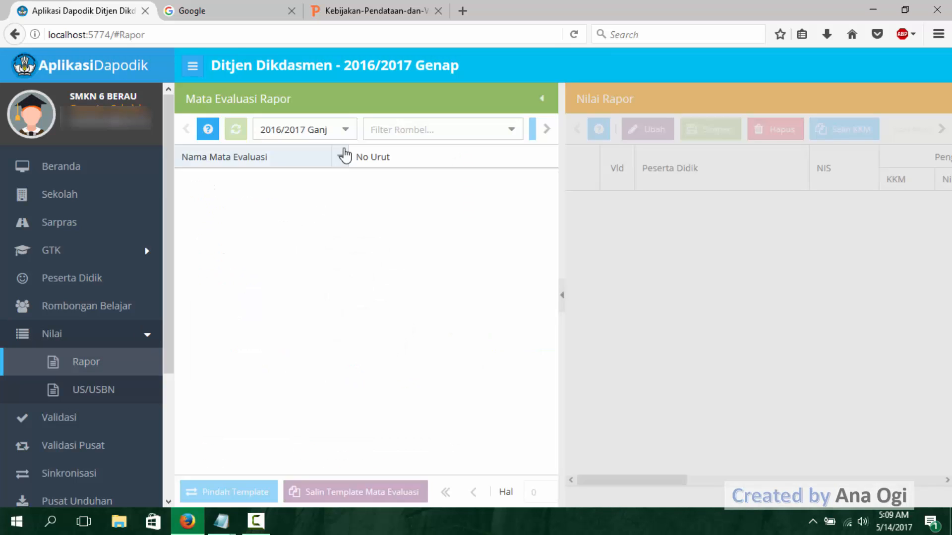
click(345, 129)
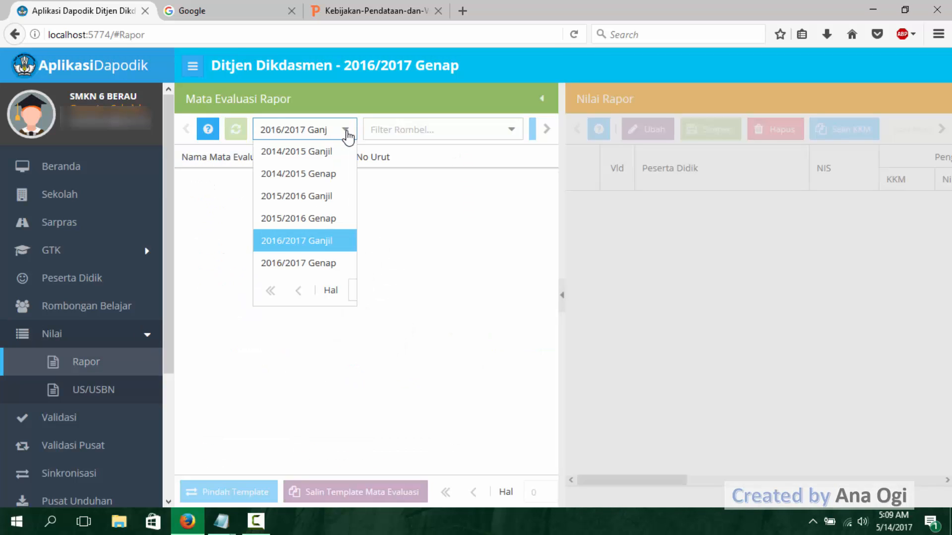
click(308, 197)
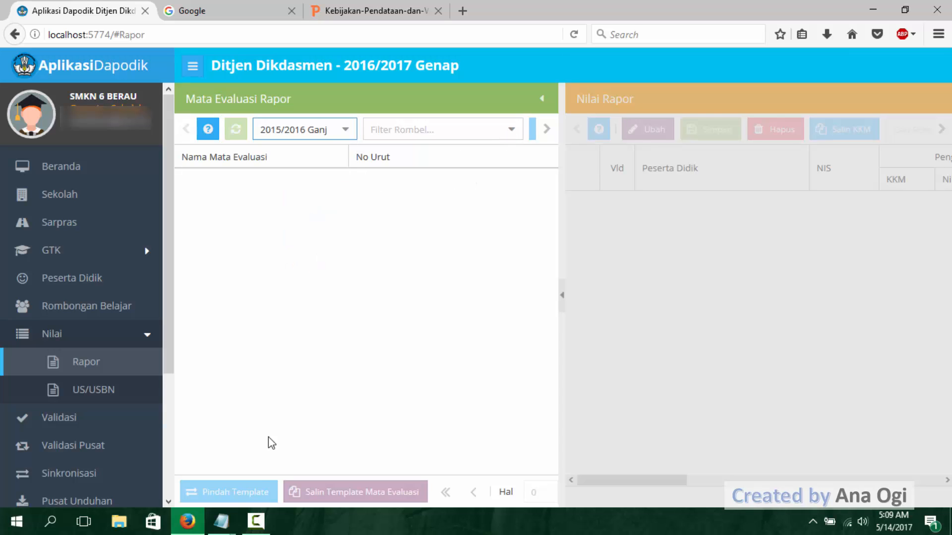
- Check the missing subjects noted for Kelas XI TKR and filter the Mata Evaluasi Rapor to rombel XI-TKR
mouse_move(221, 520)
click(361, 452)
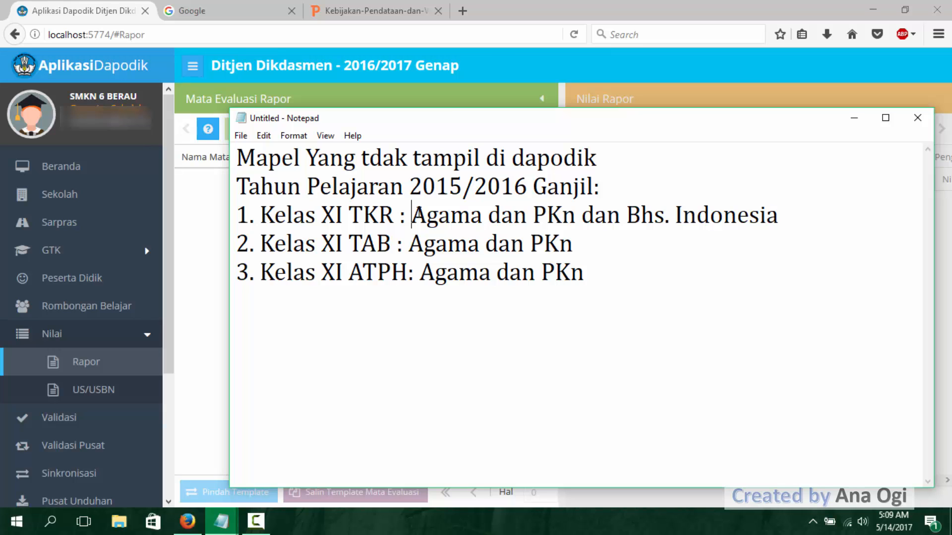
drag(412, 215, 756, 209)
click(149, 31)
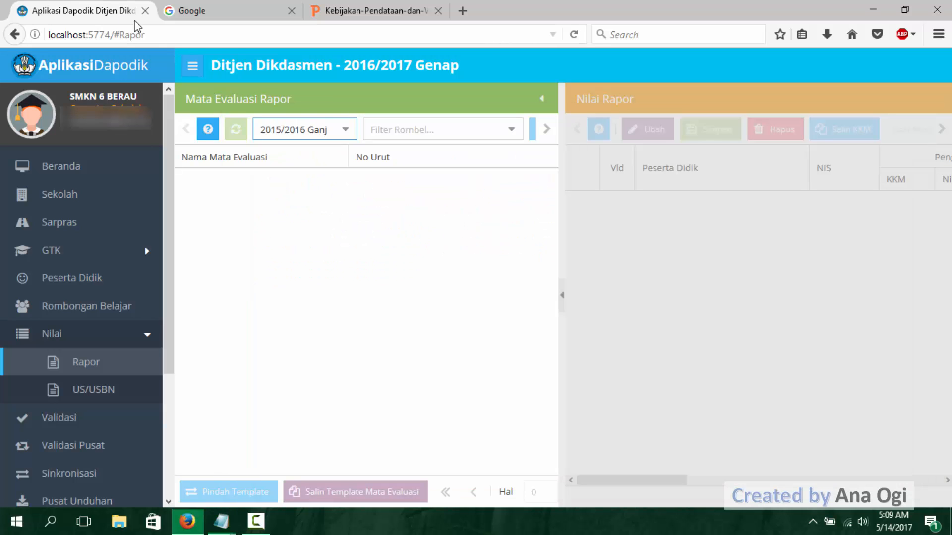
click(516, 130)
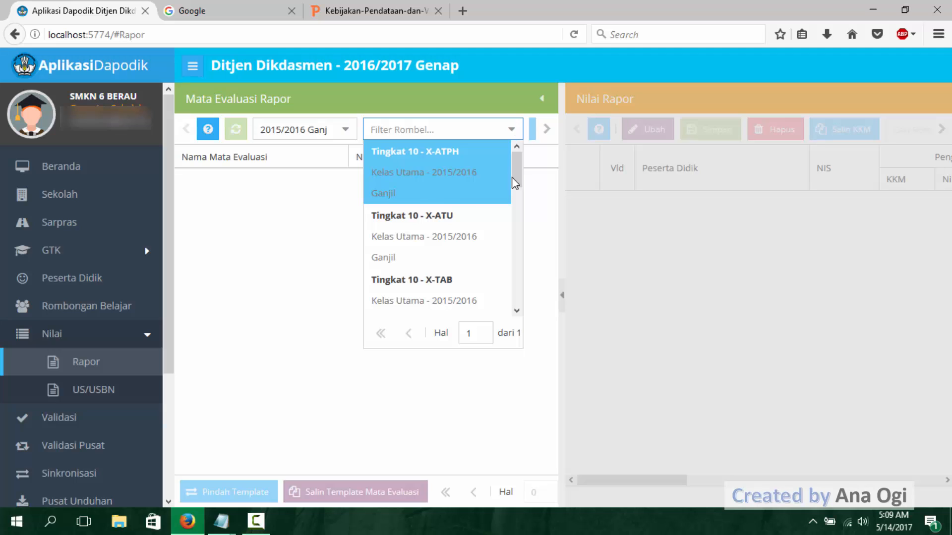
drag(515, 177, 527, 249)
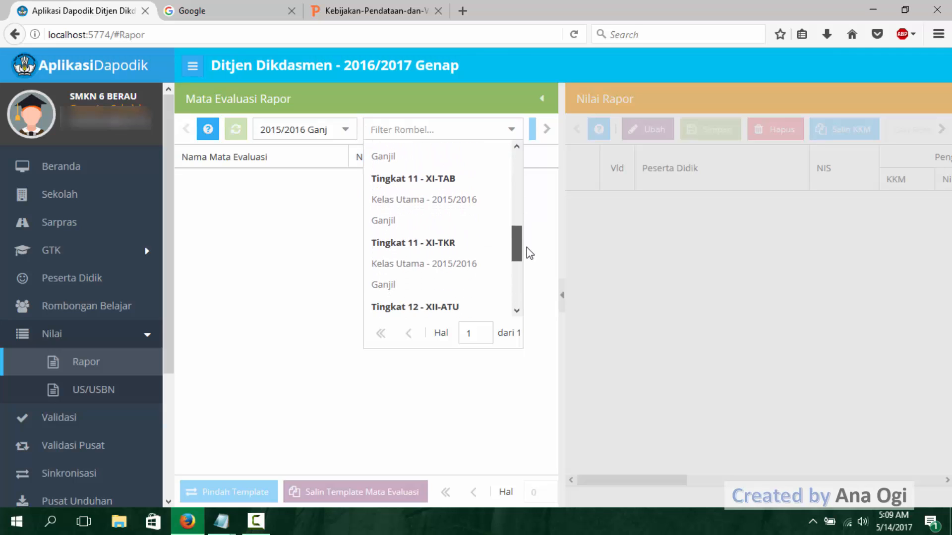
click(461, 268)
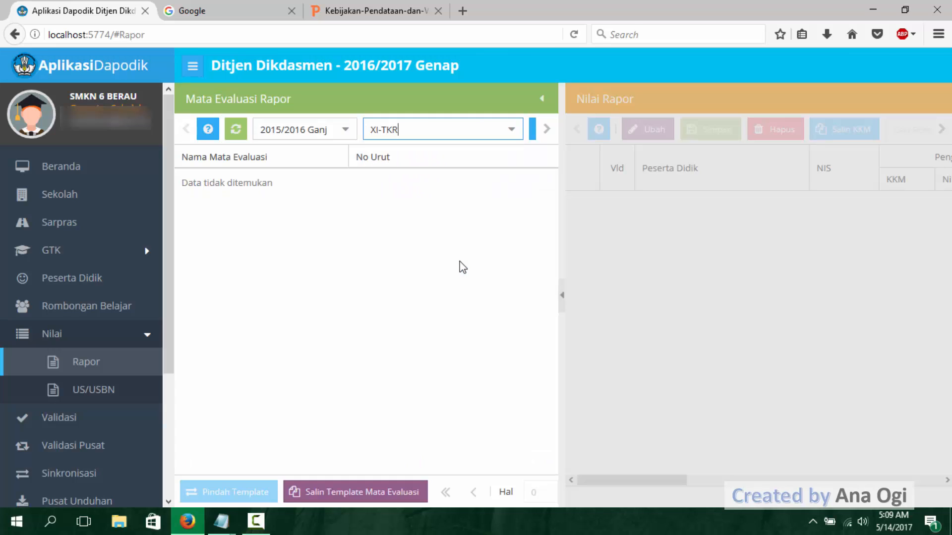
- Add a mata evaluasi to XI-TKR for Pendidikan Agama Islam, shorten its name to Pendidikan Agama, and save it
click(532, 129)
click(631, 230)
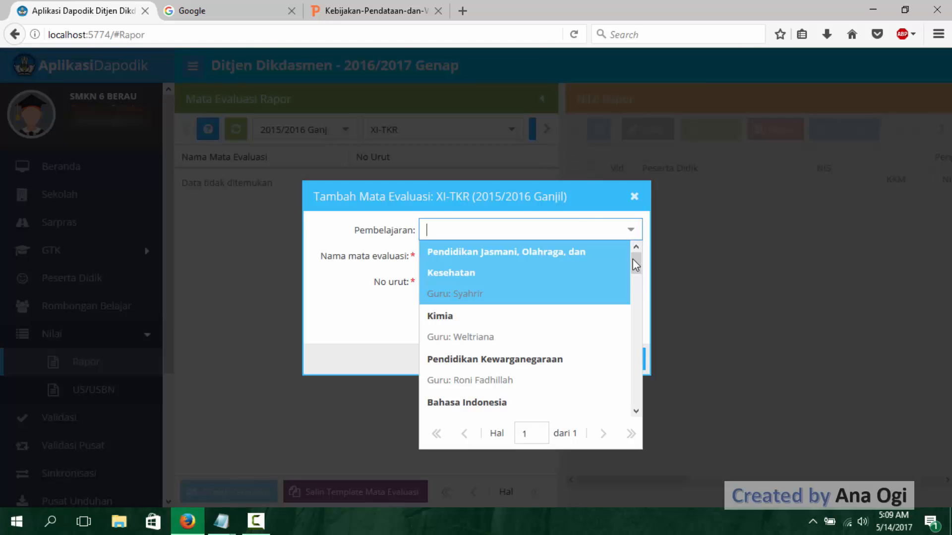
drag(636, 265, 649, 337)
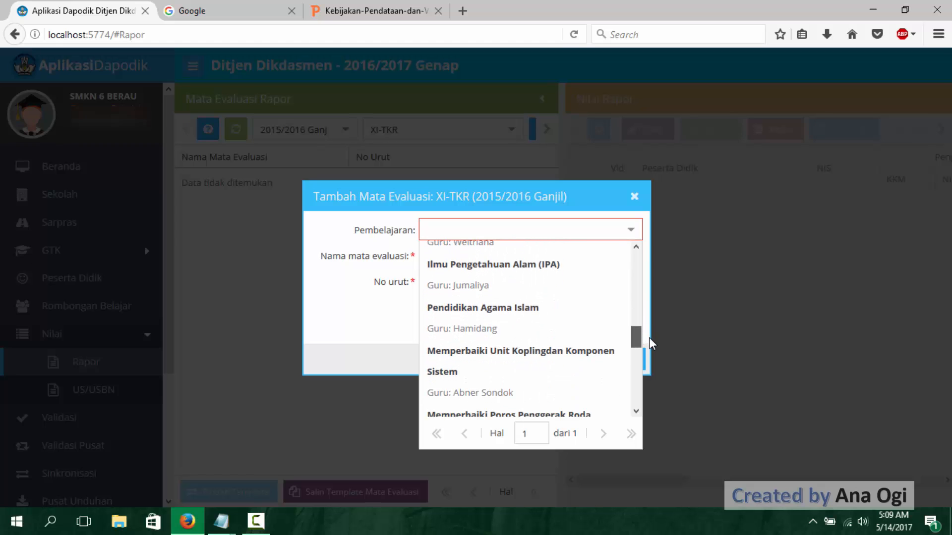
click(519, 328)
drag(540, 257, 508, 261)
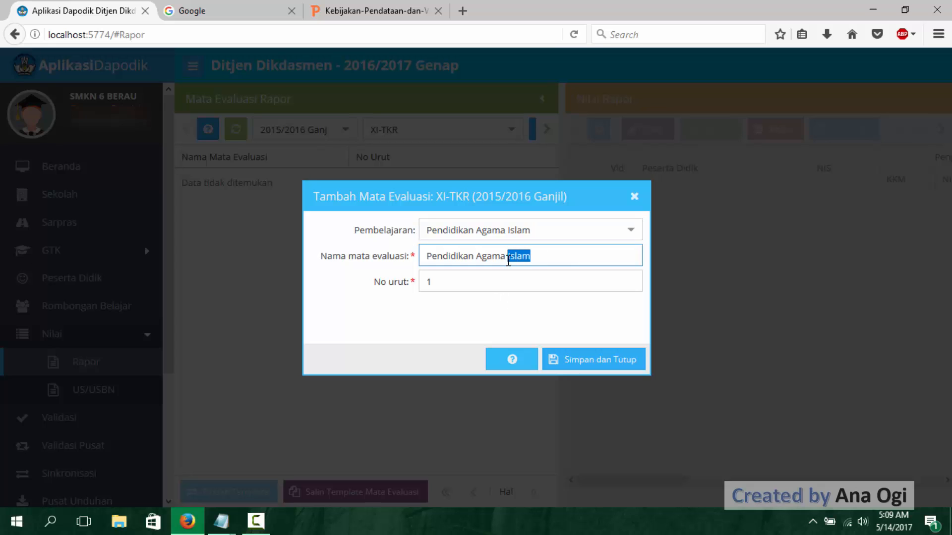
key(BackSpace)
click(619, 361)
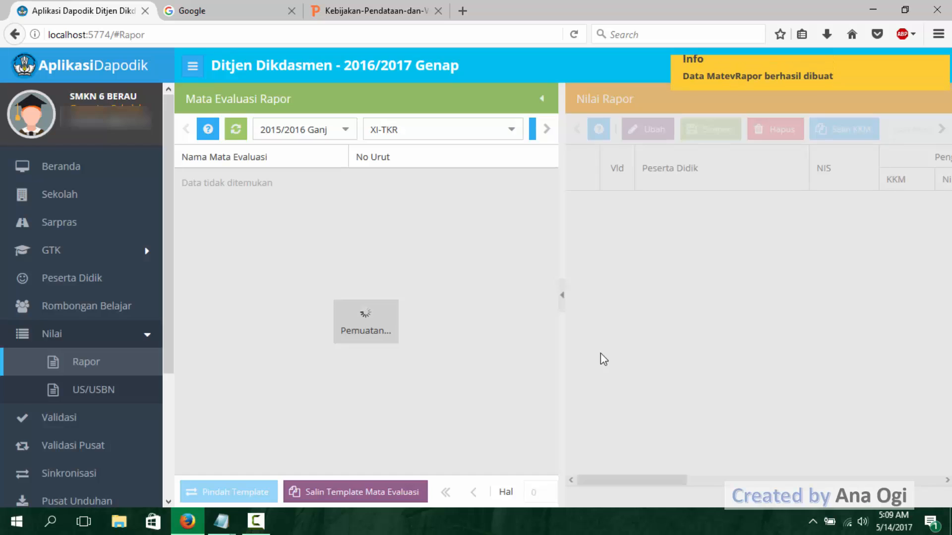
click(534, 129)
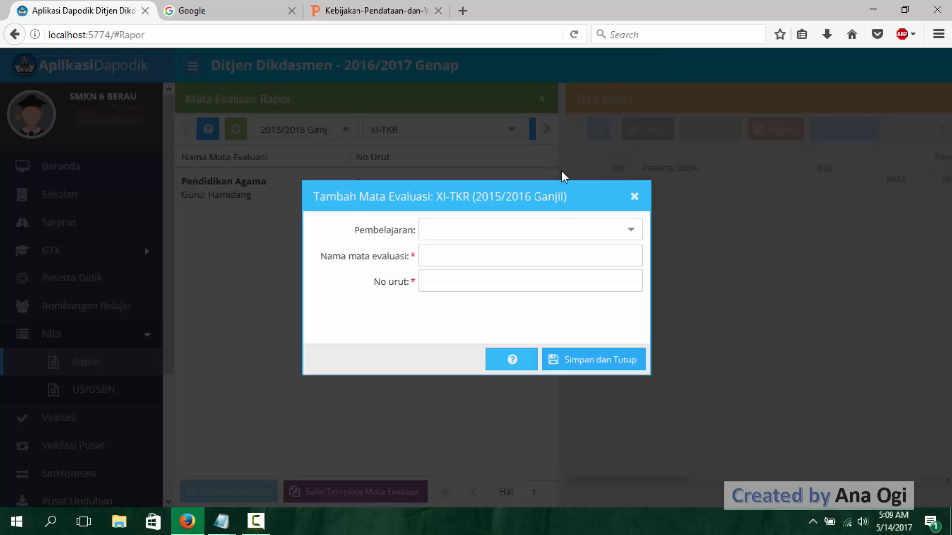
click(631, 231)
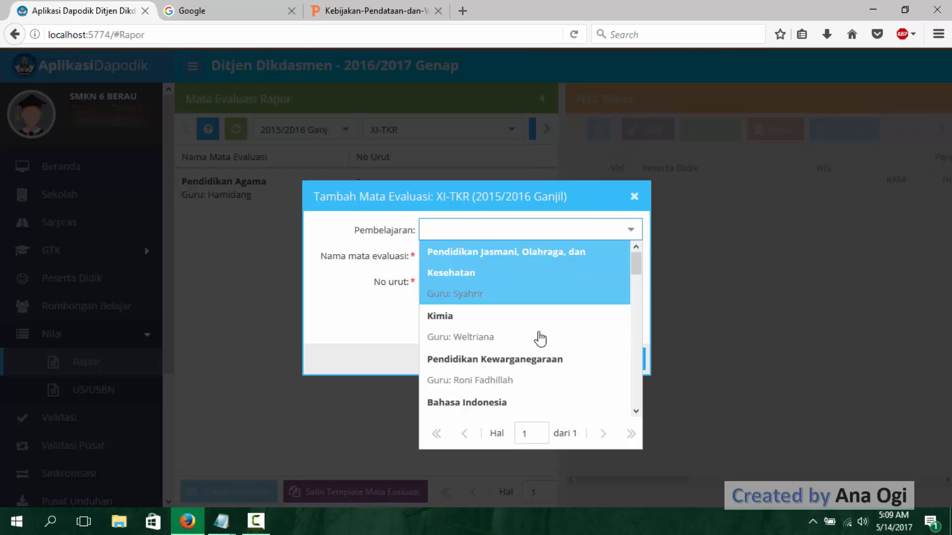
scroll(529, 312, down, 5)
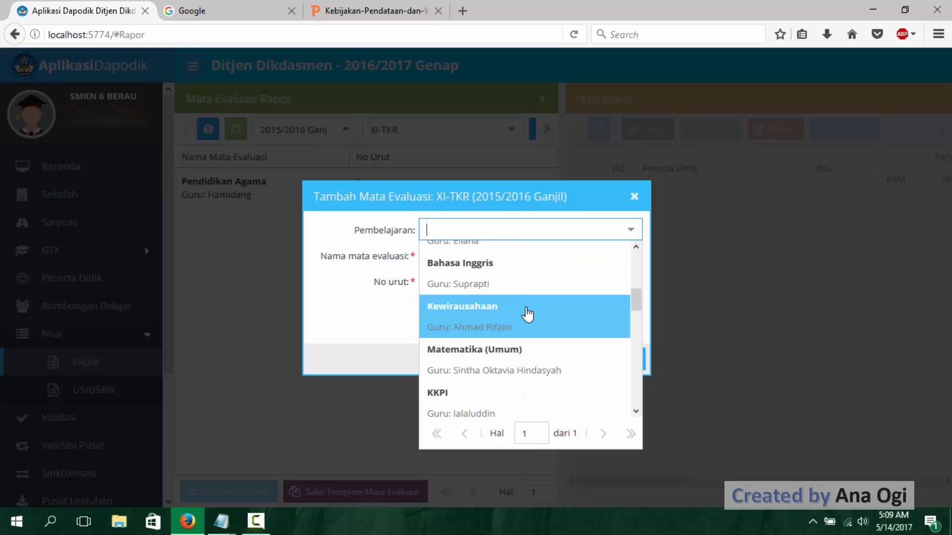
scroll(529, 314, up, 5)
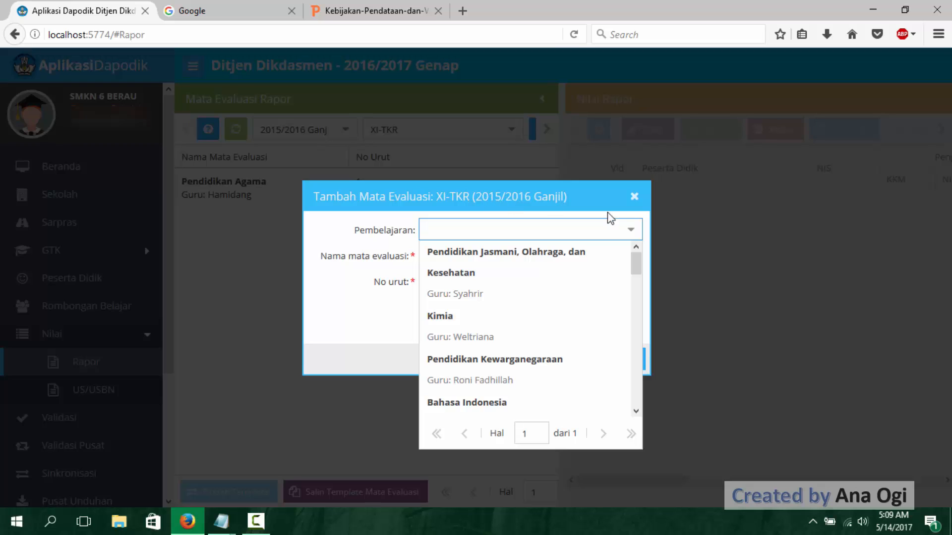
click(634, 196)
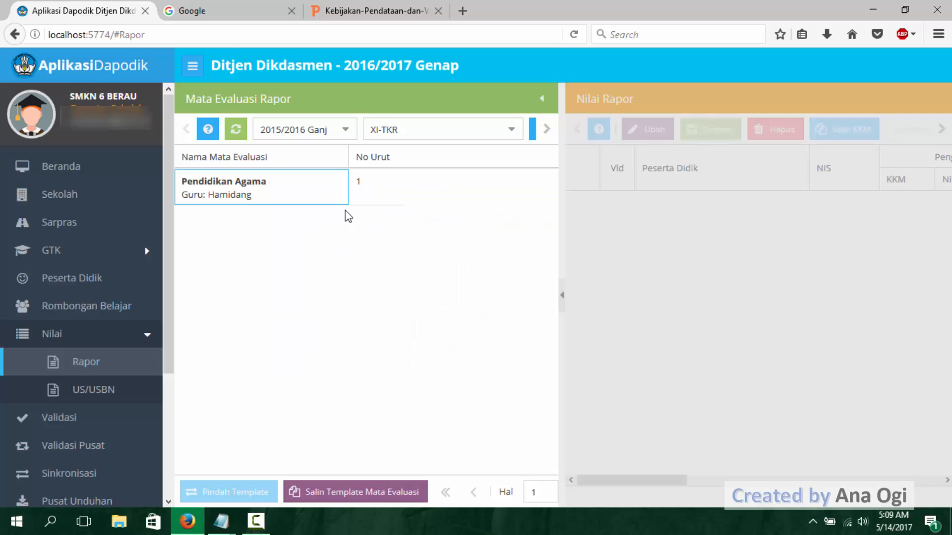
- Add Pendidikan Kewarganegaraan as a mata evaluasi of XI-TKR, keeping its suggested name and No urut 2, and save it
click(533, 131)
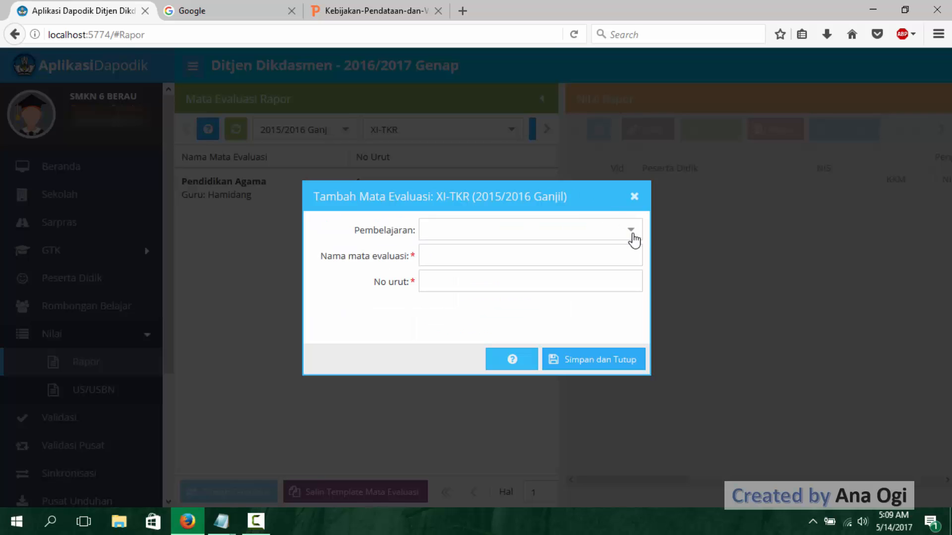
click(630, 229)
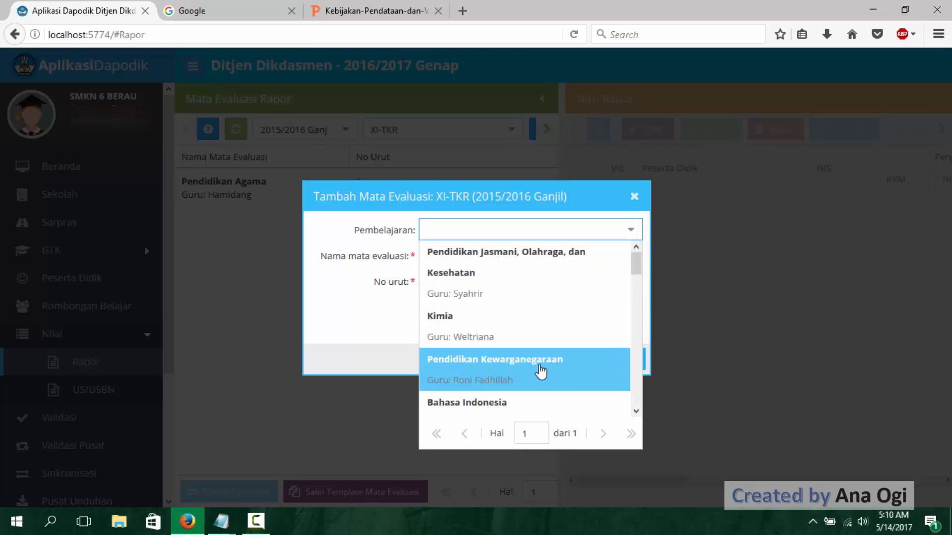
click(526, 377)
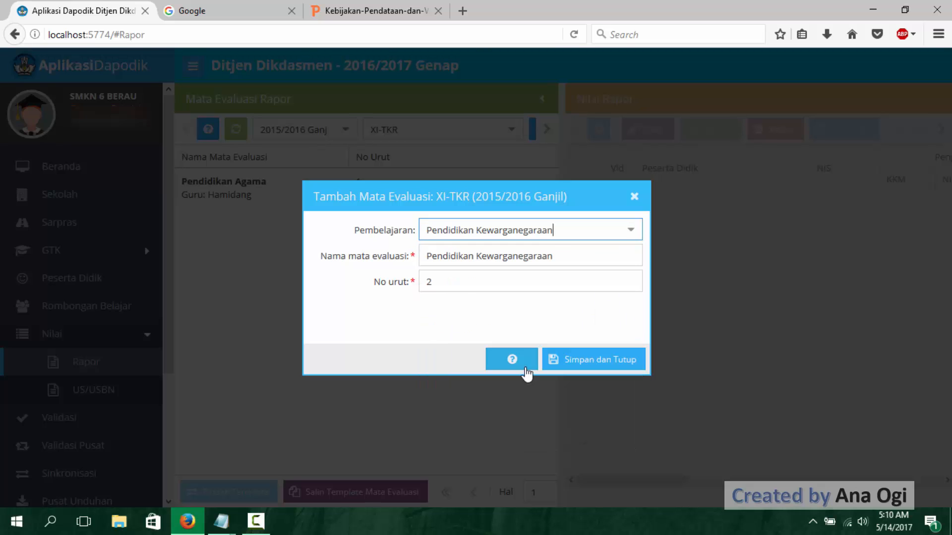
click(571, 258)
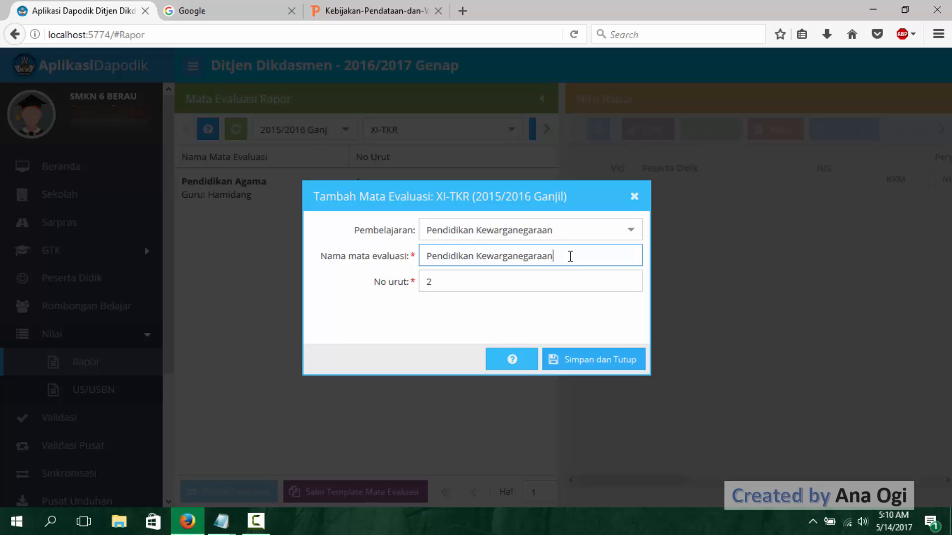
click(585, 361)
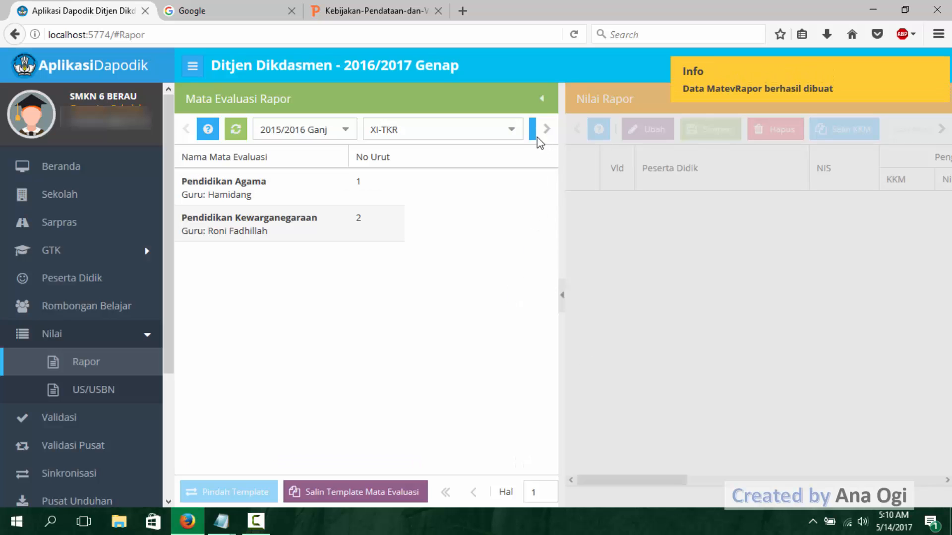
- Add Bahasa Indonesia as a mata evaluasi of XI-TKR with No urut 3 and save it
click(532, 131)
click(634, 230)
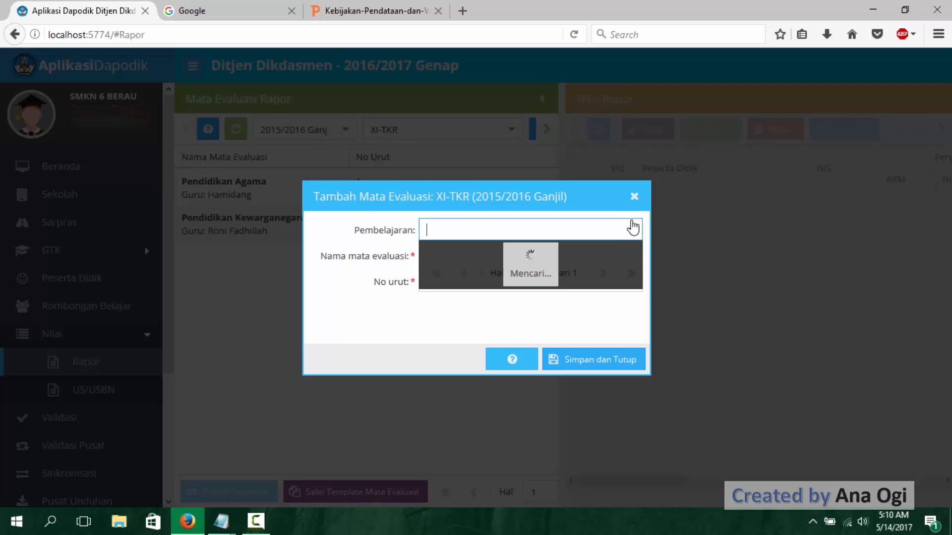
click(555, 377)
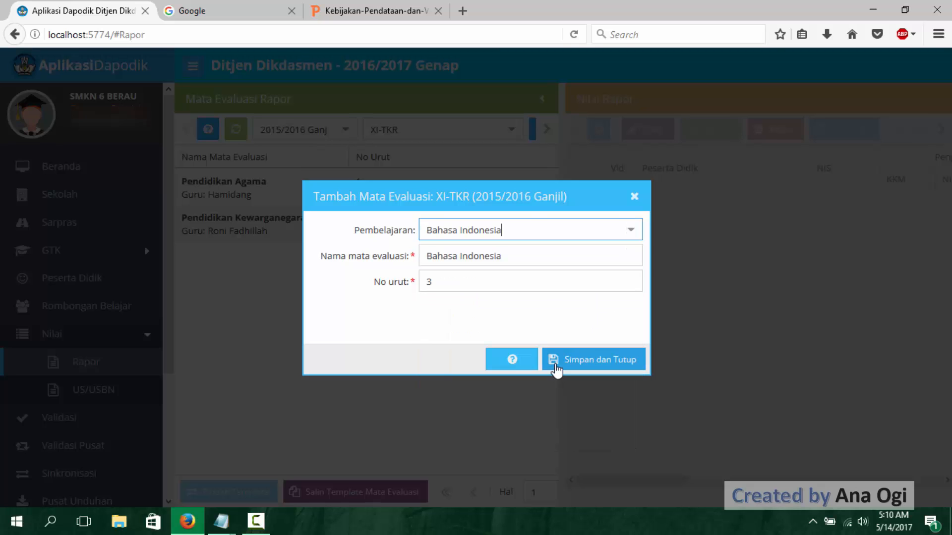
click(578, 358)
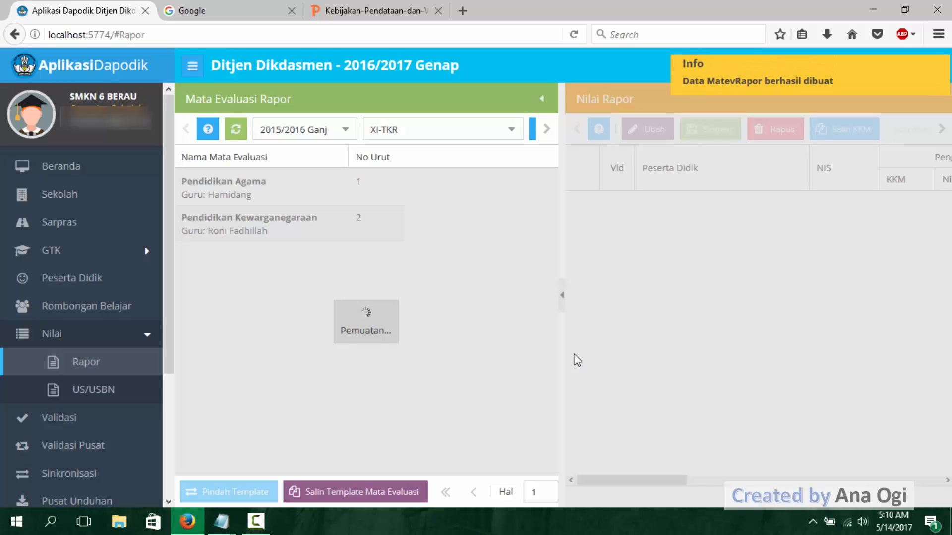
- Add Pendidikan Jasmani, Olahraga, dan Kesehatan as the next mata evaluasi of XI-TKR and save it
click(532, 130)
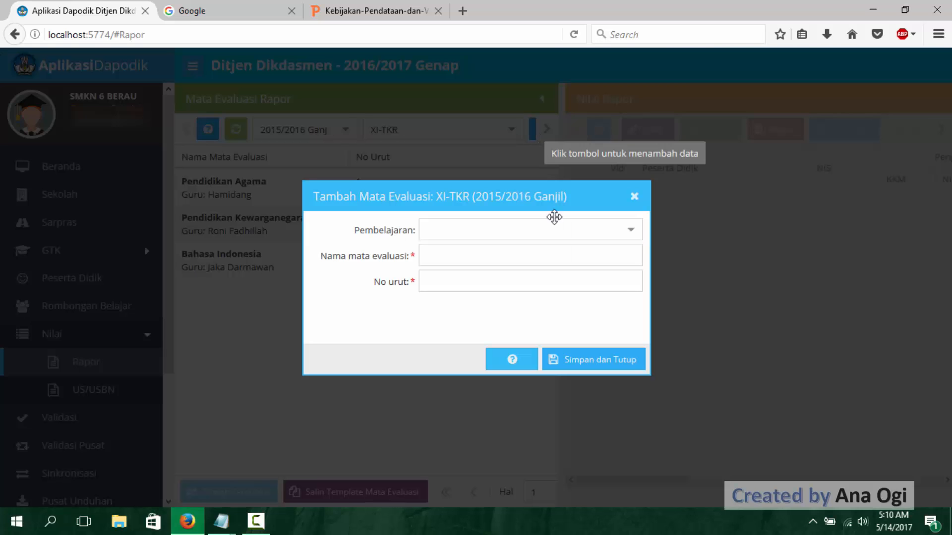
click(630, 231)
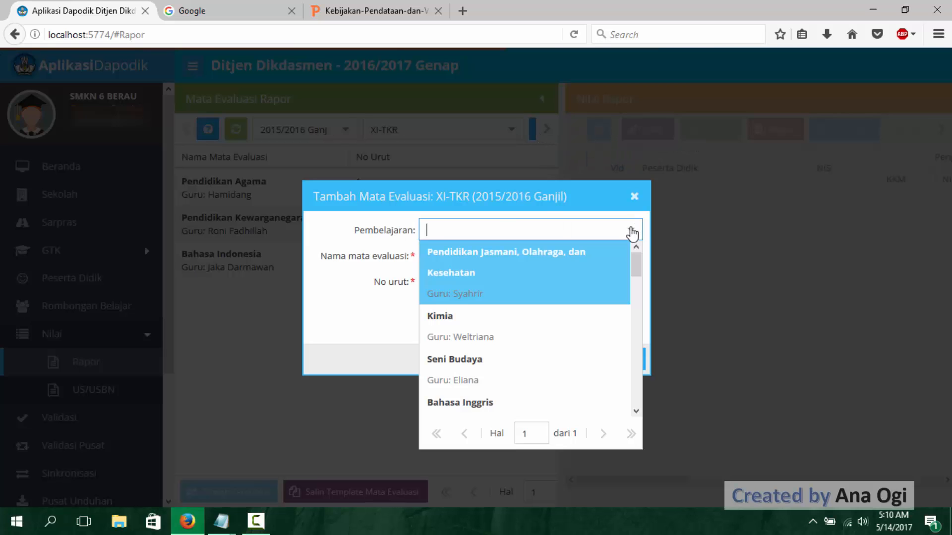
click(578, 270)
click(605, 361)
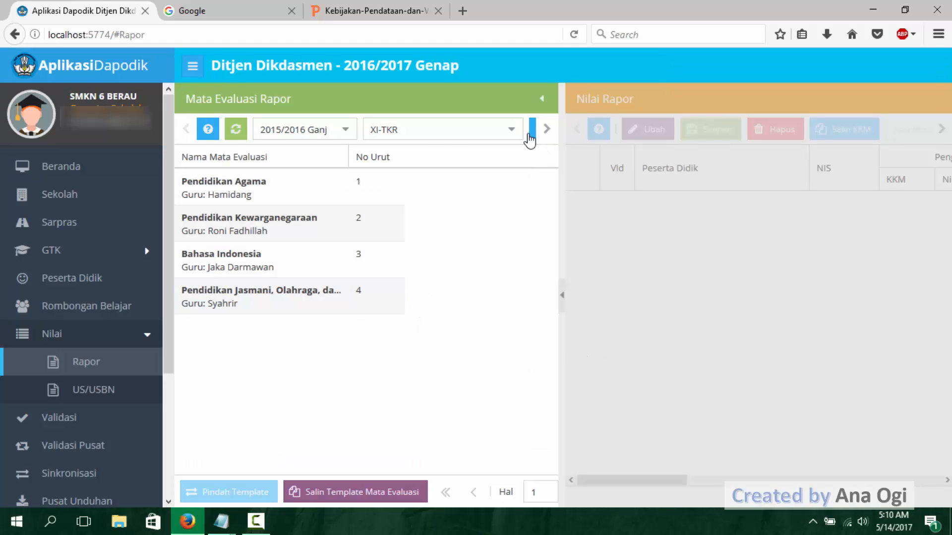
- Filter the Mata Evaluasi Rapor to rombel XI-TAB and check the missing subjects noted for Kelas XI TAB in Notepad
click(512, 130)
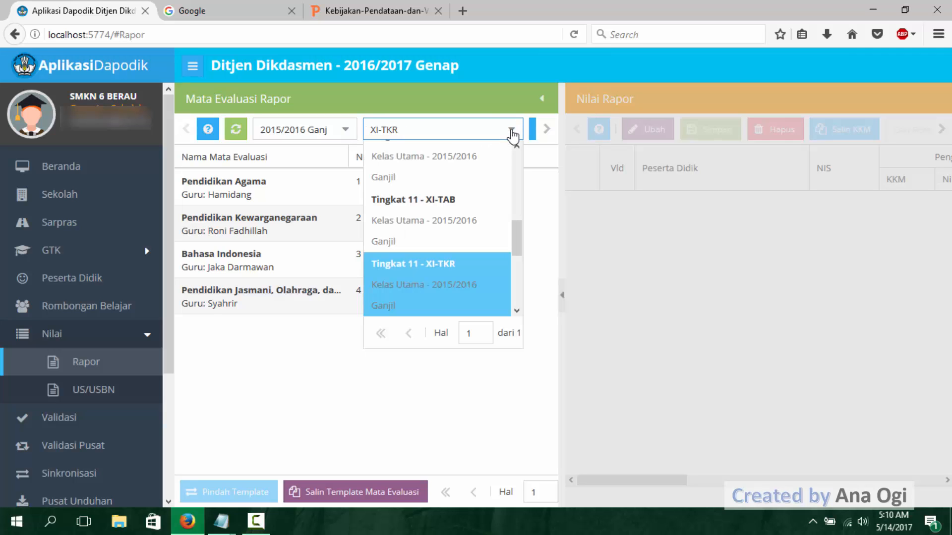
click(457, 212)
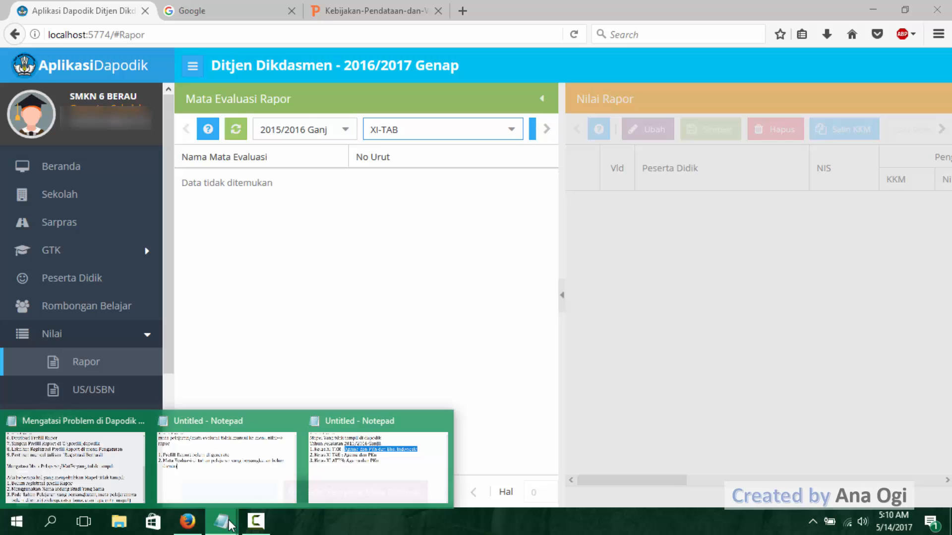
click(363, 449)
drag(409, 254, 590, 254)
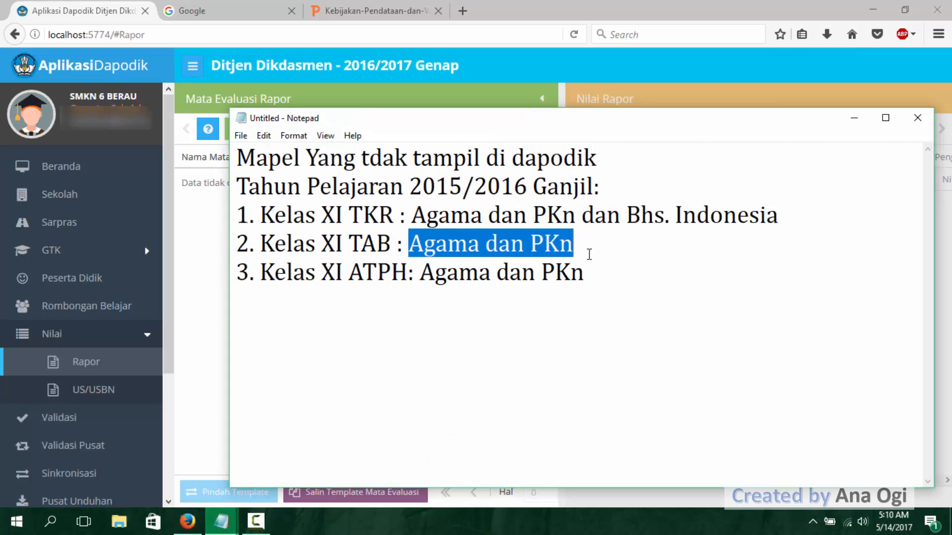
click(170, 58)
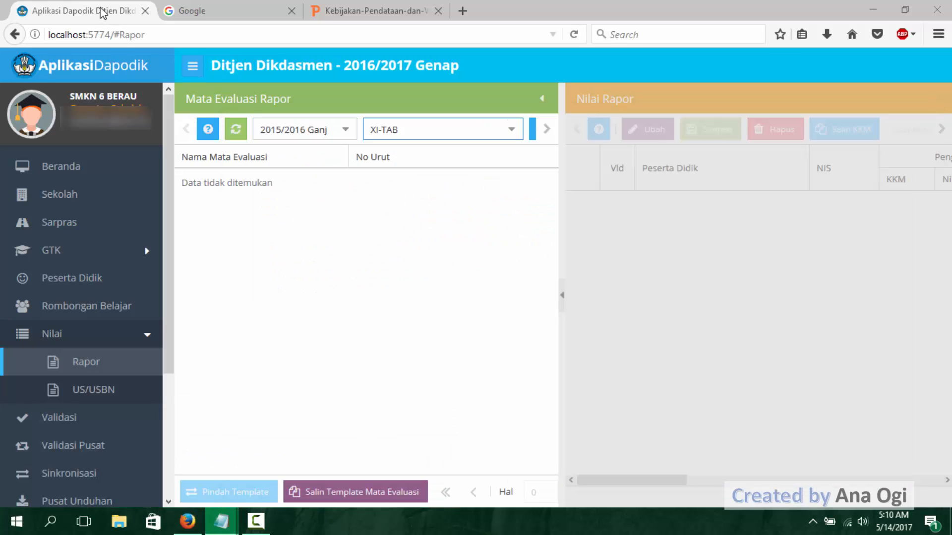
- Add a mata evaluasi to XI-TAB for Pendidikan Agama Islam, shorten its name to Pendidikan Agama, and save it
click(533, 133)
click(627, 232)
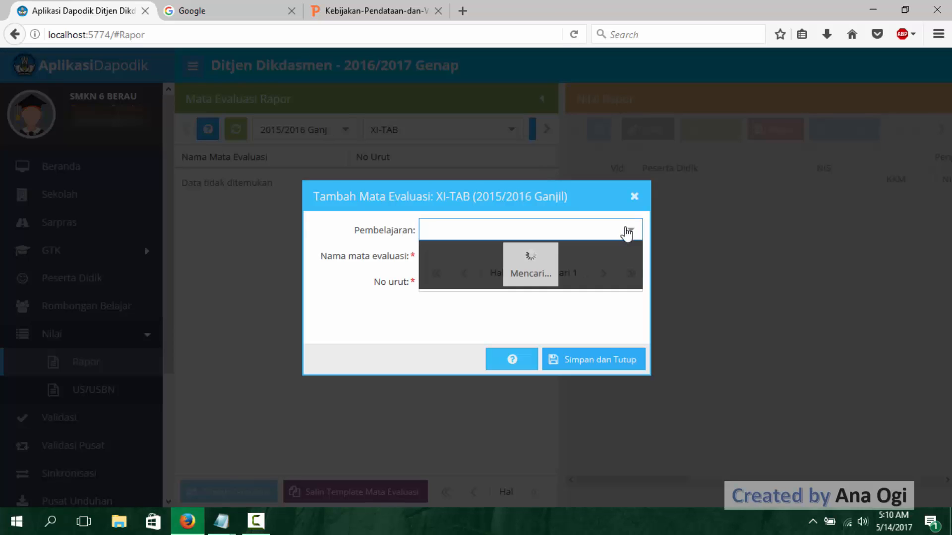
click(561, 361)
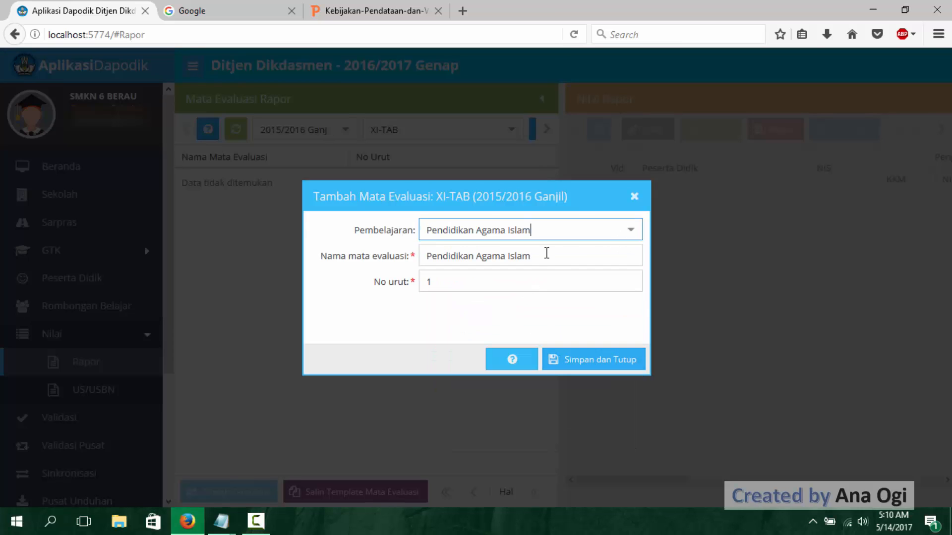
drag(546, 254, 506, 257)
key(BackSpace)
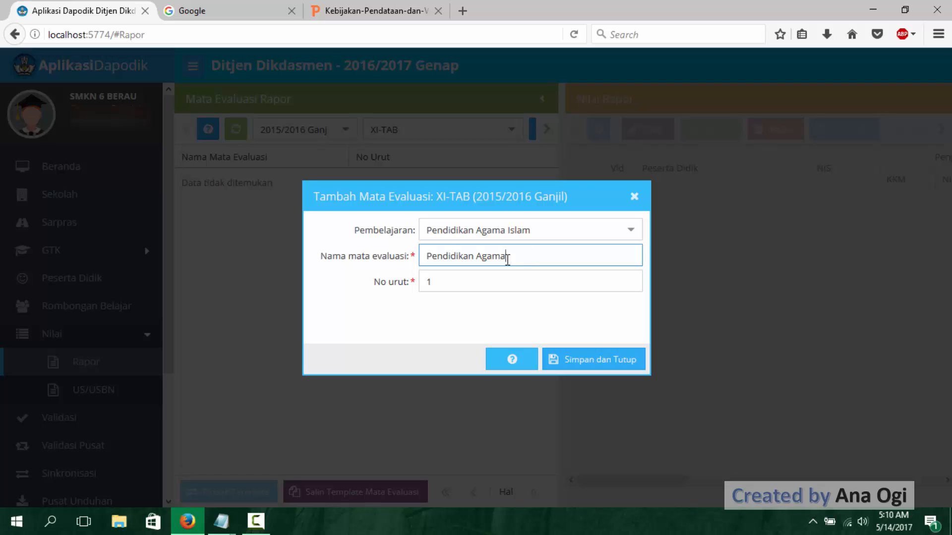
click(584, 360)
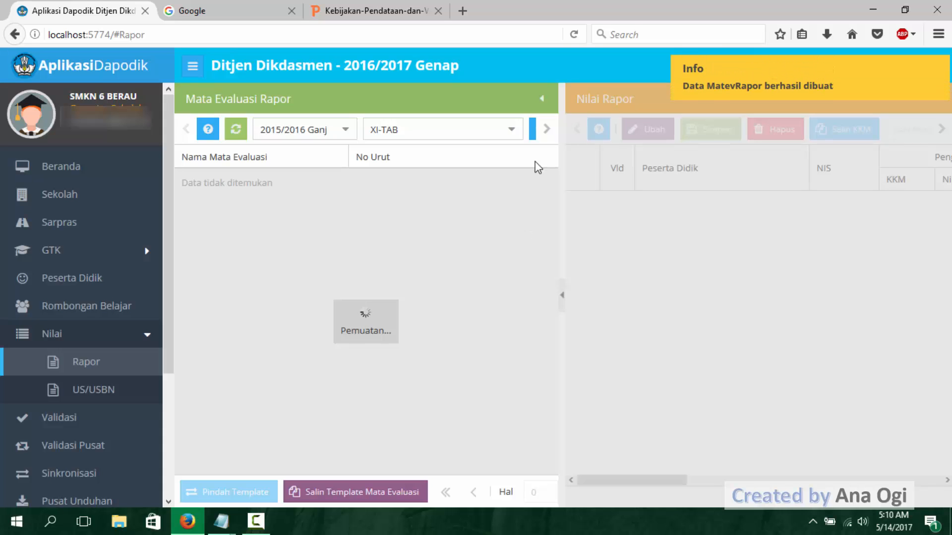
- Add Pendidikan Kewarganegaraan as a mata evaluasi of XI-TAB with No urut 2 and save it
click(532, 136)
click(631, 230)
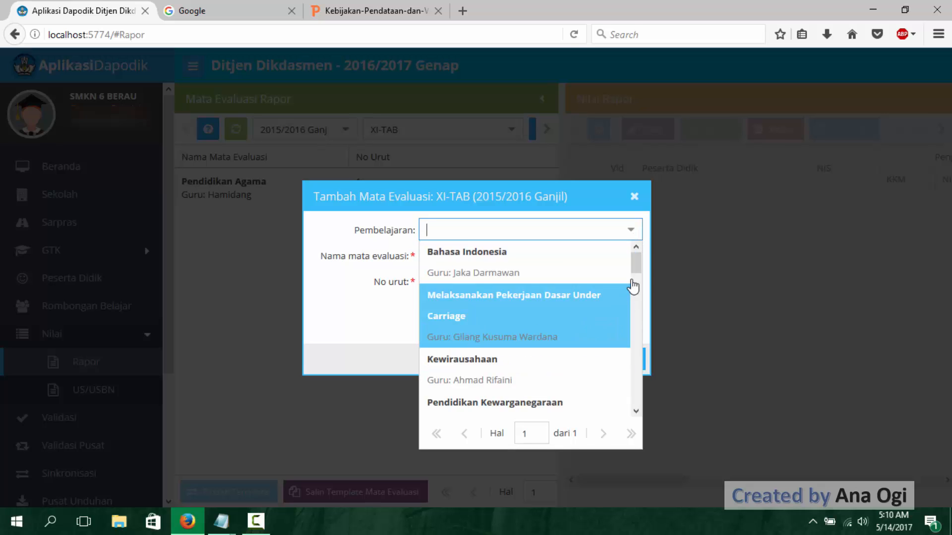
scroll(552, 417, down, 1)
click(513, 394)
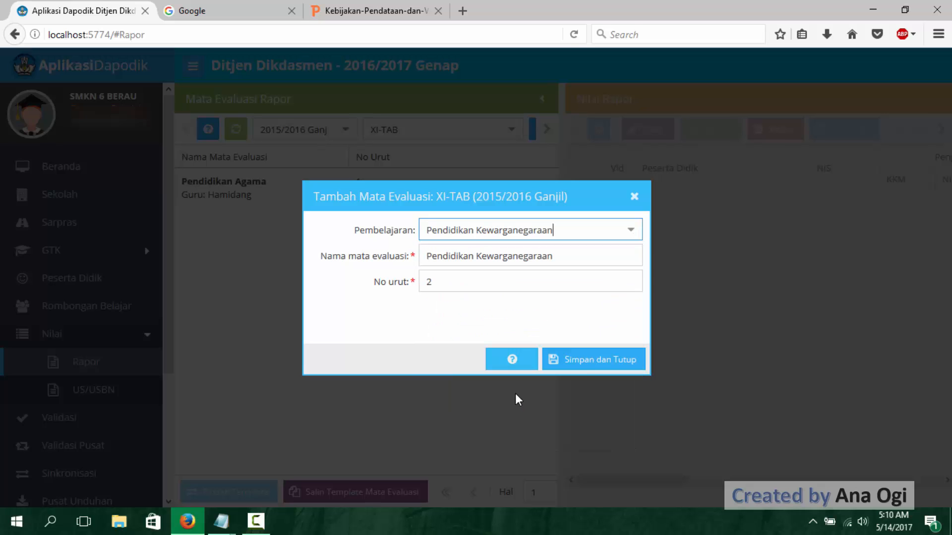
click(592, 367)
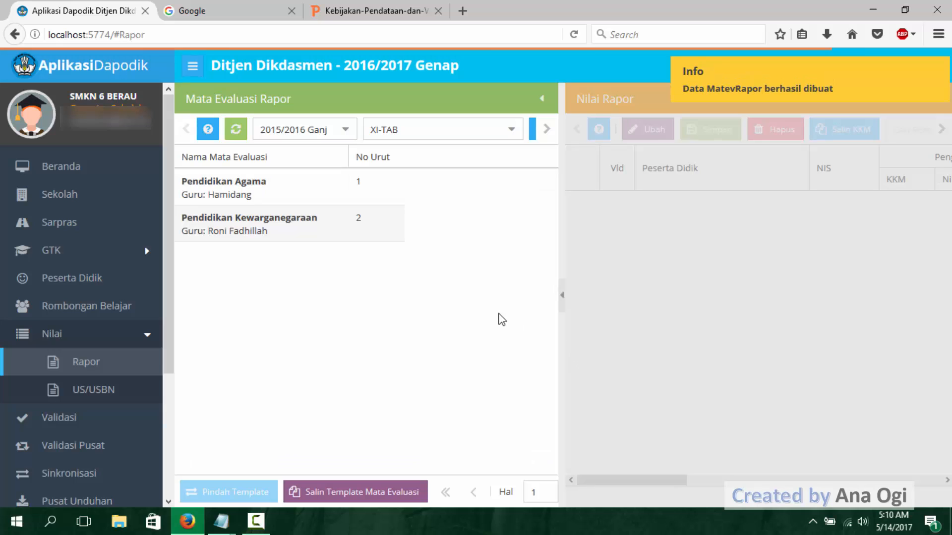
- Add Bahasa Indonesia as the third mata evaluasi of XI-TAB and save it
click(533, 130)
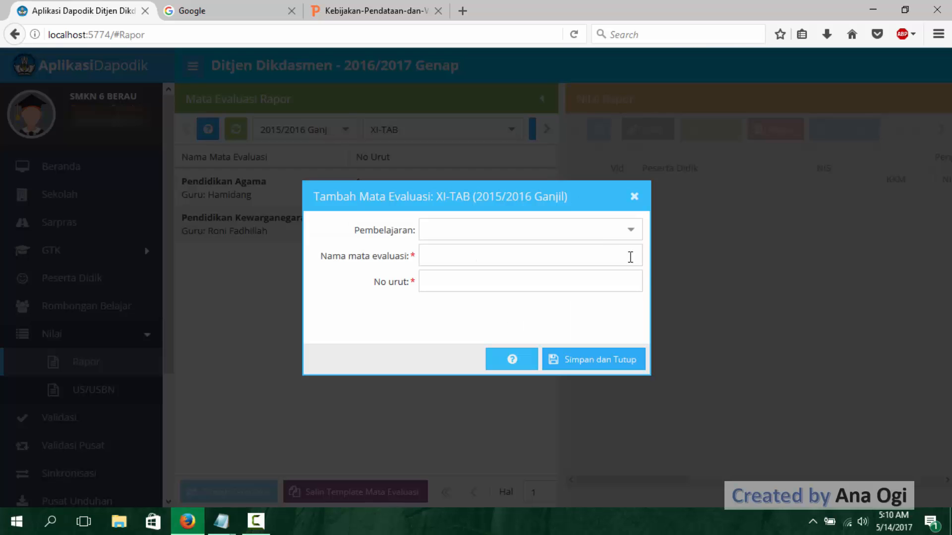
click(639, 231)
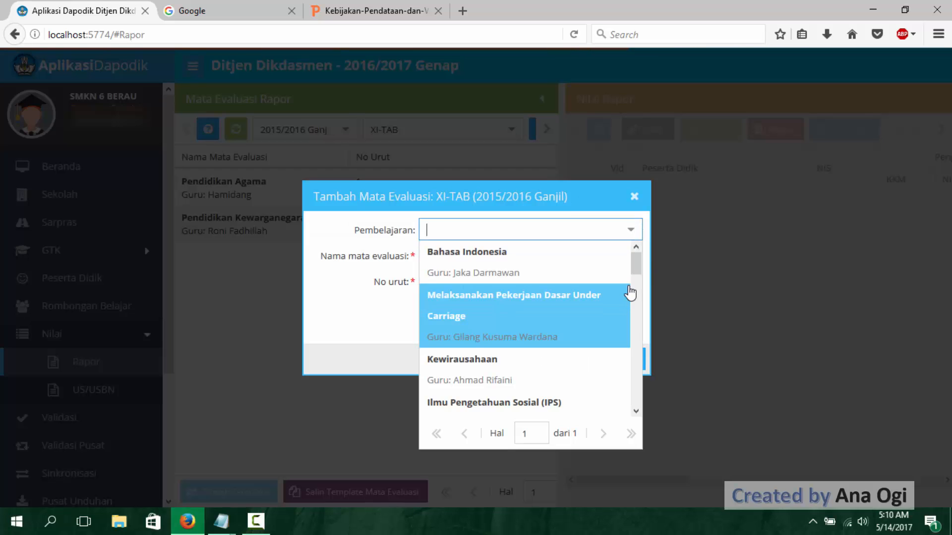
click(562, 268)
click(569, 362)
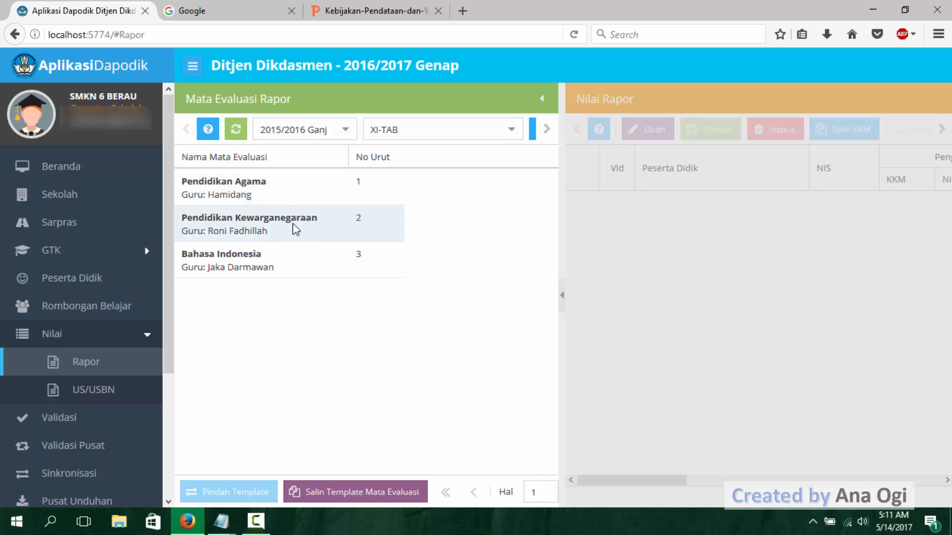
- Switch the rombel filter to XI-ATPH and add Pendidikan Agama Islam as a mata evaluasi, saved under the shortened name Pendidikan Agama
click(511, 133)
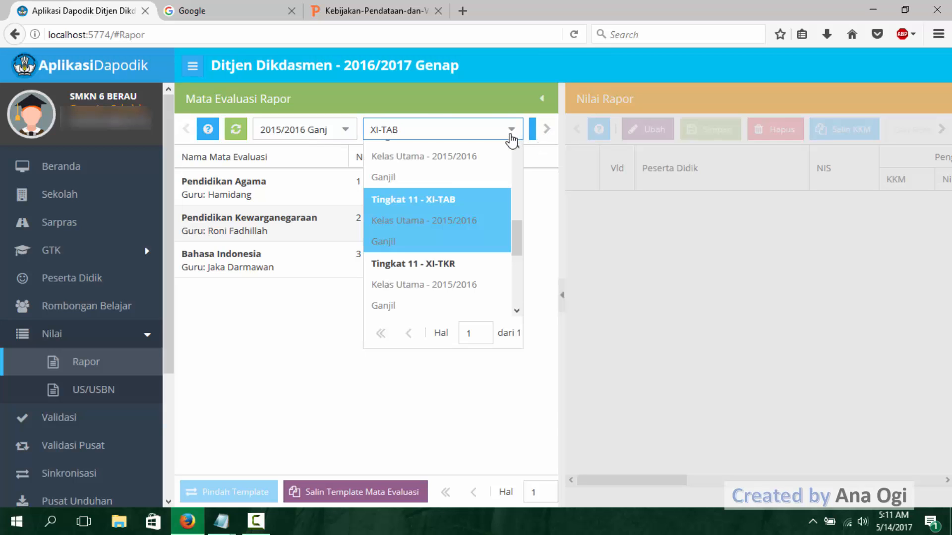
scroll(480, 158, up, 1)
click(480, 158)
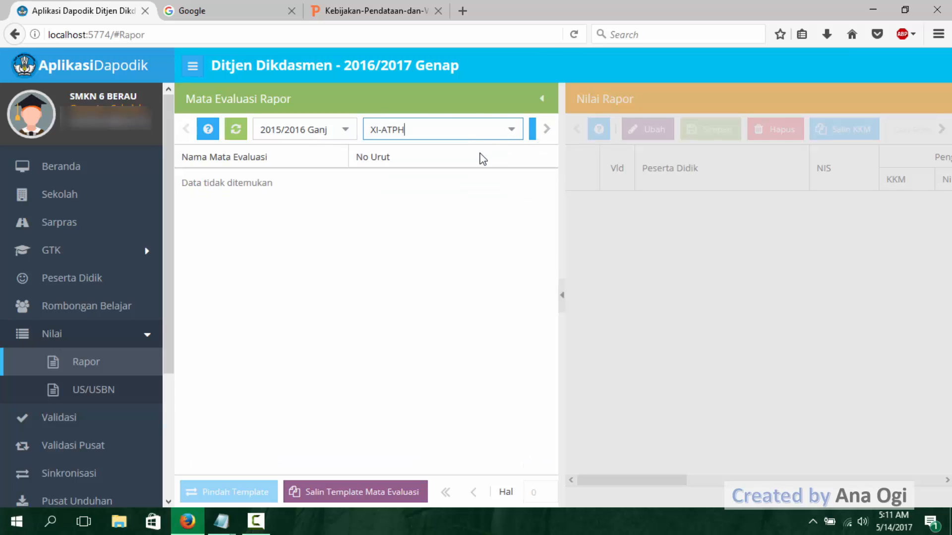
click(532, 130)
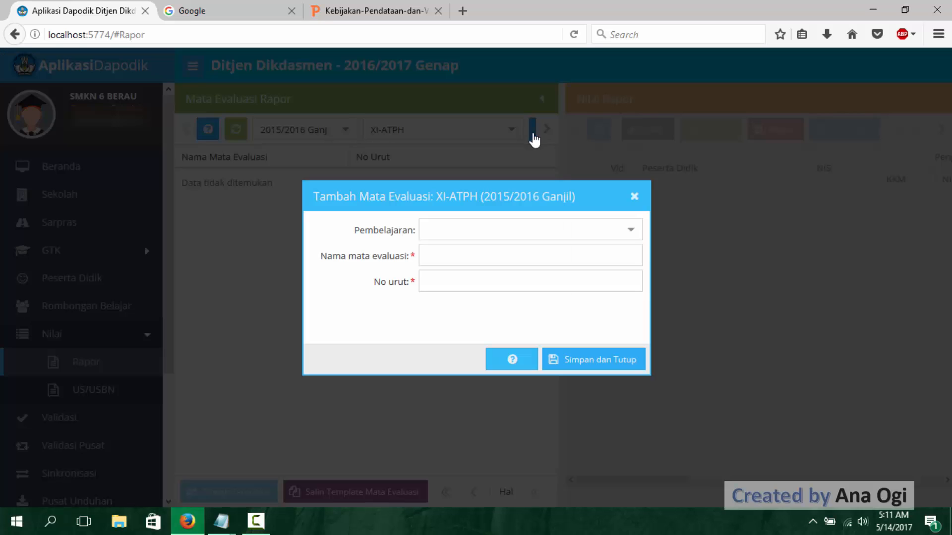
click(628, 233)
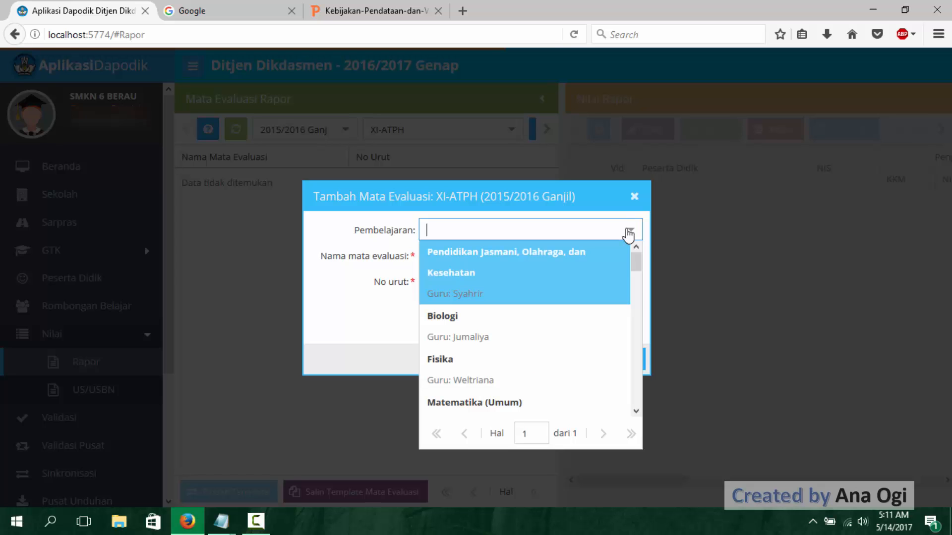
drag(634, 268, 644, 288)
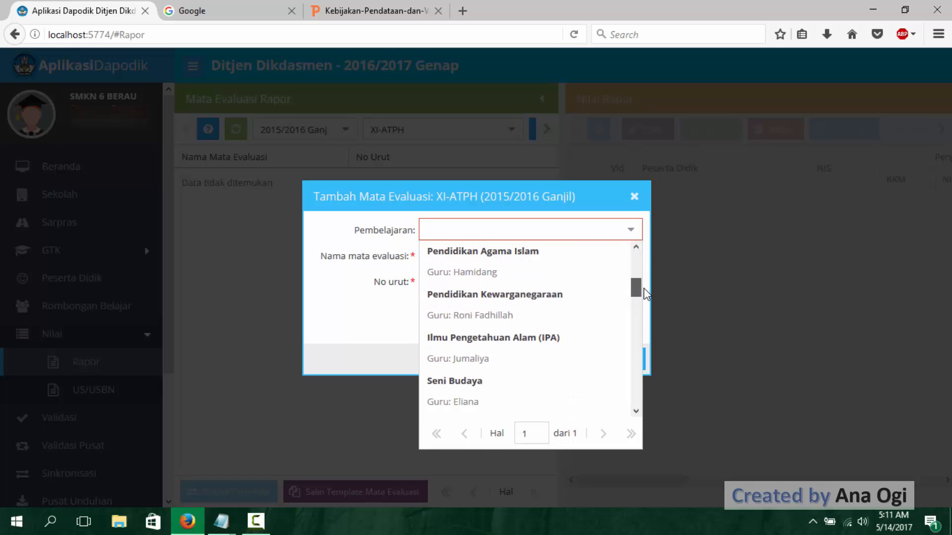
click(527, 293)
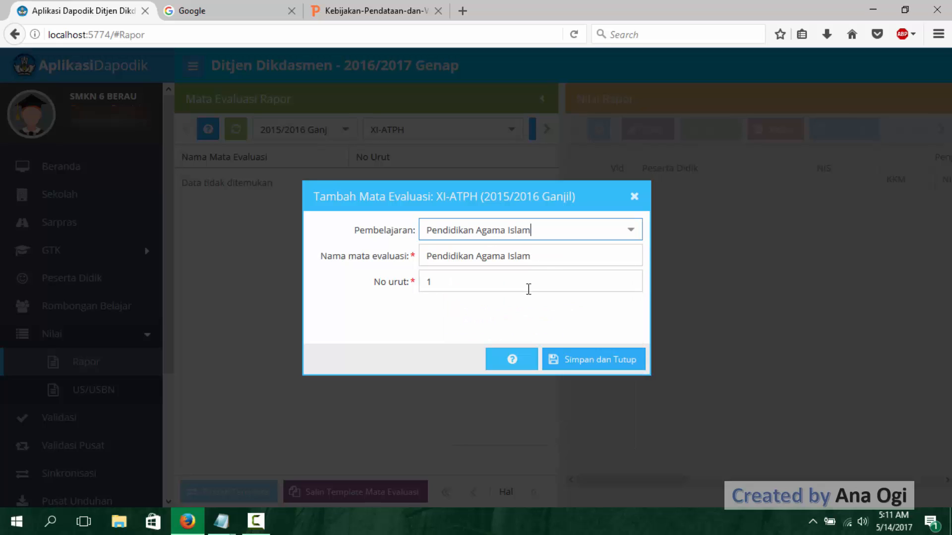
drag(551, 258, 507, 261)
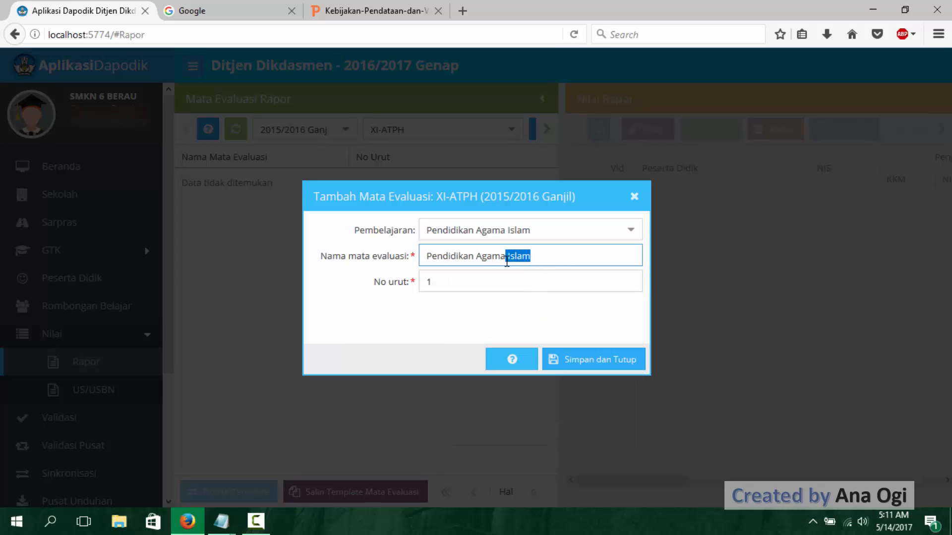
key(BackSpace)
click(602, 357)
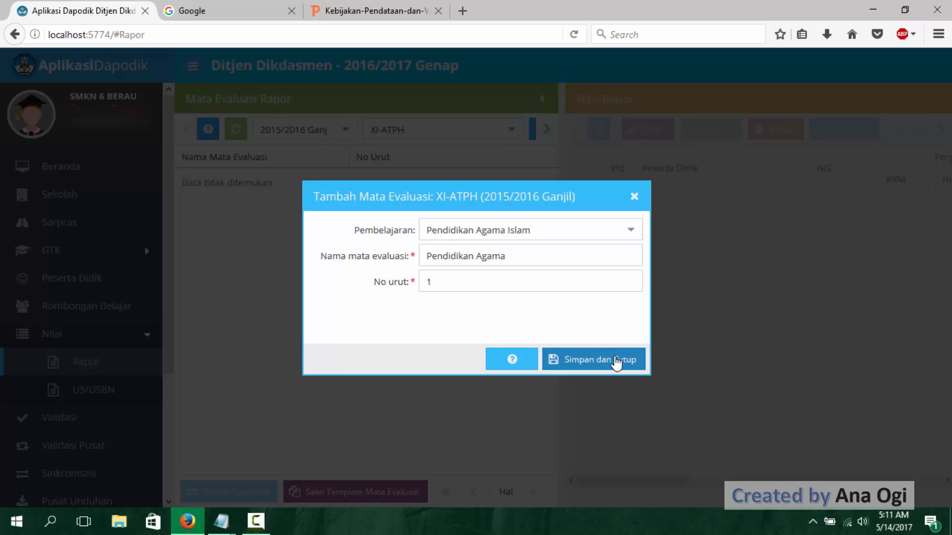
- Add Pendidikan Kewarganegaraan as the second mata evaluasi of XI-ATPH and save it
click(533, 138)
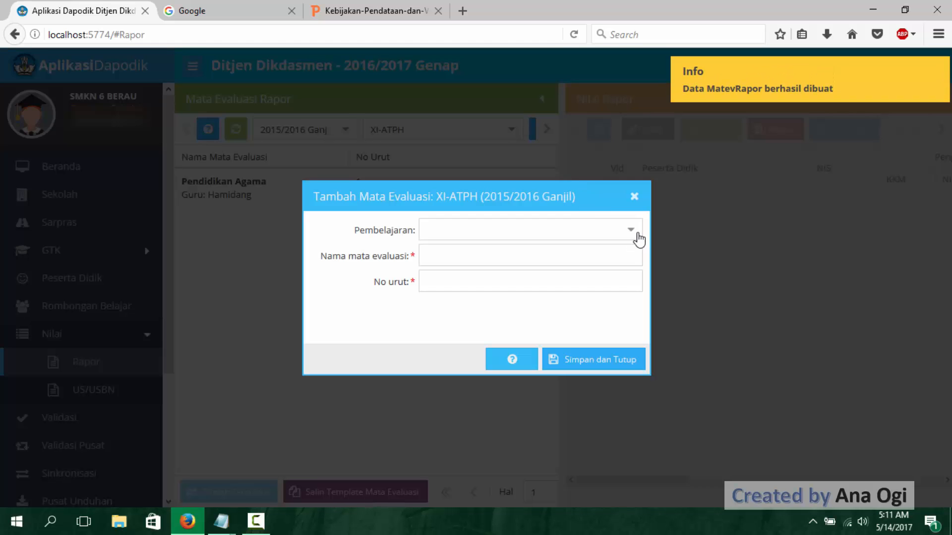
click(635, 231)
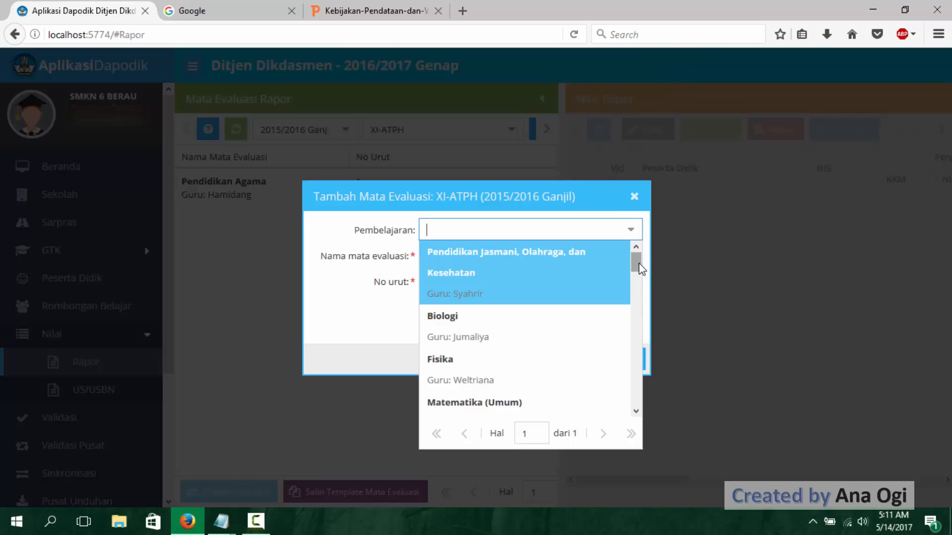
scroll(644, 290, down, 4)
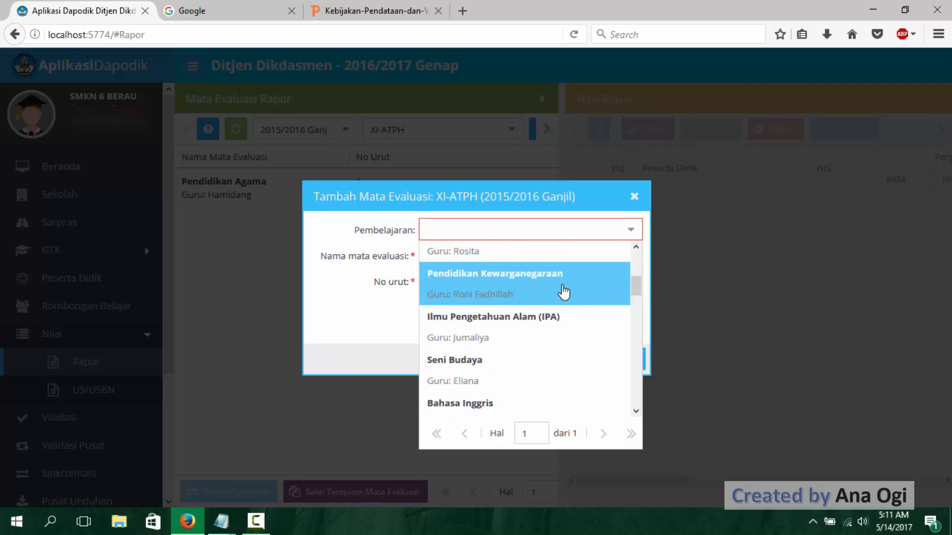
click(563, 292)
click(609, 360)
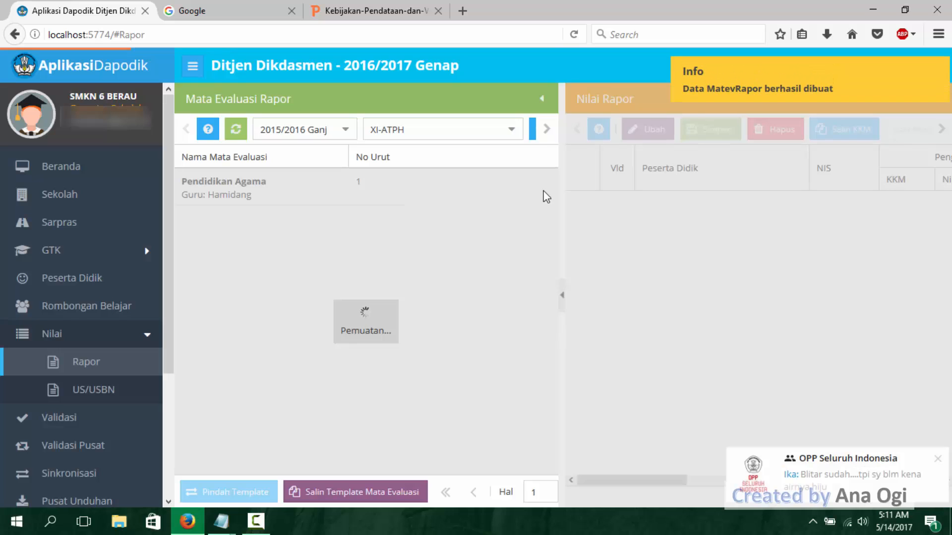
- Add Bahasa Indonesia as a mata evaluasi of XI-ATPH with No urut 3 and save it
click(532, 132)
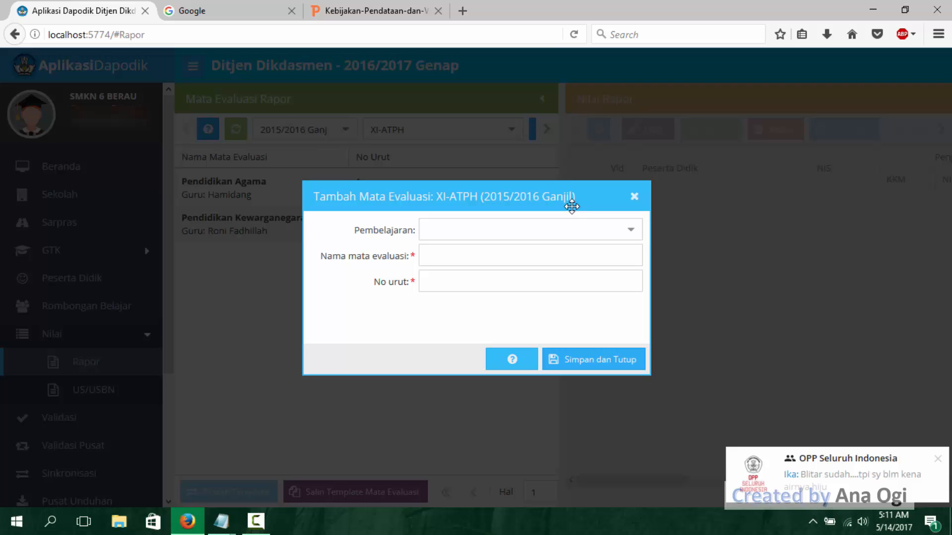
click(631, 235)
drag(638, 270, 648, 314)
click(529, 329)
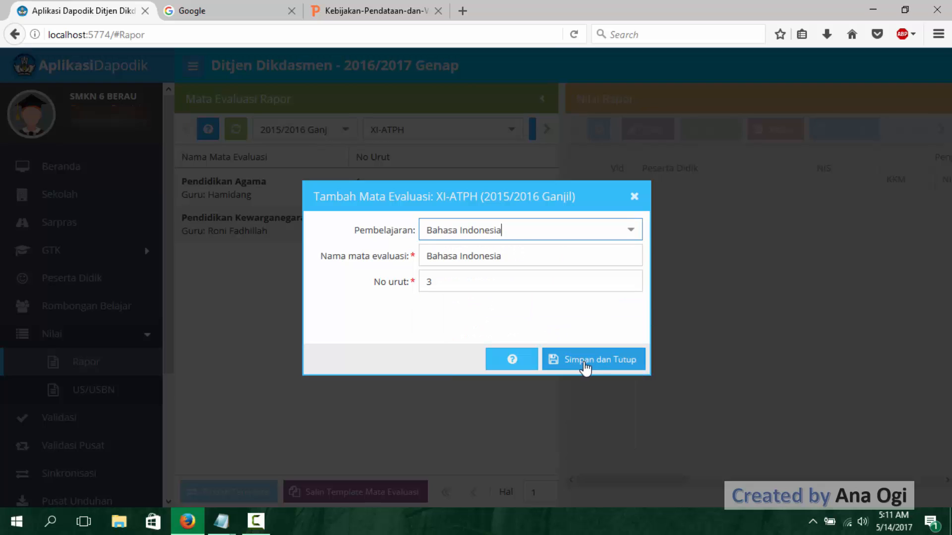
click(584, 362)
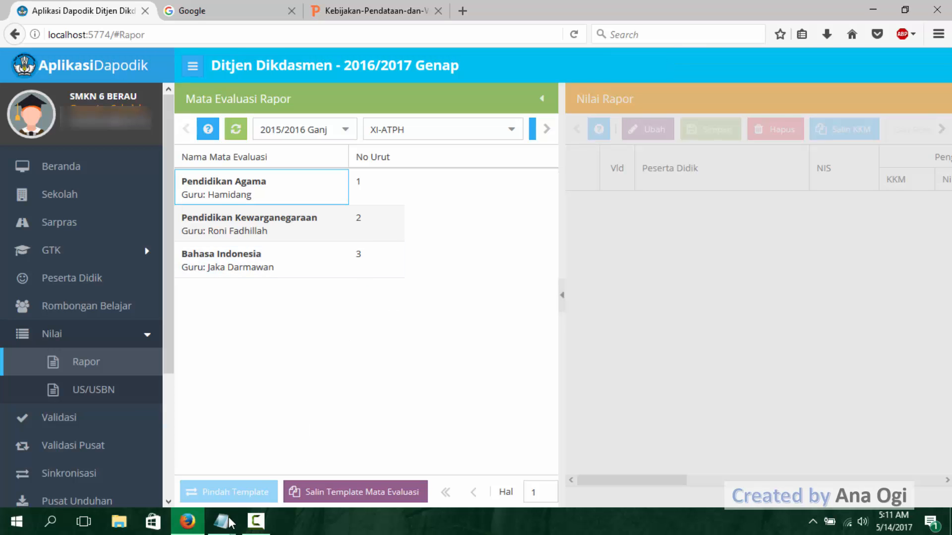
- Switch to the Notepad notes, review the two listed causes of subjects missing from Nilai > Rapor, and return to Aplikasi Dapodik
mouse_move(228, 518)
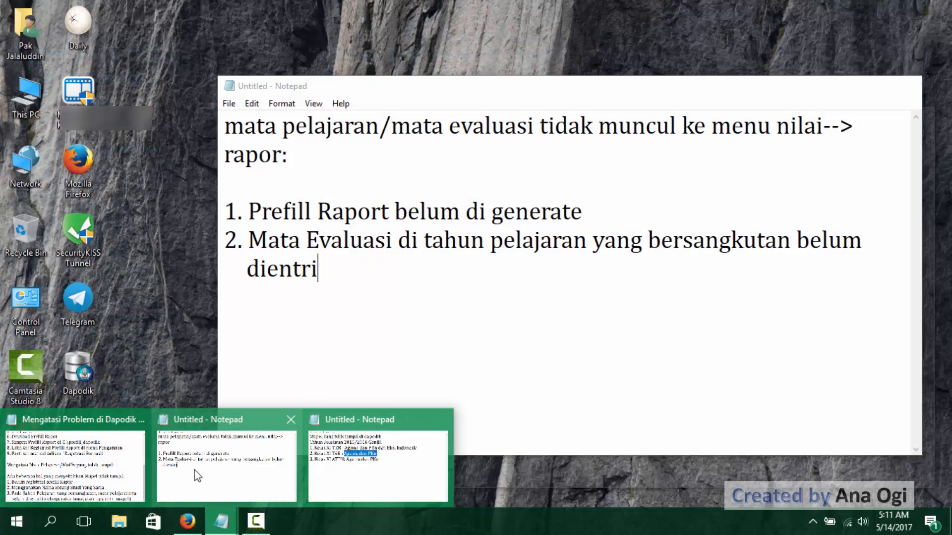
click(228, 461)
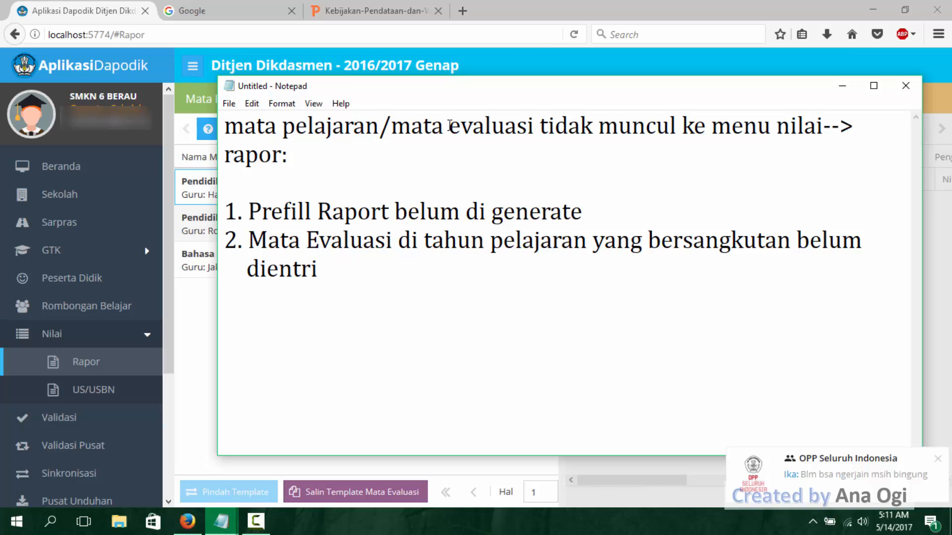
click(293, 144)
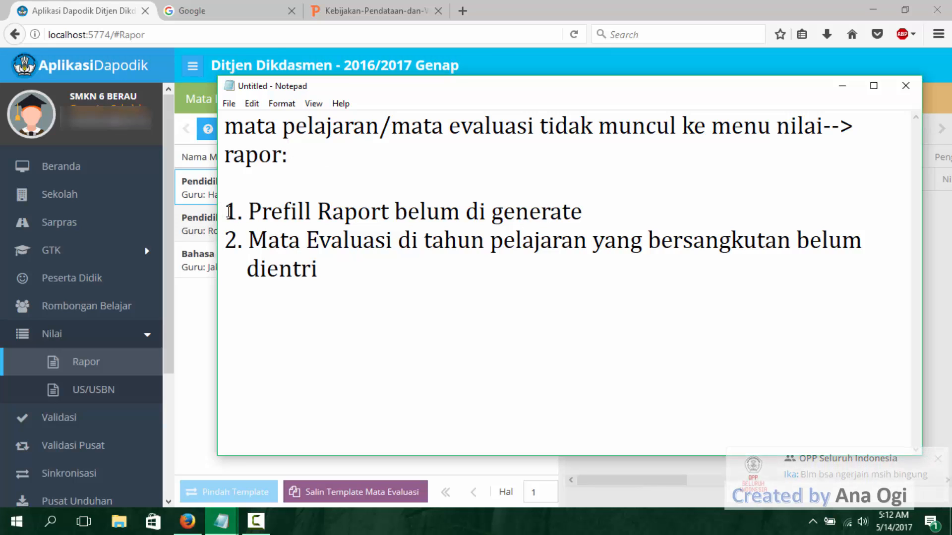
drag(223, 210, 320, 277)
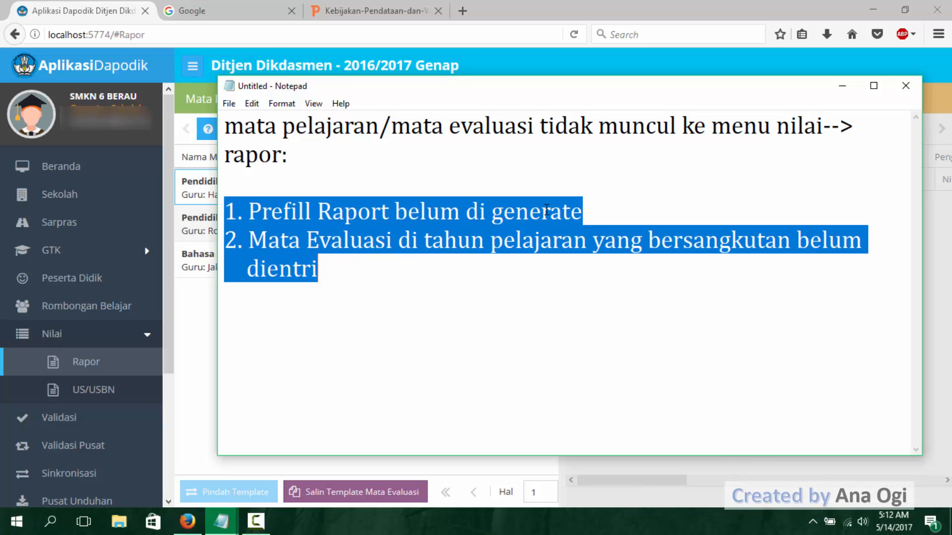
click(585, 206)
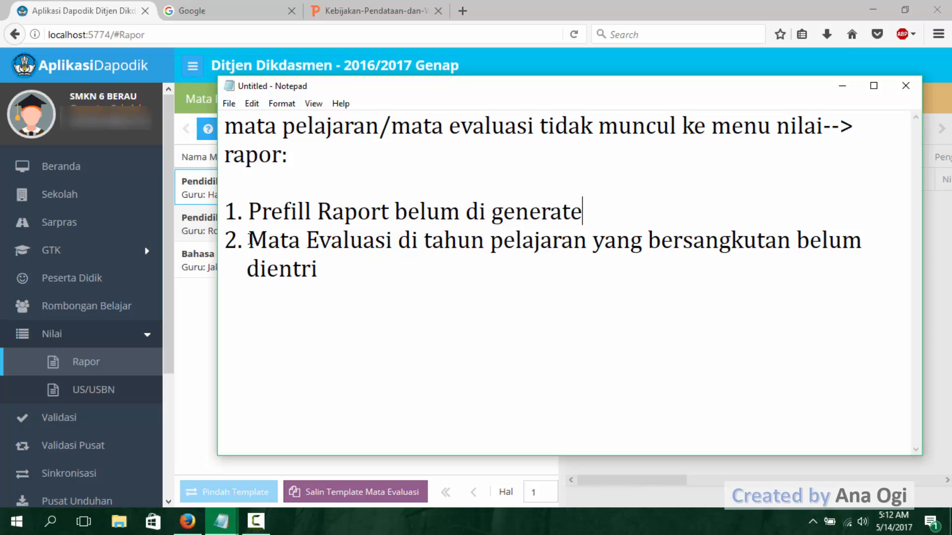
click(330, 244)
click(842, 85)
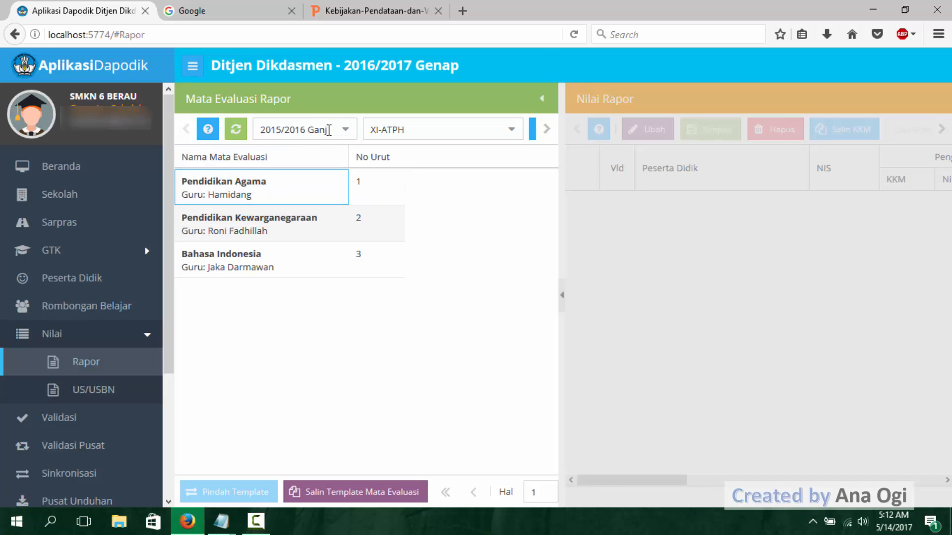
click(511, 133)
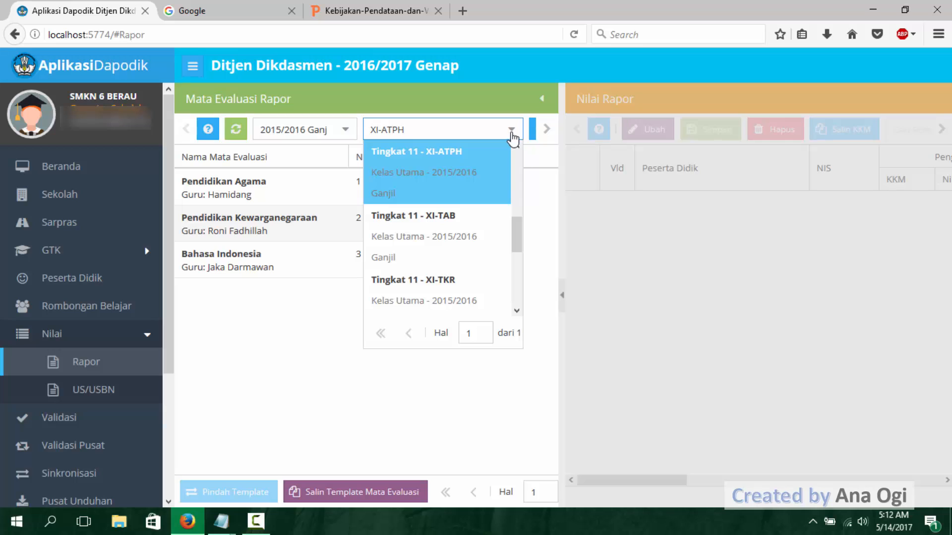
scroll(149, 371, down, 3)
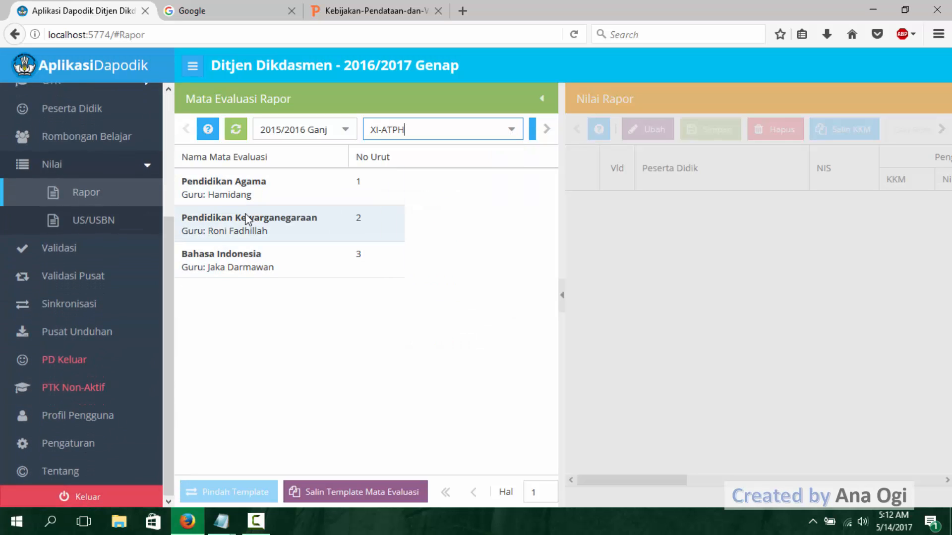
scroll(165, 287, up, 3)
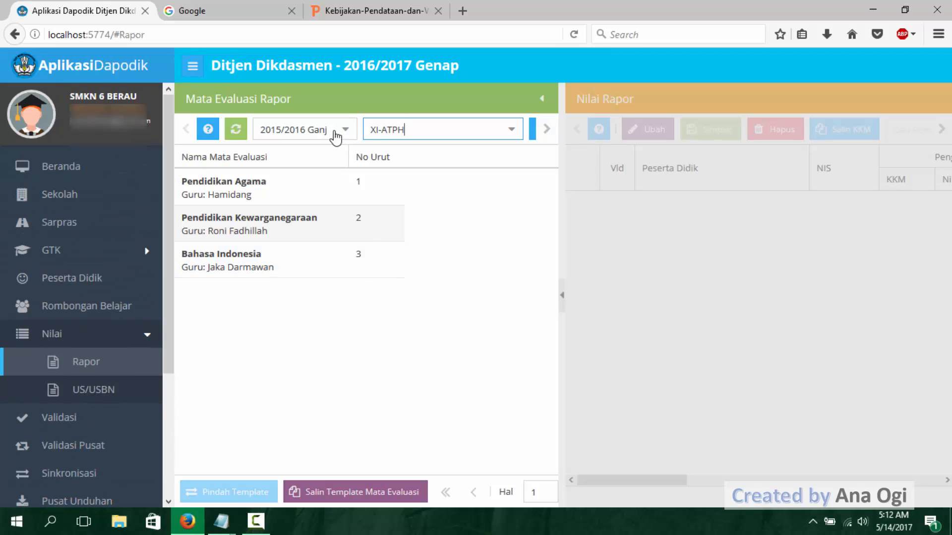